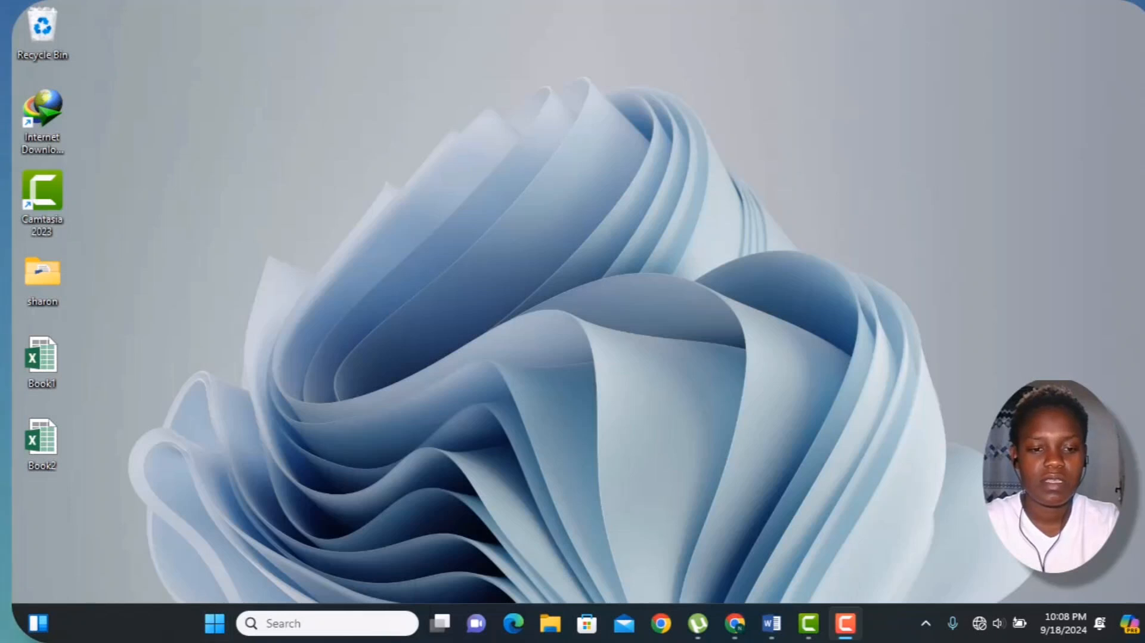
# Open Excel 2016, create a blank workbook and maximize its window.
pyautogui.click(311, 624)
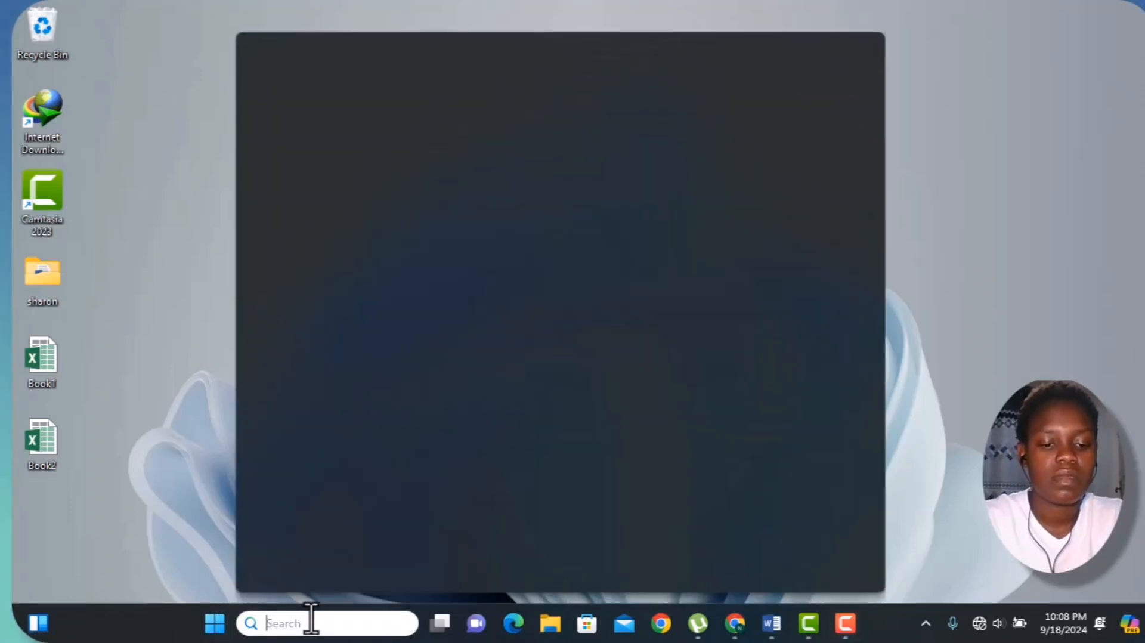
pyautogui.write('EXC')
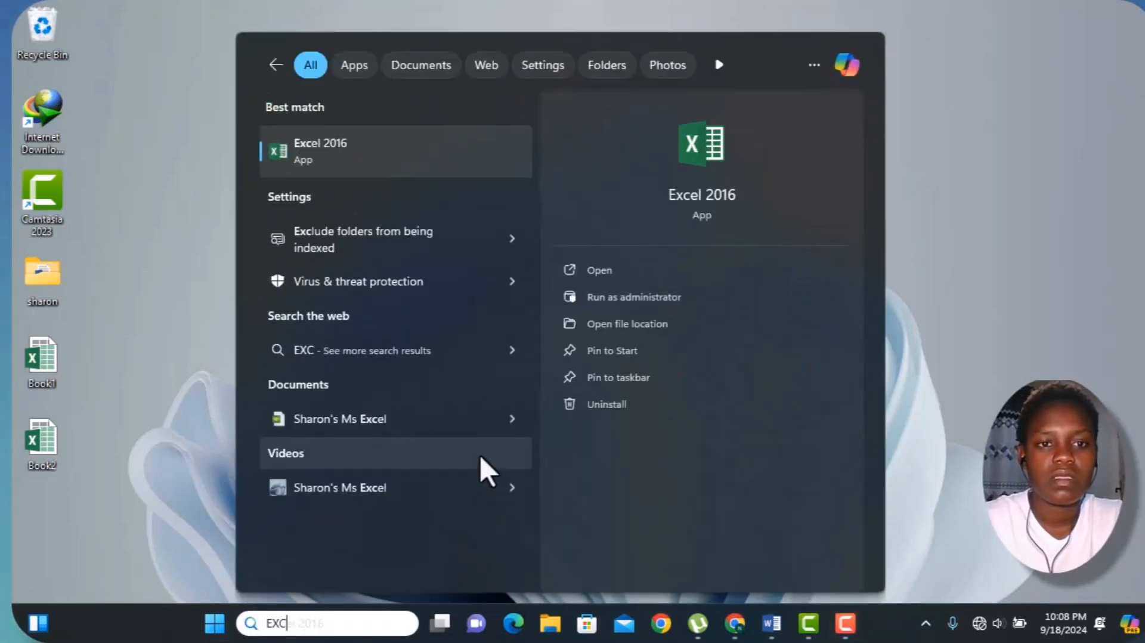
pyautogui.click(395, 160)
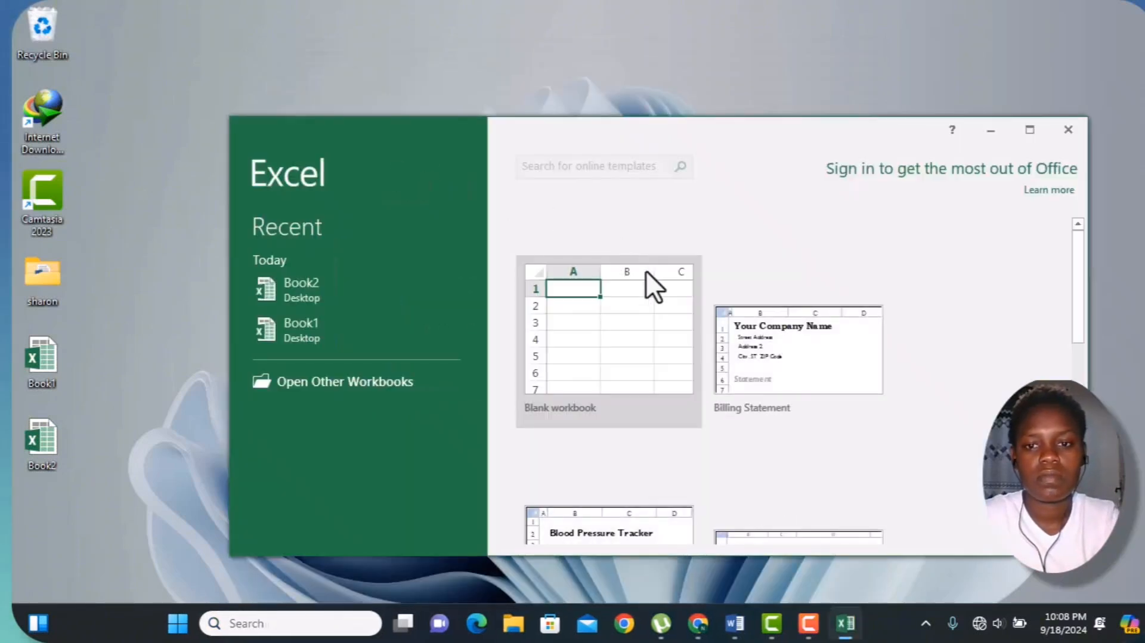
pyautogui.click(637, 346)
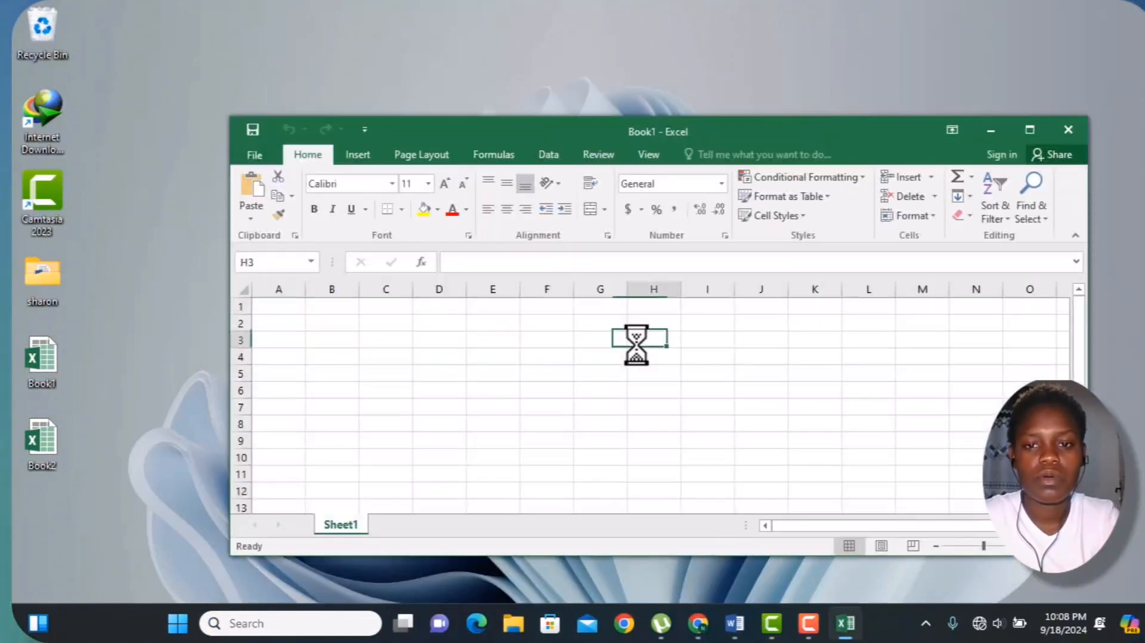
pyautogui.click(1025, 133)
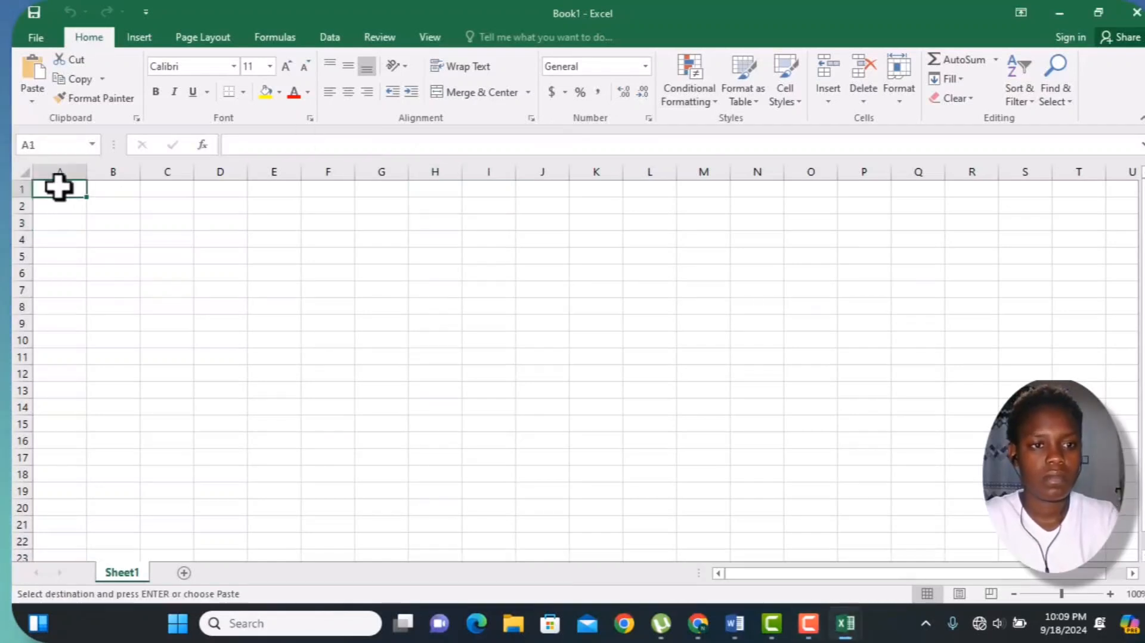
# Paste the copied marks table into the empty sheet starting at cell A1.
pyautogui.rightClick(58, 186)
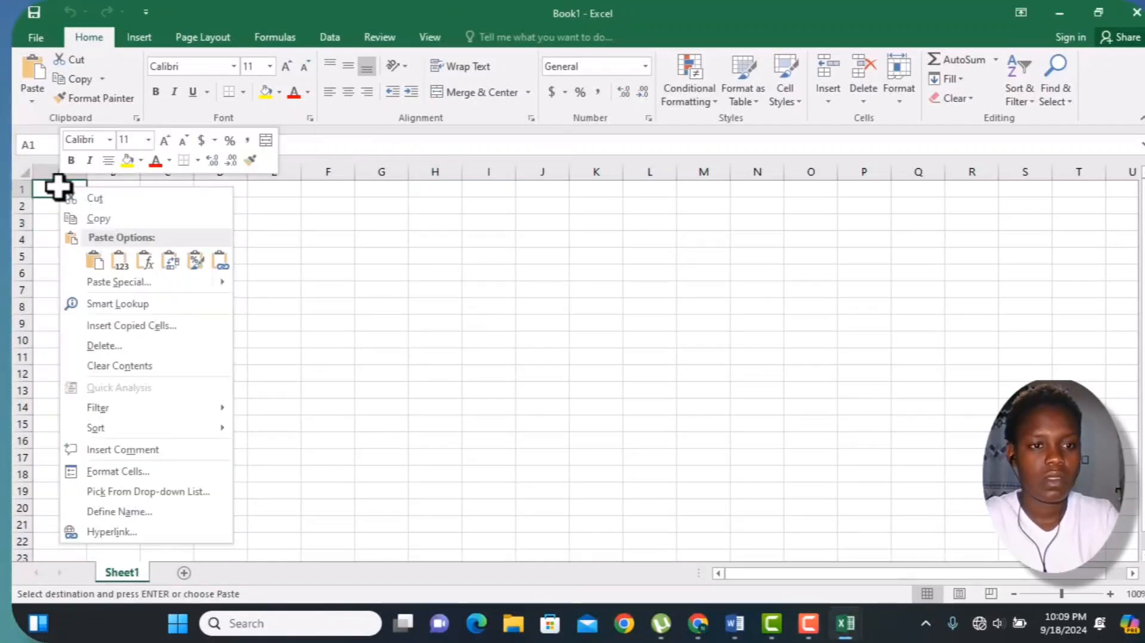
pyautogui.click(98, 257)
pyautogui.click(444, 259)
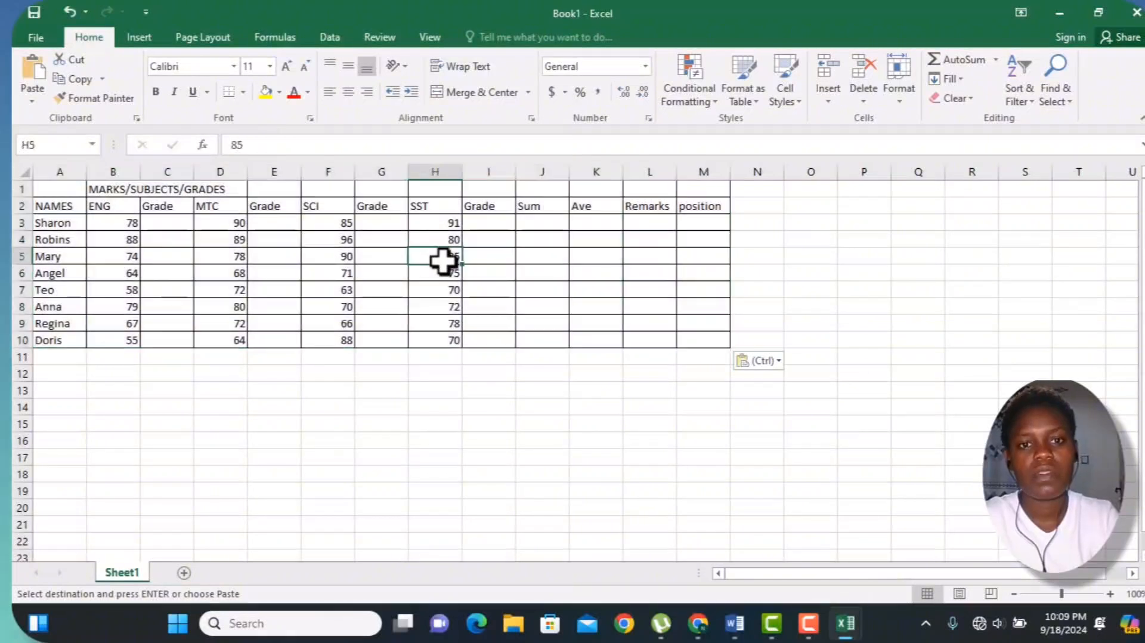
# Apply All Borders to the whole marks table, A1:M10.
pyautogui.click(187, 236)
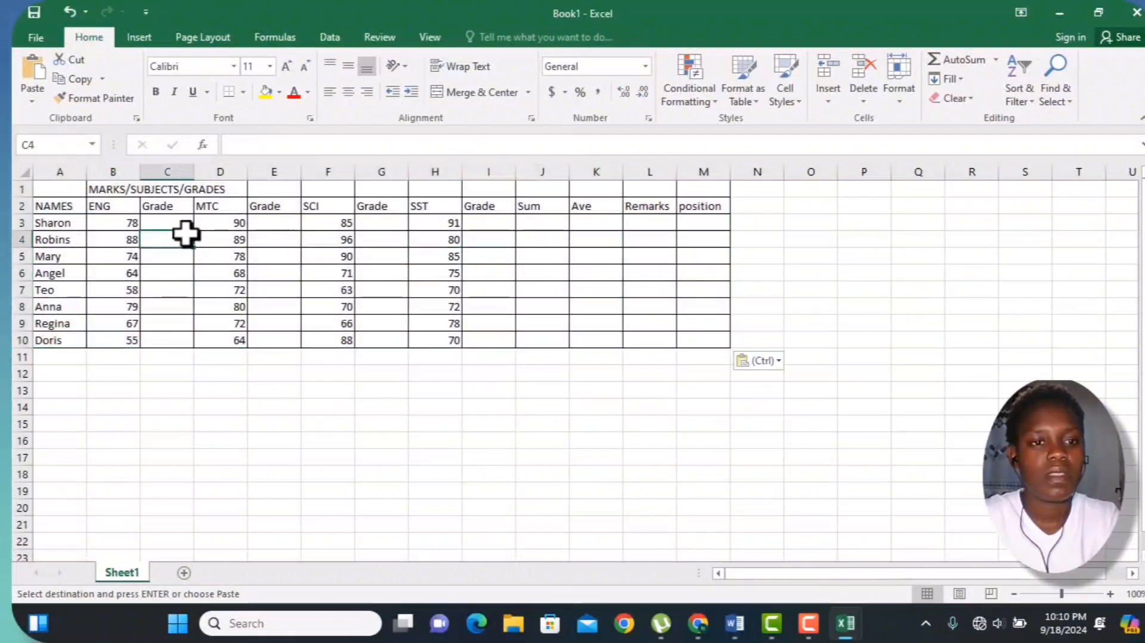
pyautogui.hotkey('ctrl', 'a')
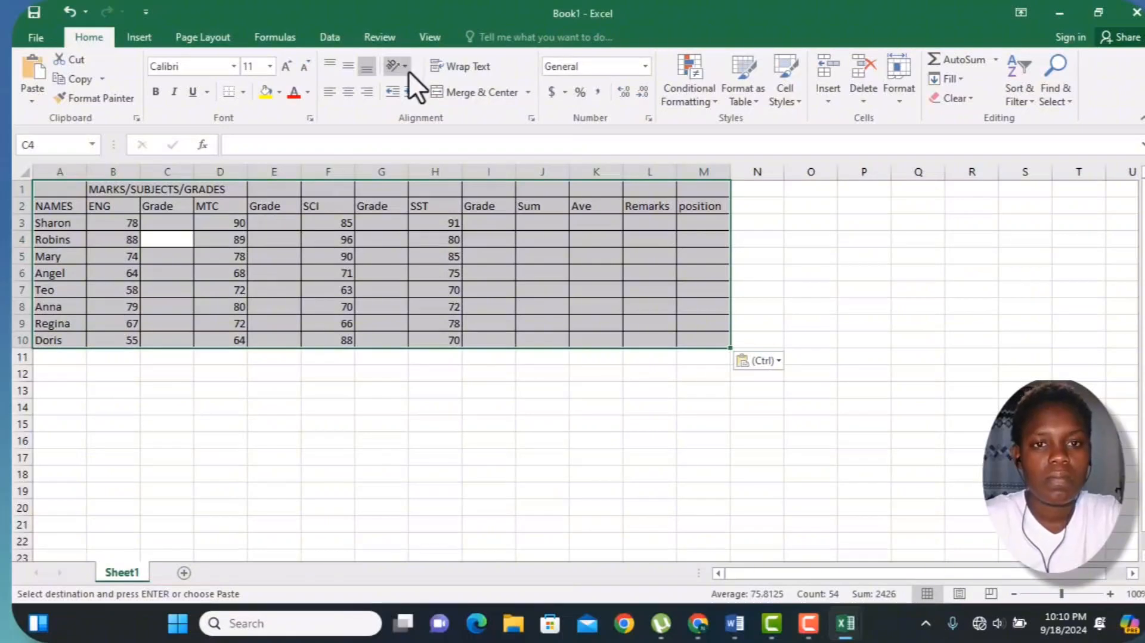
pyautogui.click(244, 95)
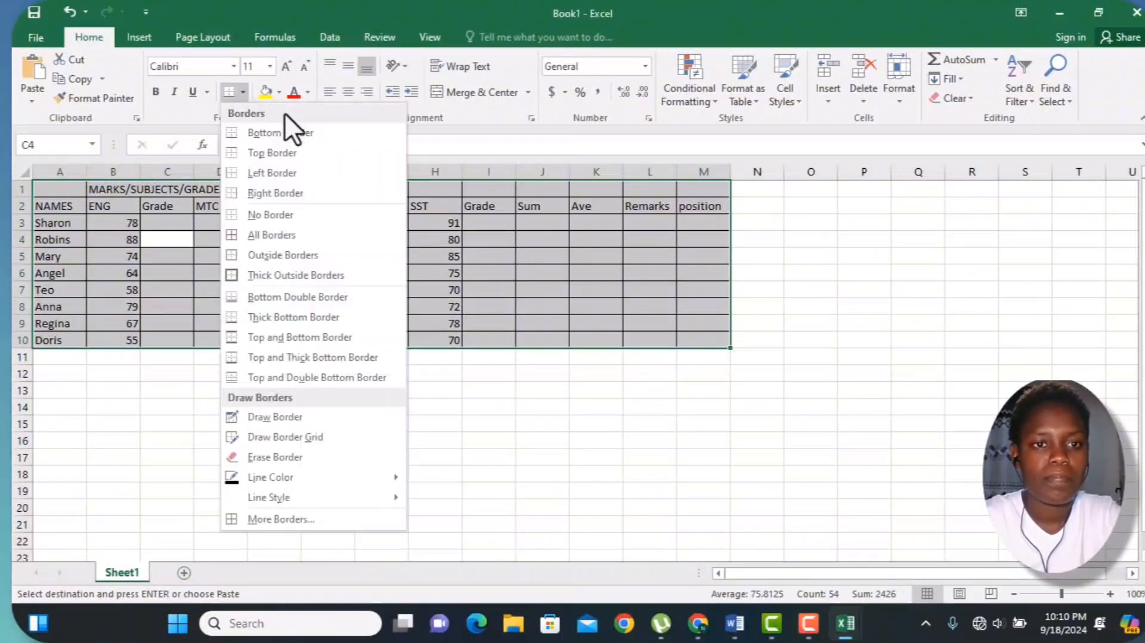
pyautogui.click(267, 234)
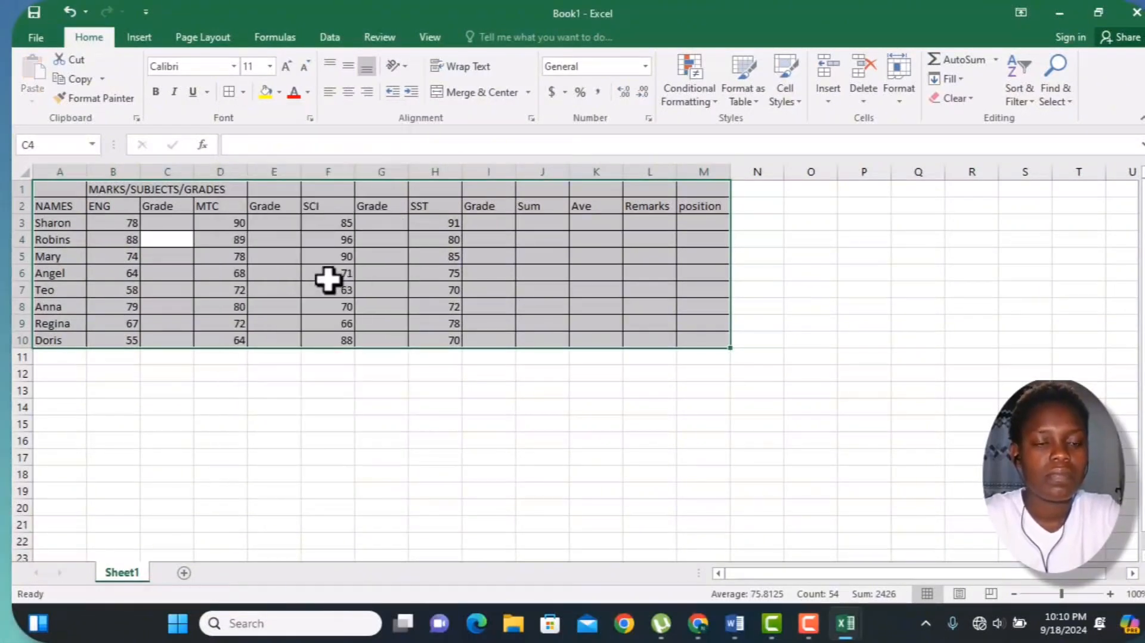
# Merge and center the MARKS/SUBJECTS/GRADES title across A1:M1.
pyautogui.click(284, 183)
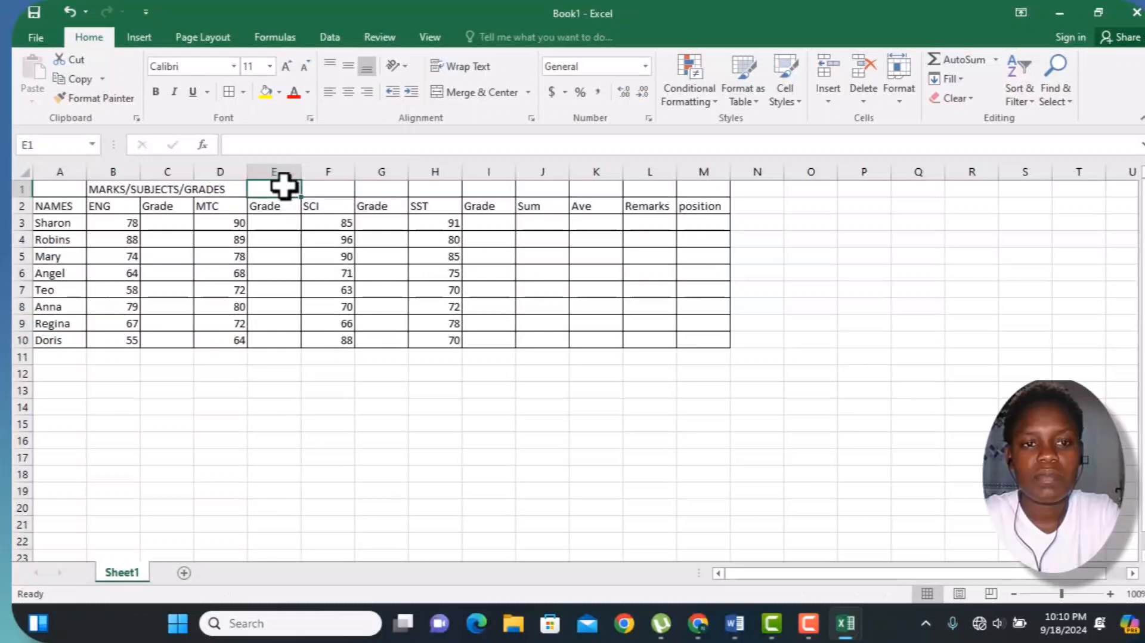
pyautogui.click(183, 188)
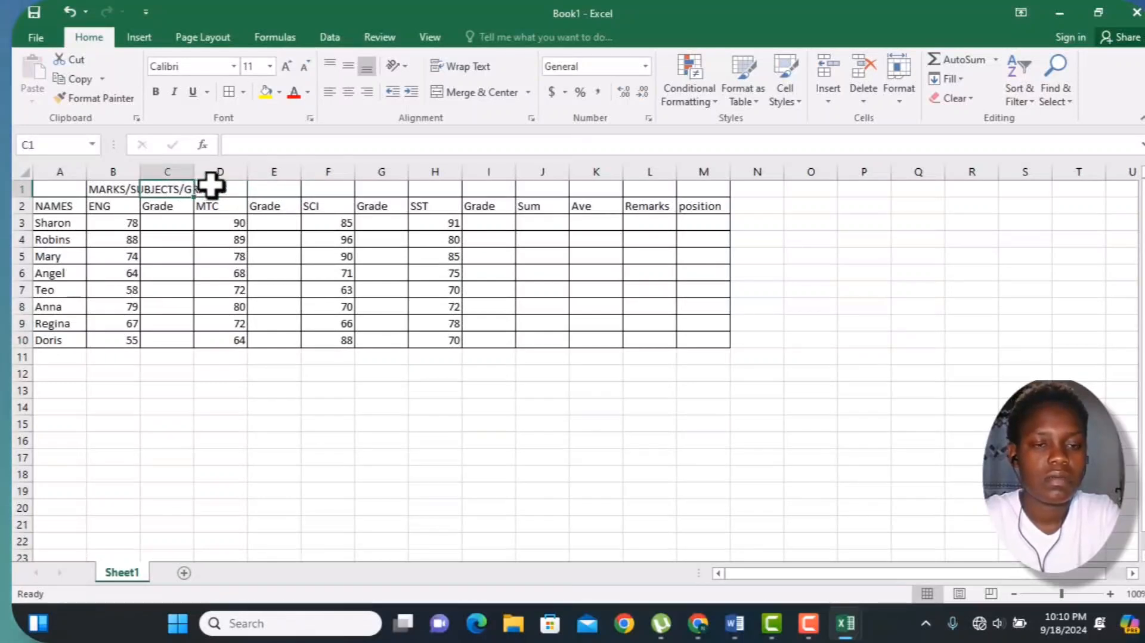
pyautogui.click(66, 190)
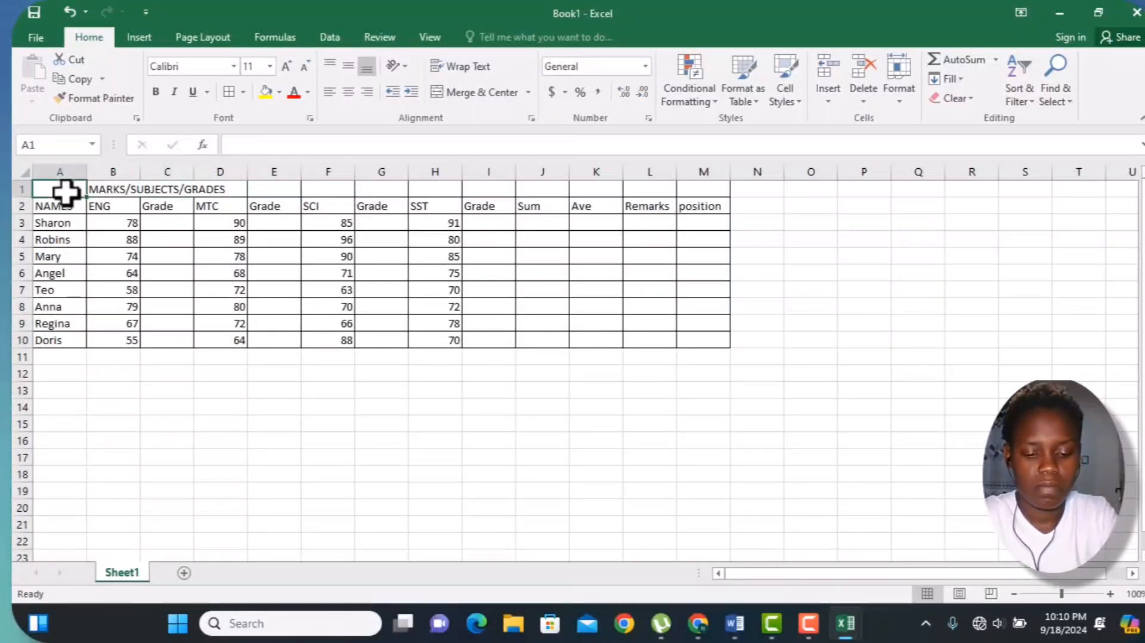
pyautogui.moveTo(66, 190); pyautogui.dragTo(703, 182)
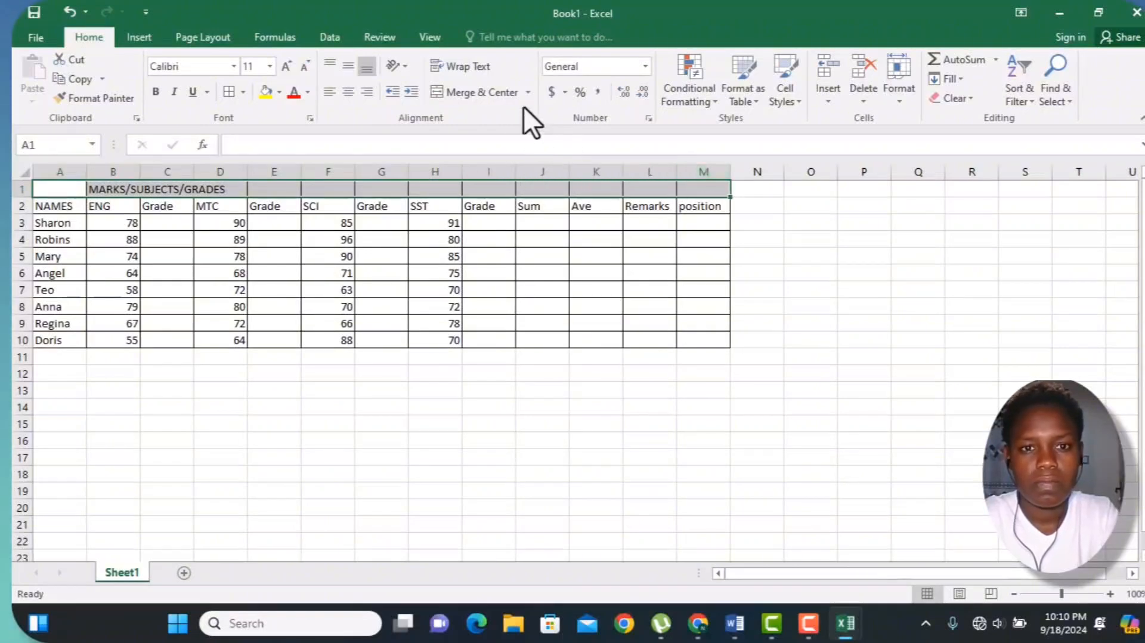
pyautogui.click(482, 92)
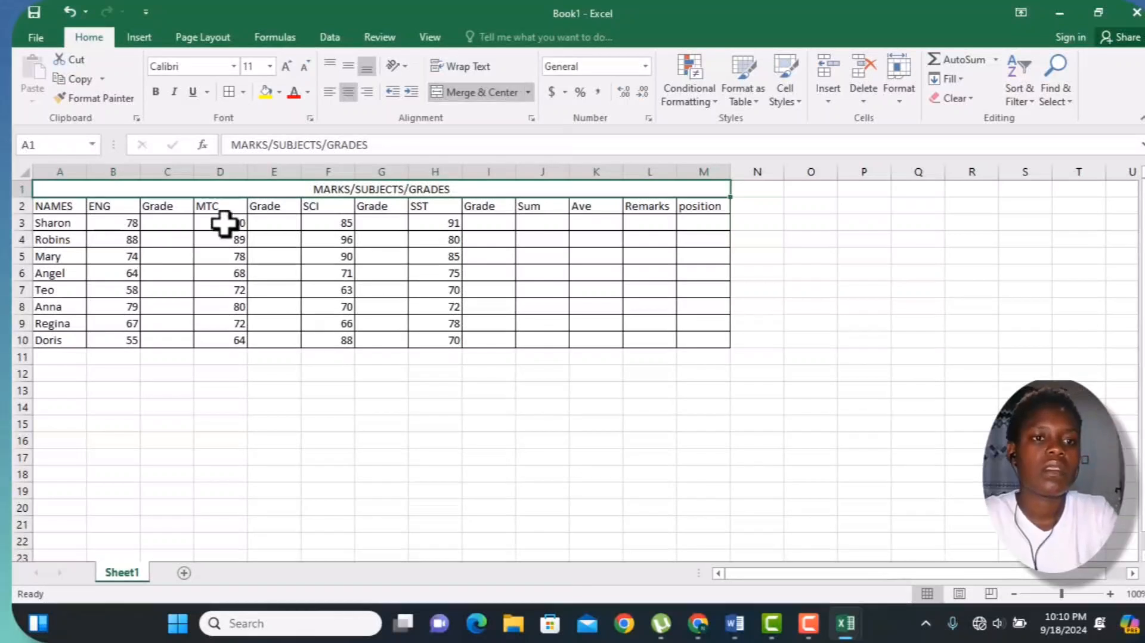
# Begin the English grade formula in C3 with =IF(B3>=90,"A", as its first condition.
pyautogui.click(175, 221)
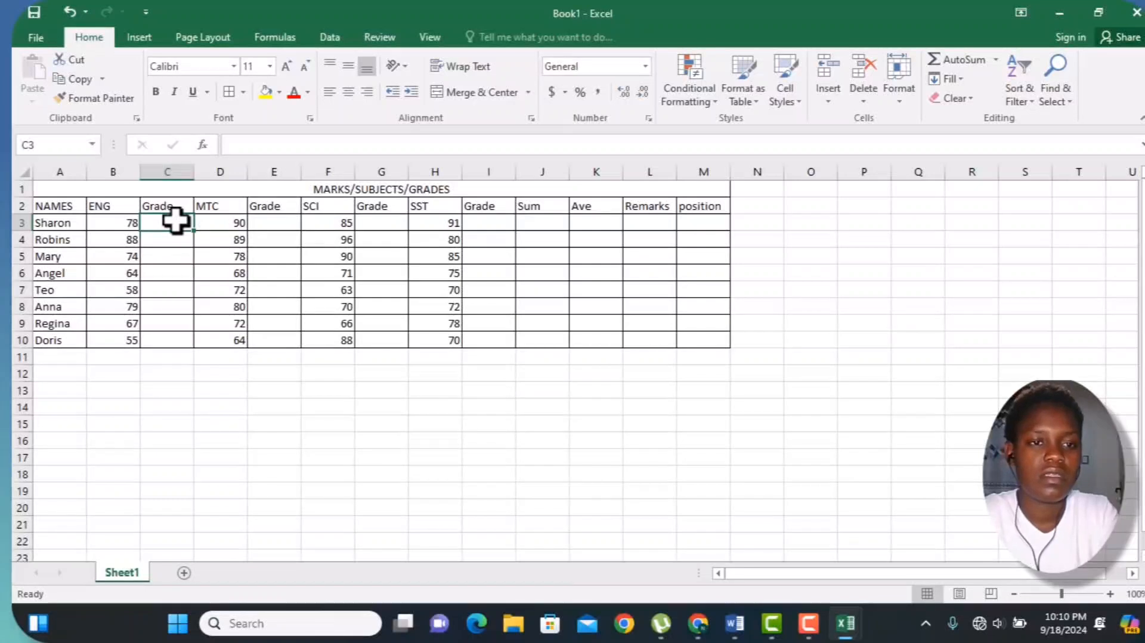
pyautogui.doubleClick(176, 221)
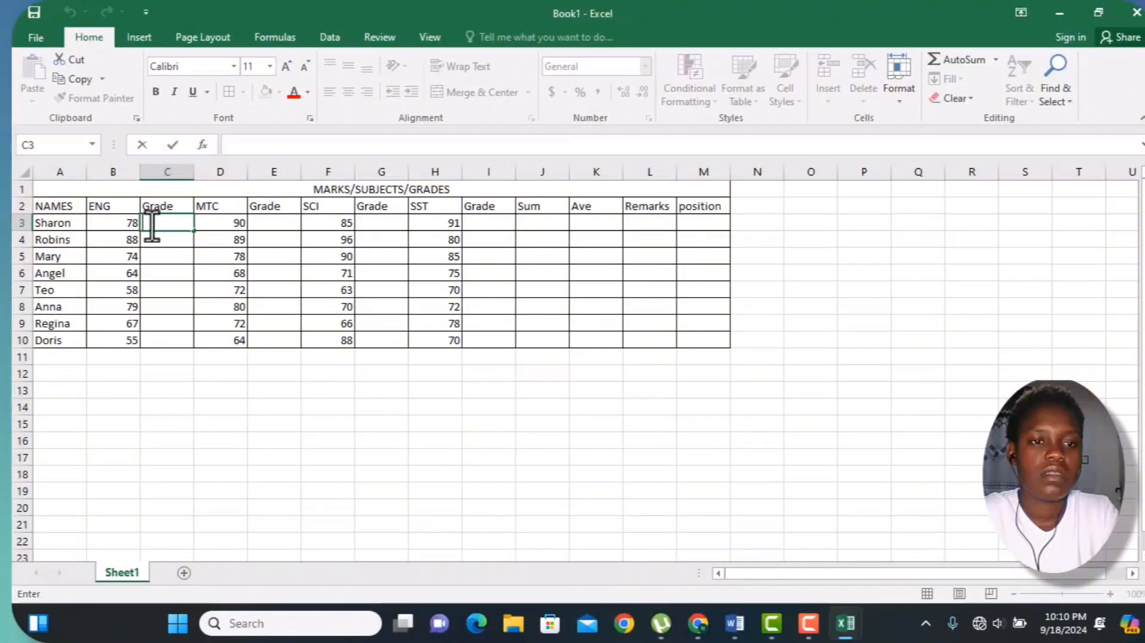
pyautogui.write('=IF(')
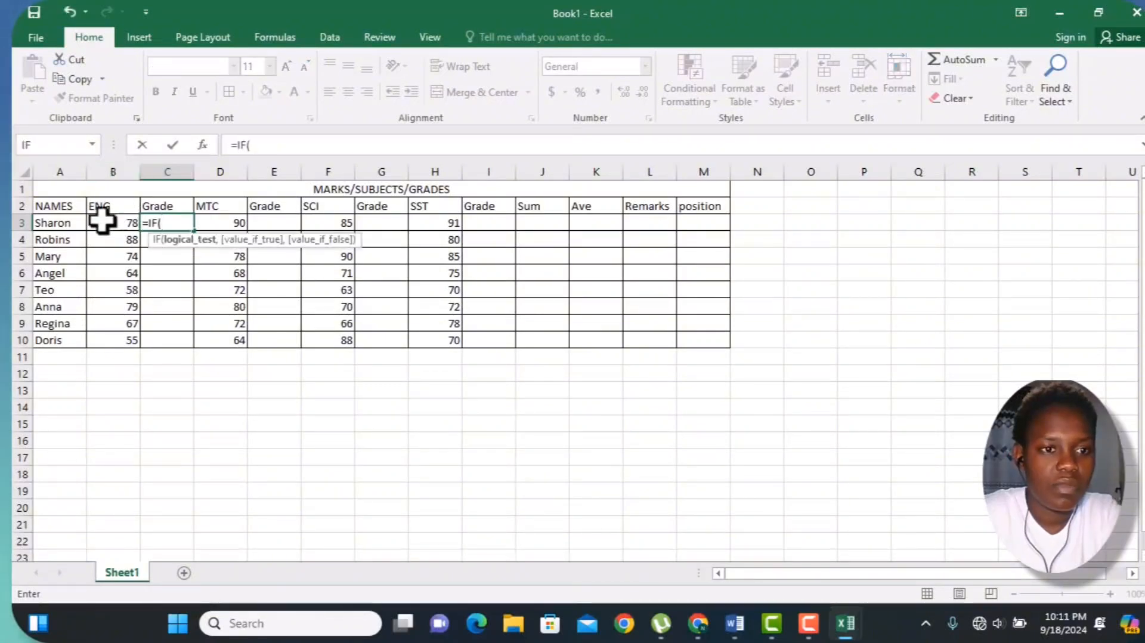
pyautogui.write('B3')
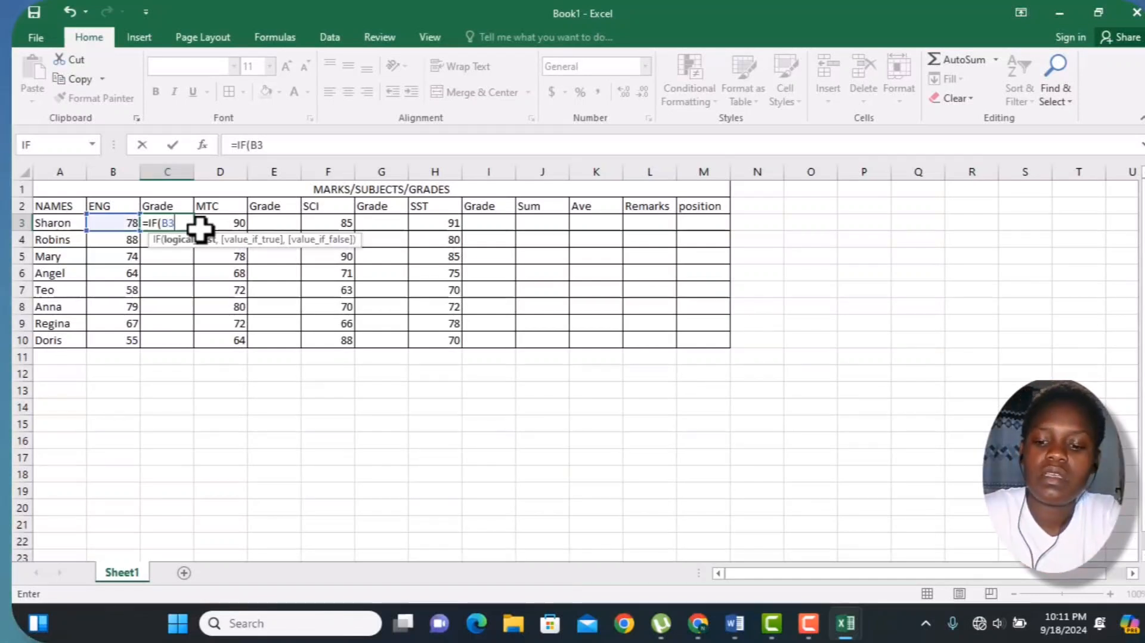
pyautogui.write('>=')
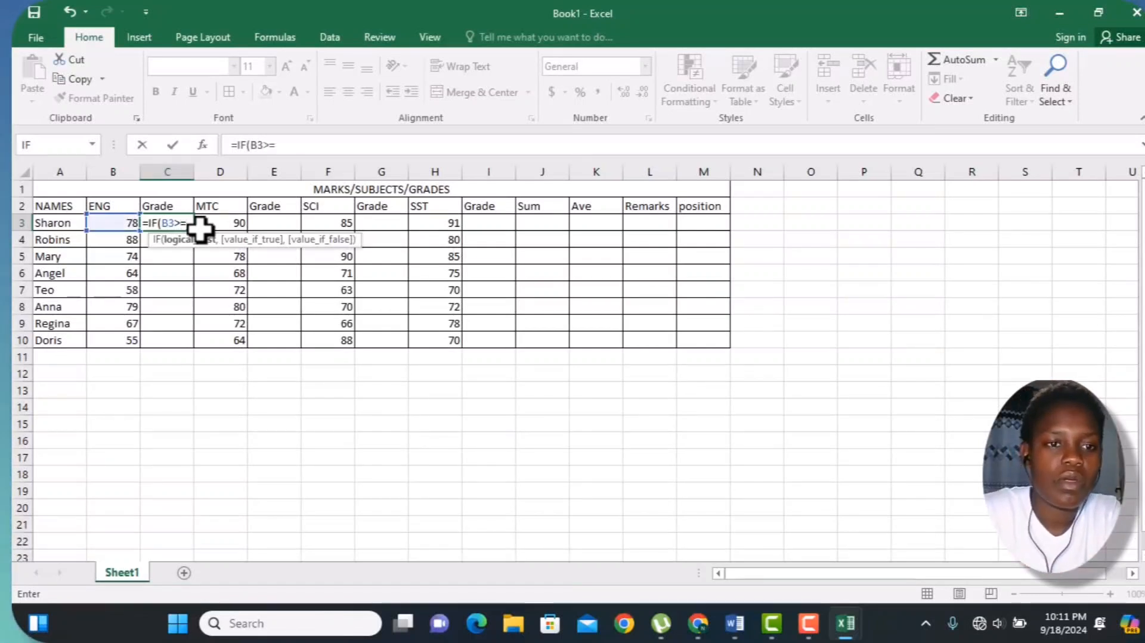
pyautogui.write('9')
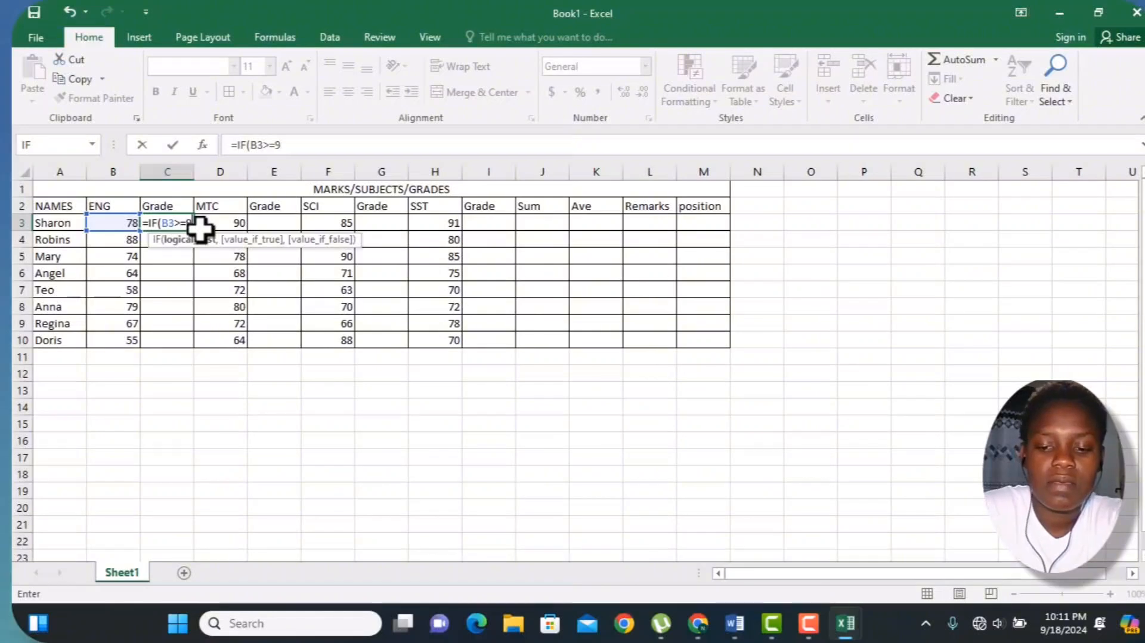
pyautogui.write('0,')
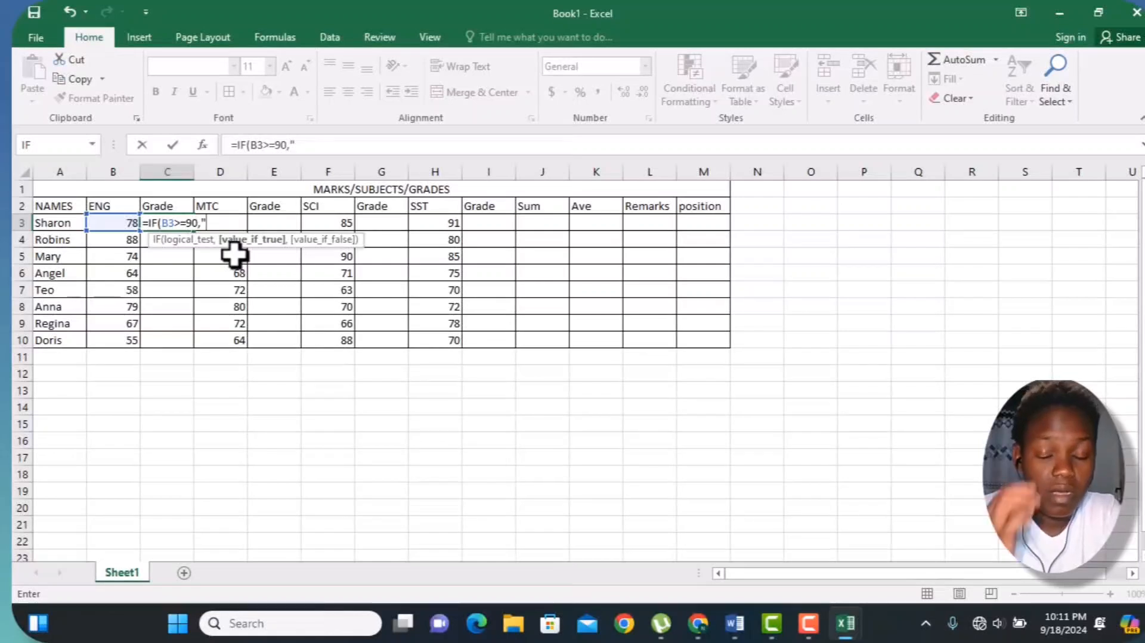
pyautogui.write('"')
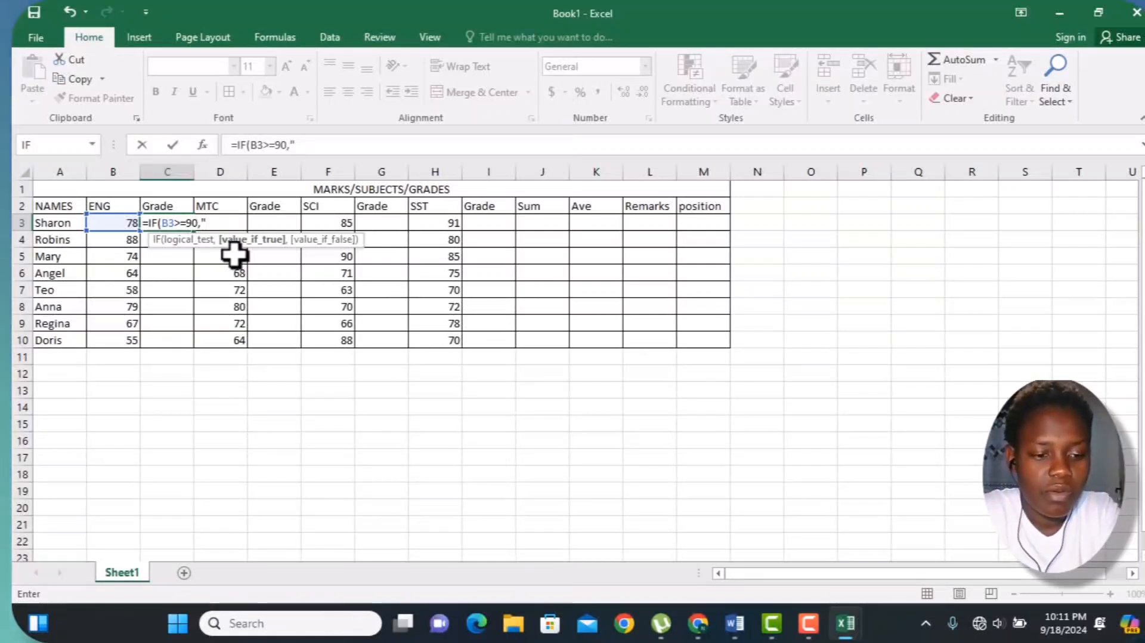
pyautogui.write('A"')
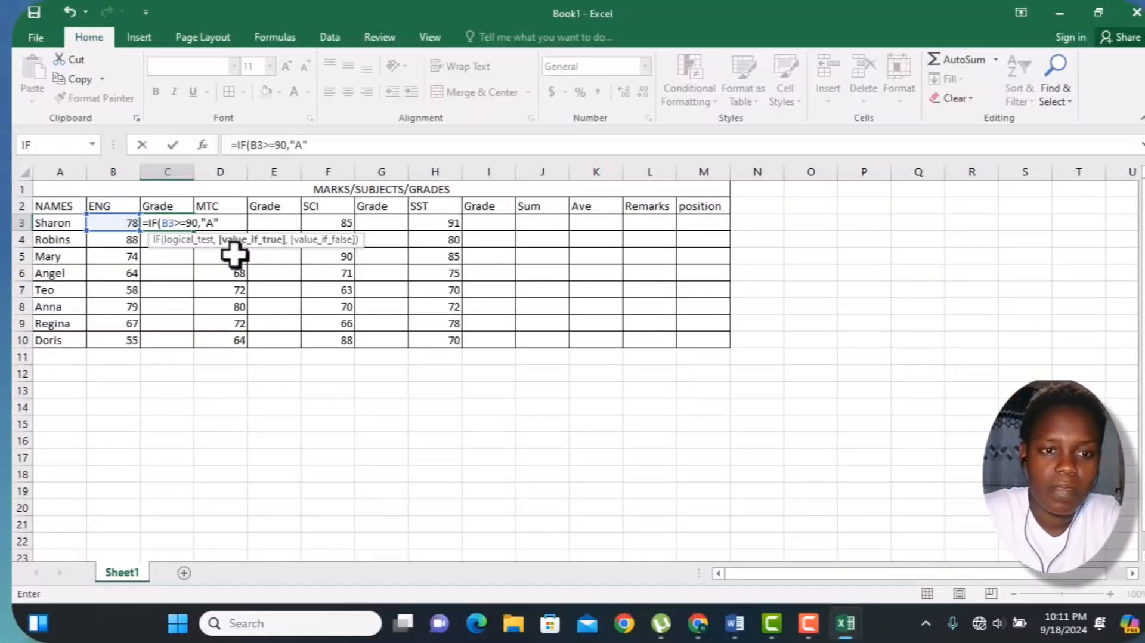
pyautogui.write(',')
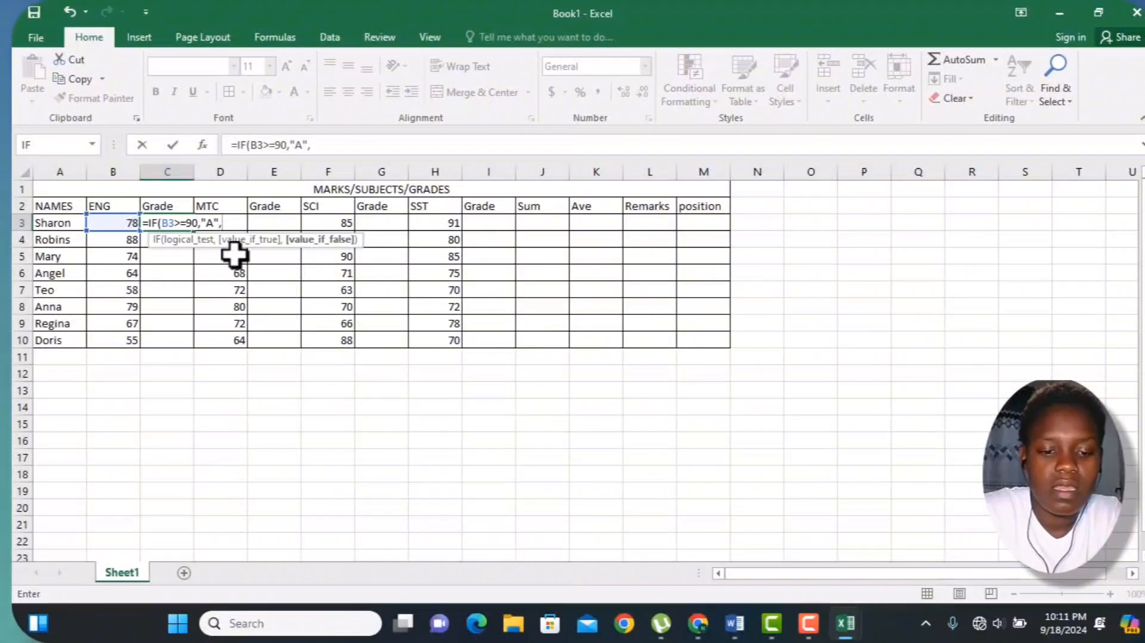
# Add a second nested condition to the C3 formula, IF(B3>=80,"B+", for English marks of at least 80.
pyautogui.write('IF(')
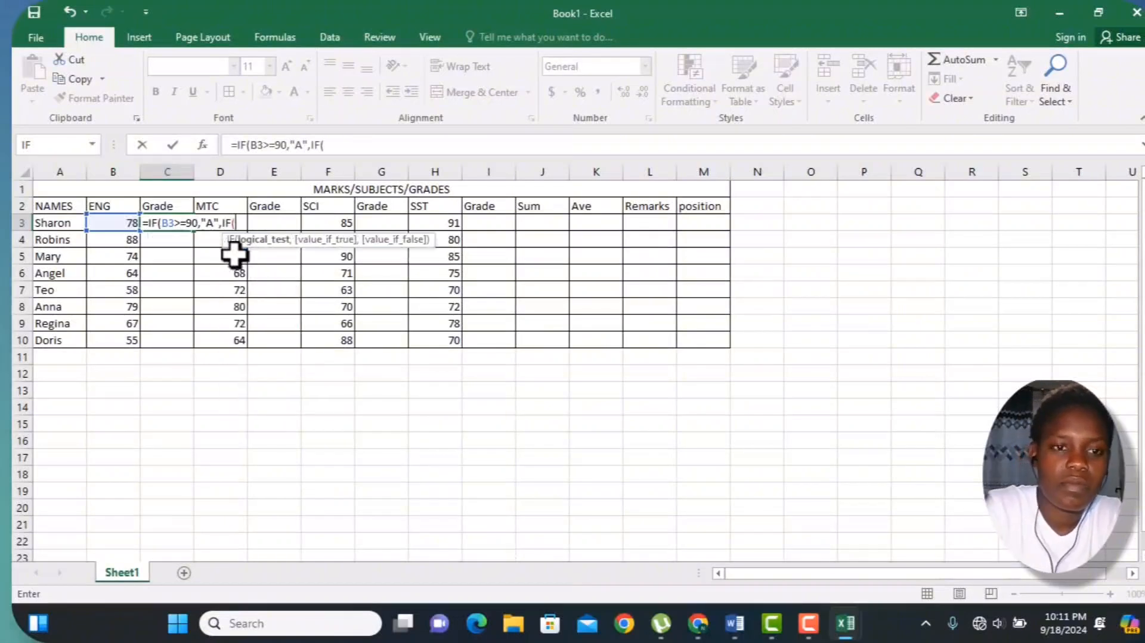
pyautogui.write('B3')
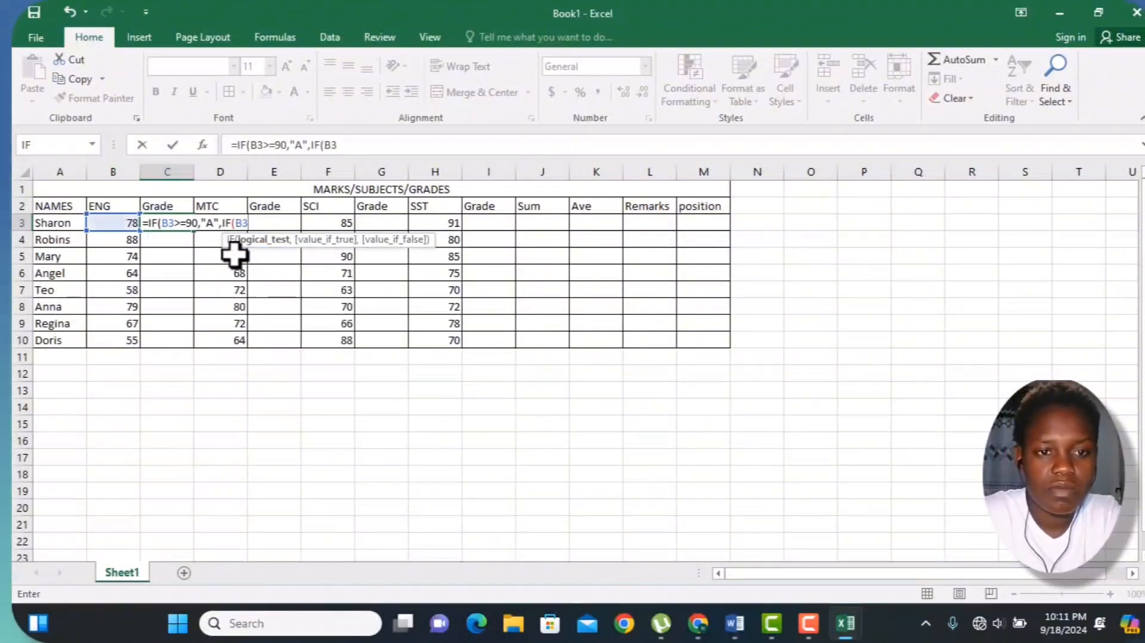
pyautogui.write('>=')
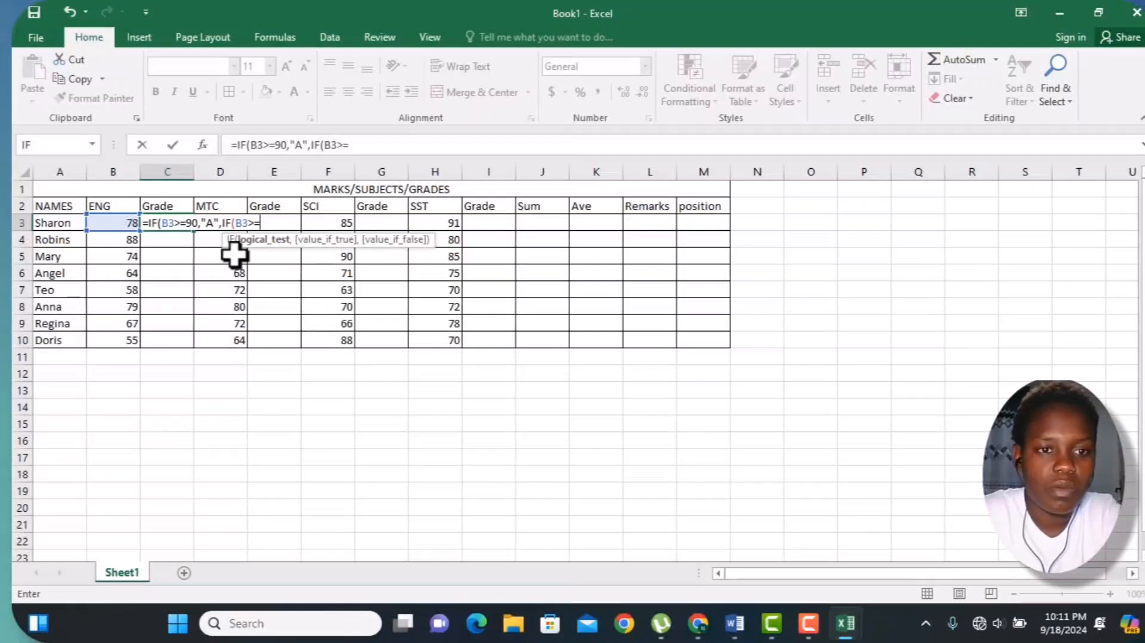
pyautogui.write('80')
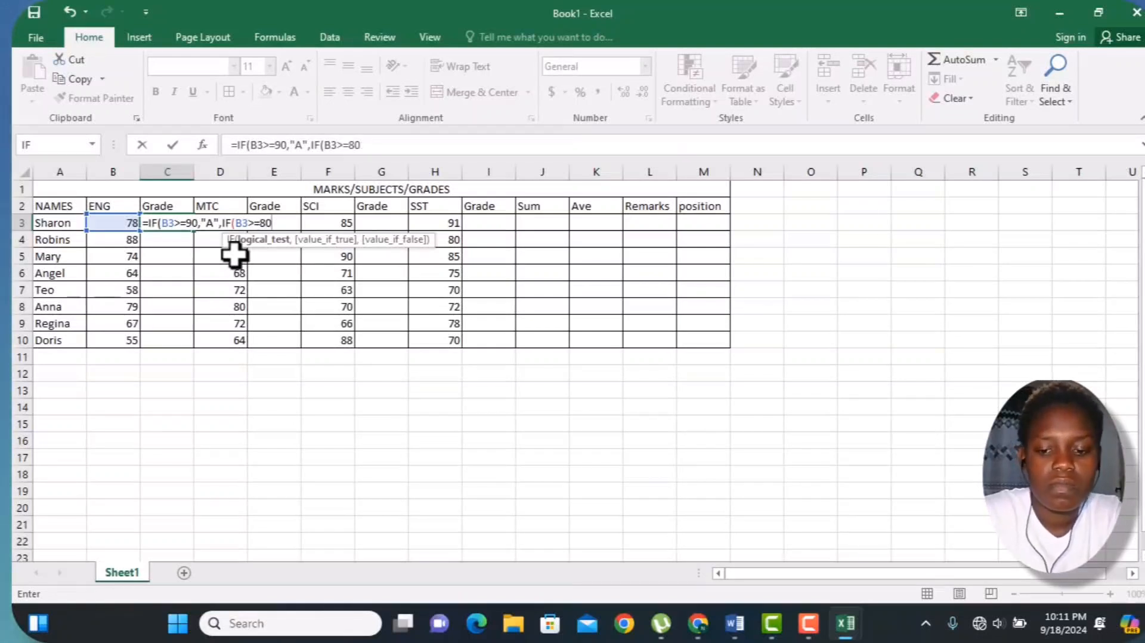
pyautogui.write(',"')
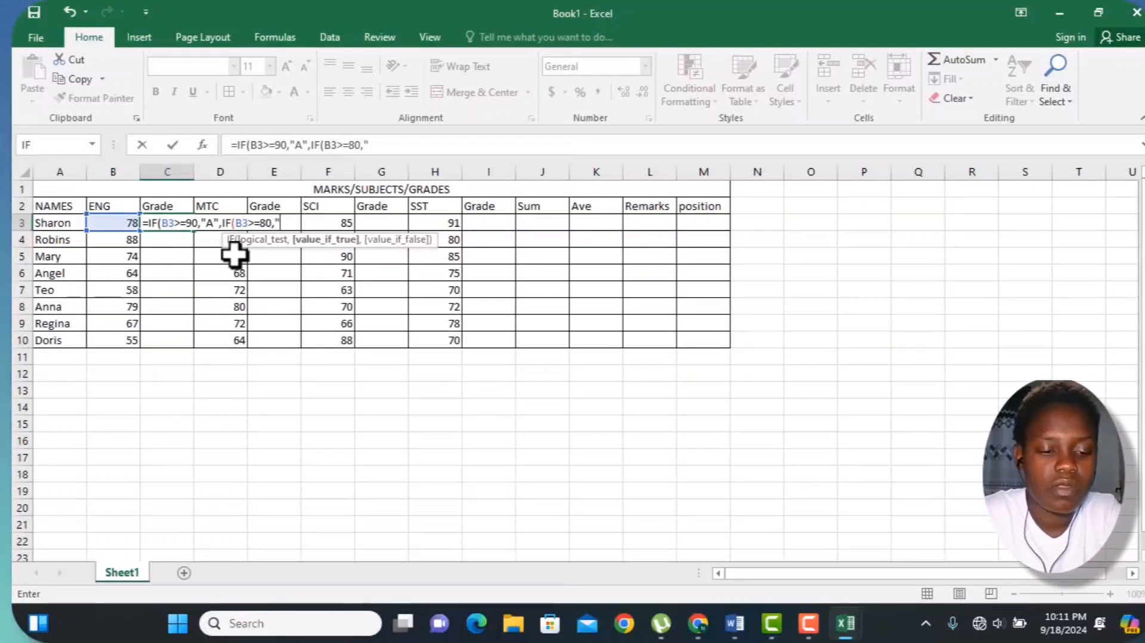
pyautogui.write('B=')
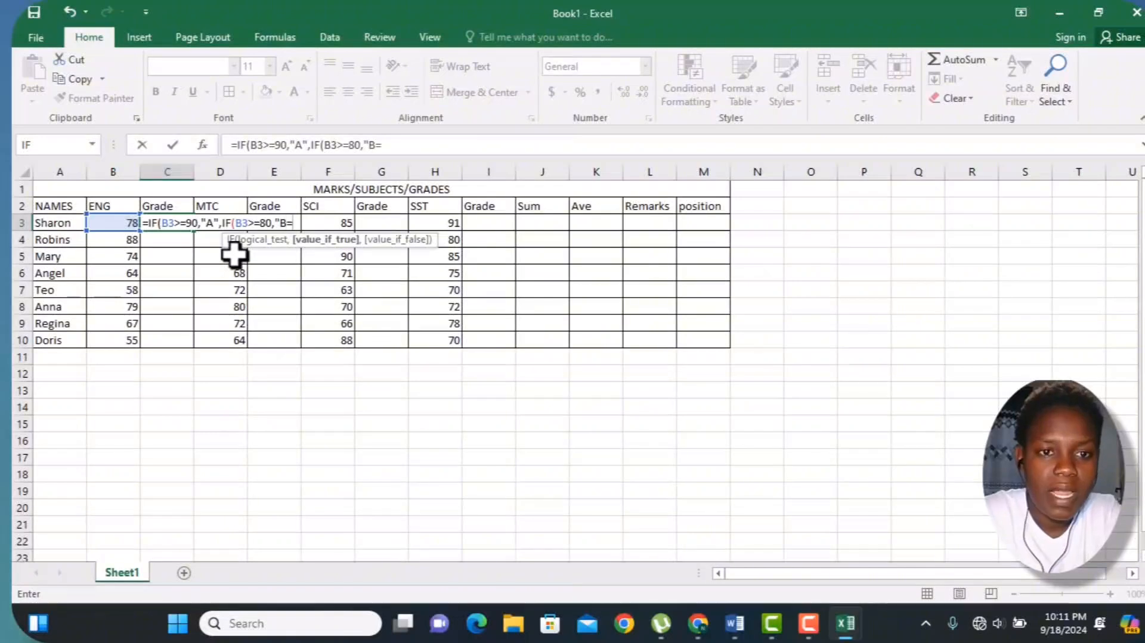
pyautogui.press('BackSpace')
pyautogui.write('+')
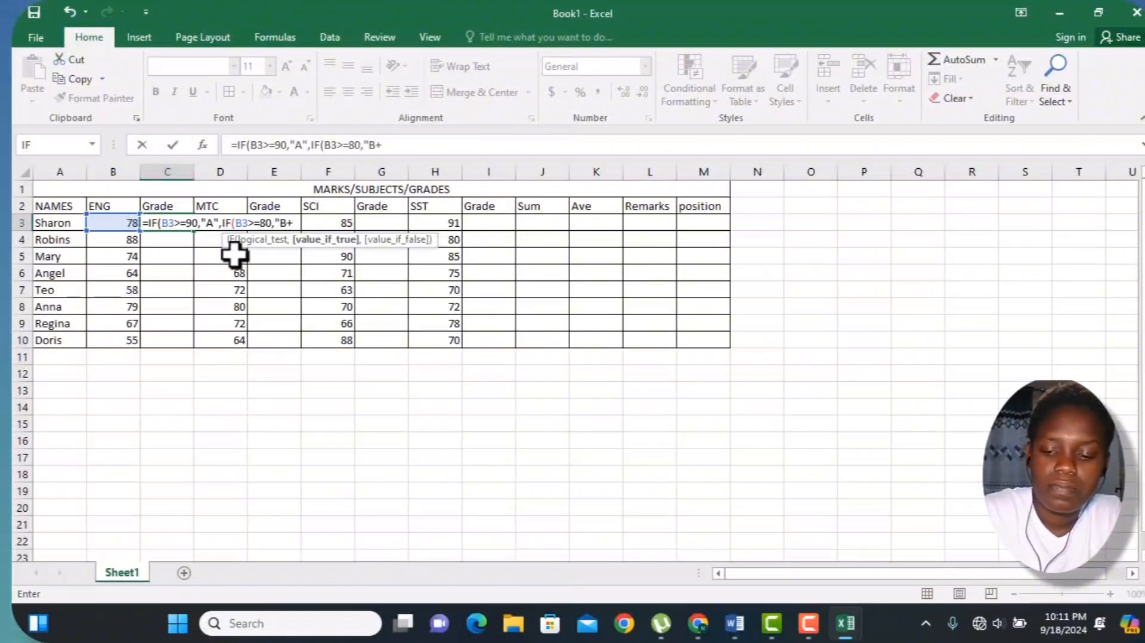
pyautogui.write('",')
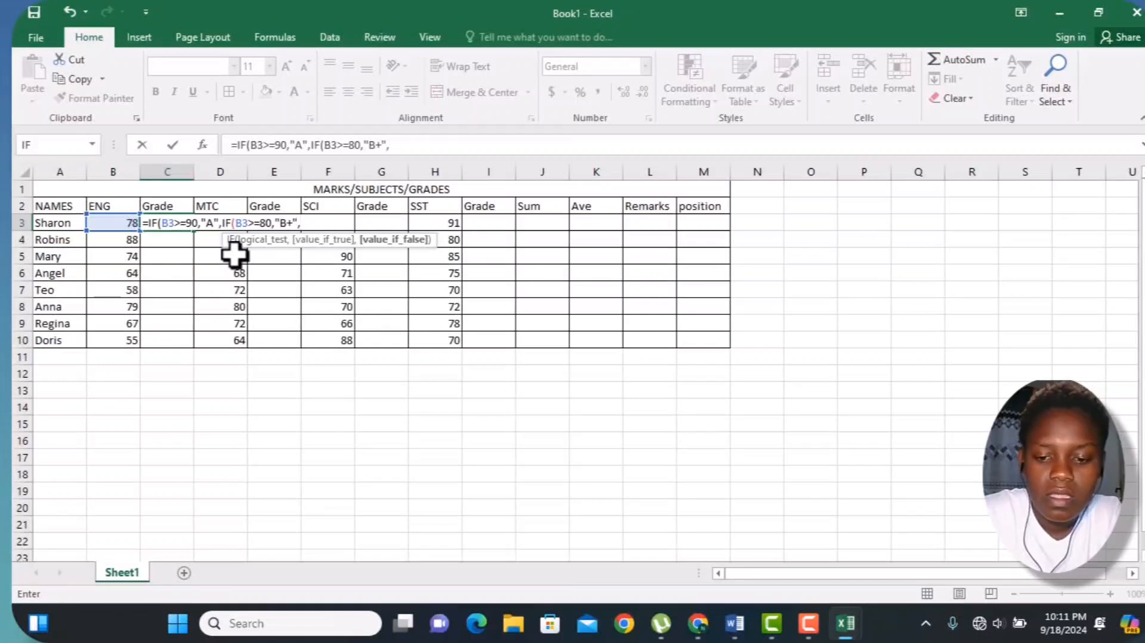
# Extend the C3 formula with a third condition, IF(B3>=70,"B-", and open another nested IF.
pyautogui.write('IF')
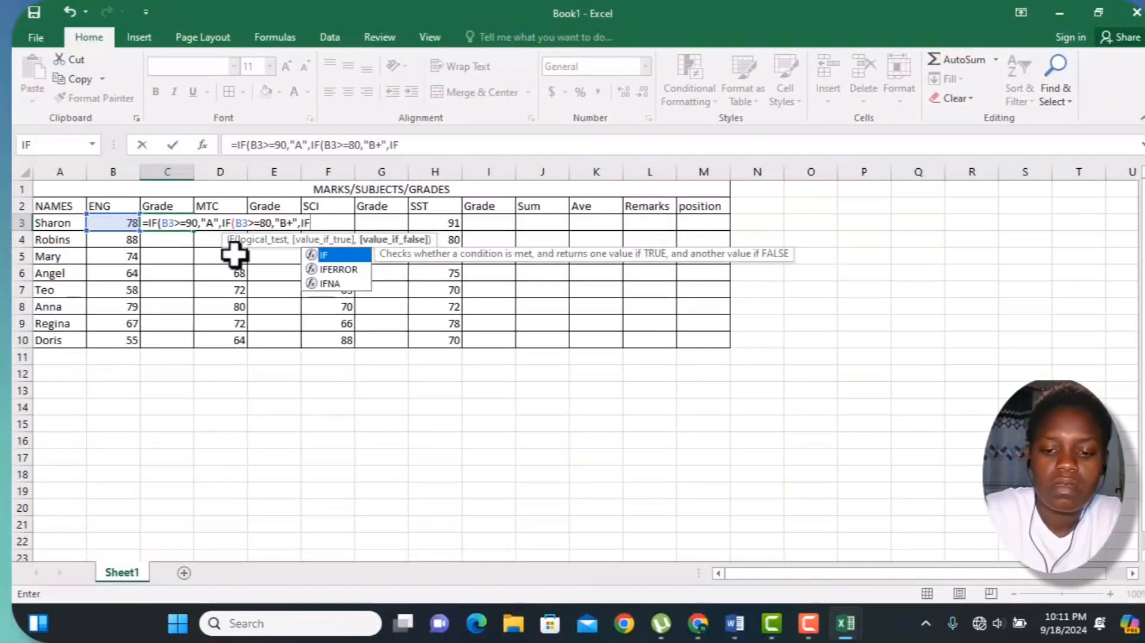
pyautogui.write('(B3>')
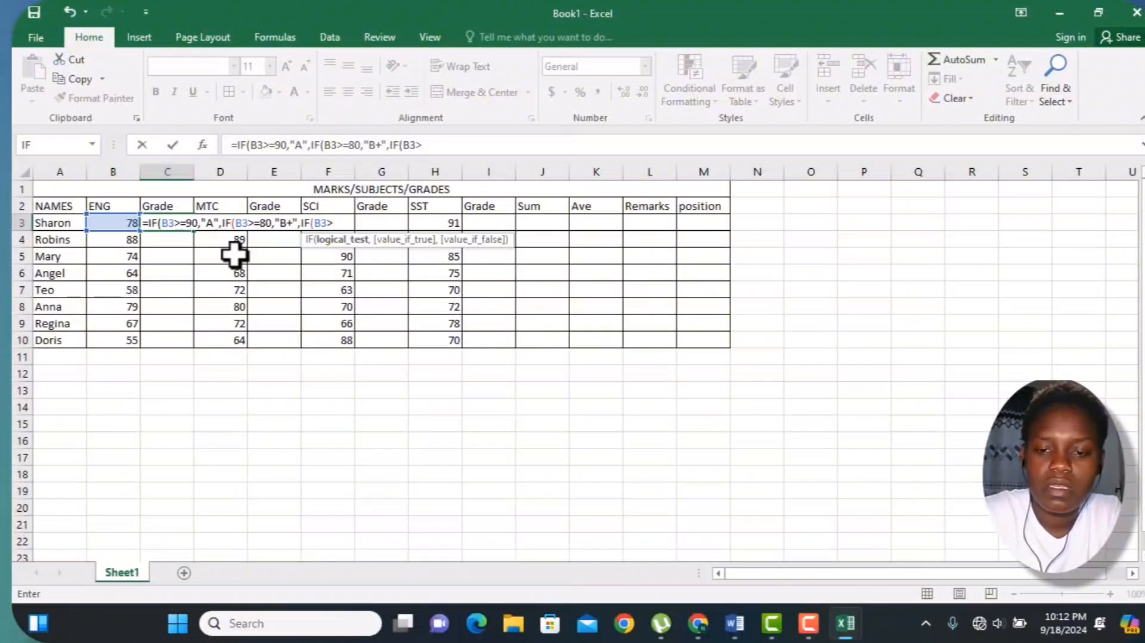
pyautogui.write('=70')
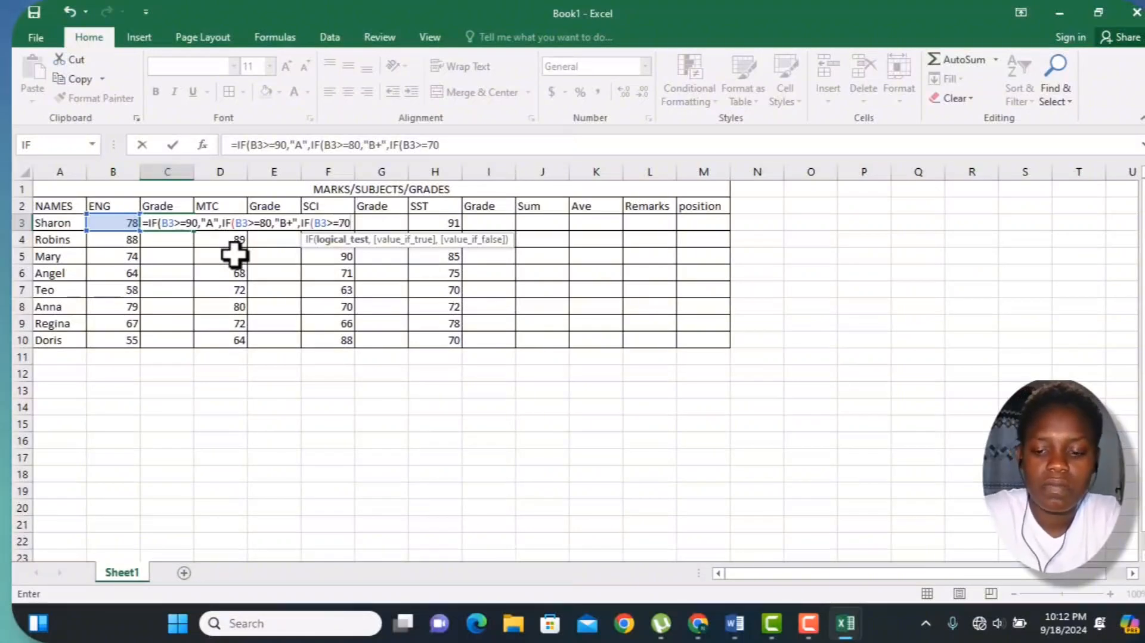
pyautogui.write(',"')
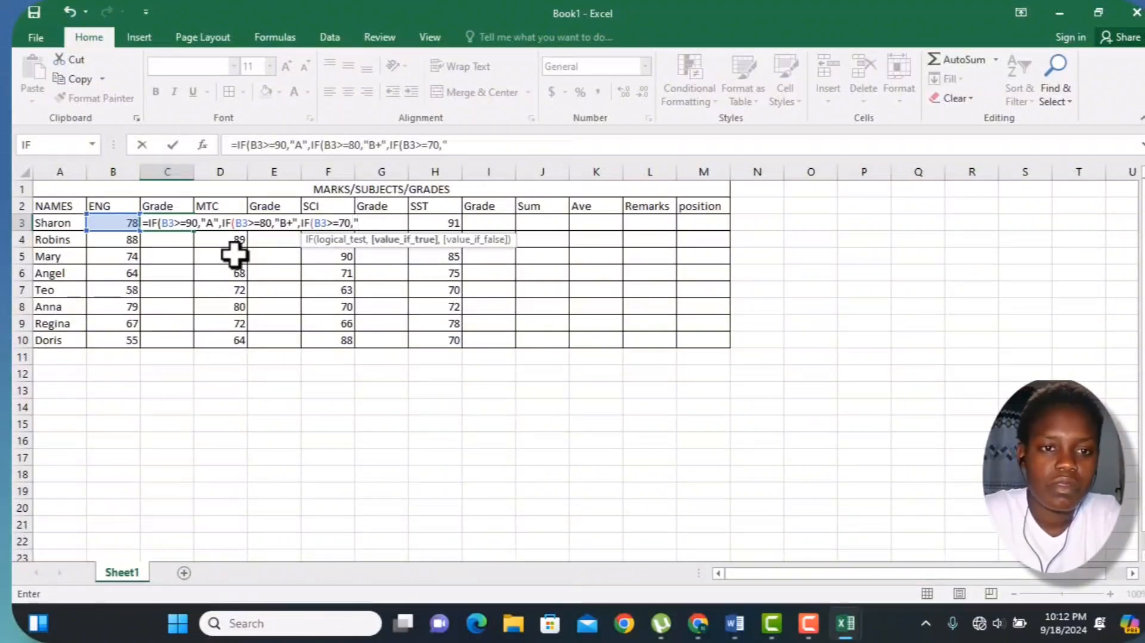
pyautogui.write('B')
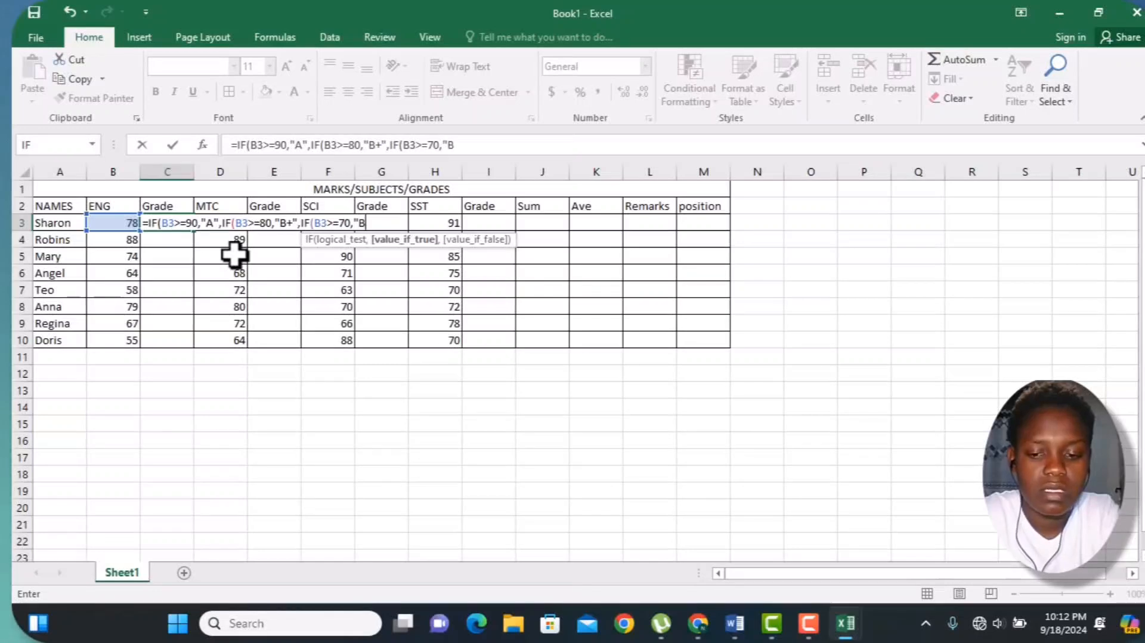
pyautogui.write('-')
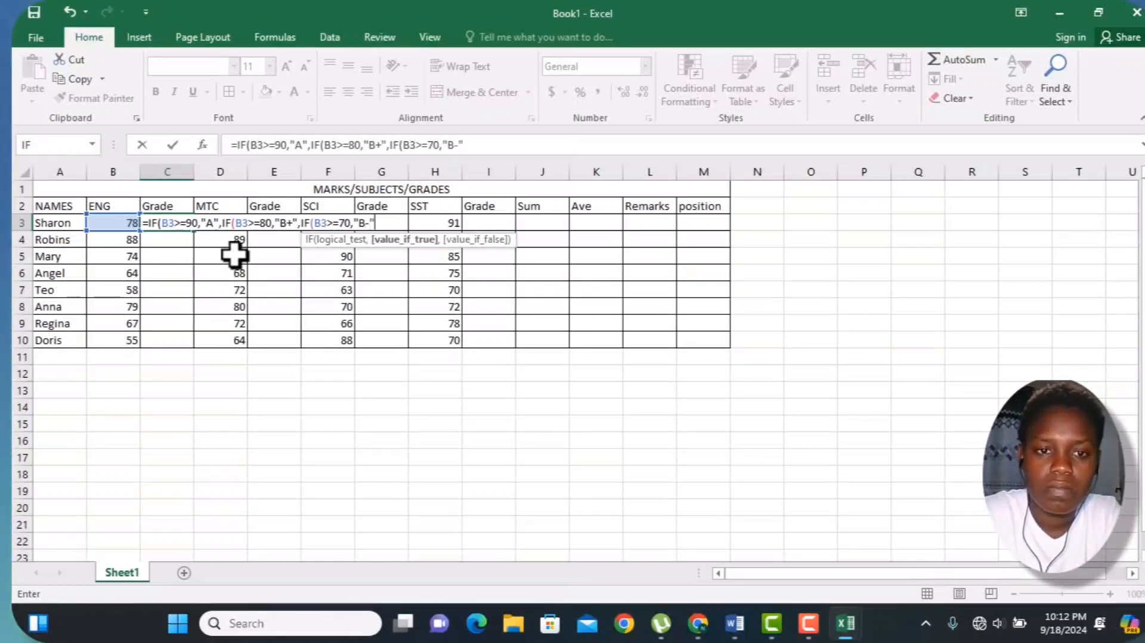
pyautogui.write('",IF(')
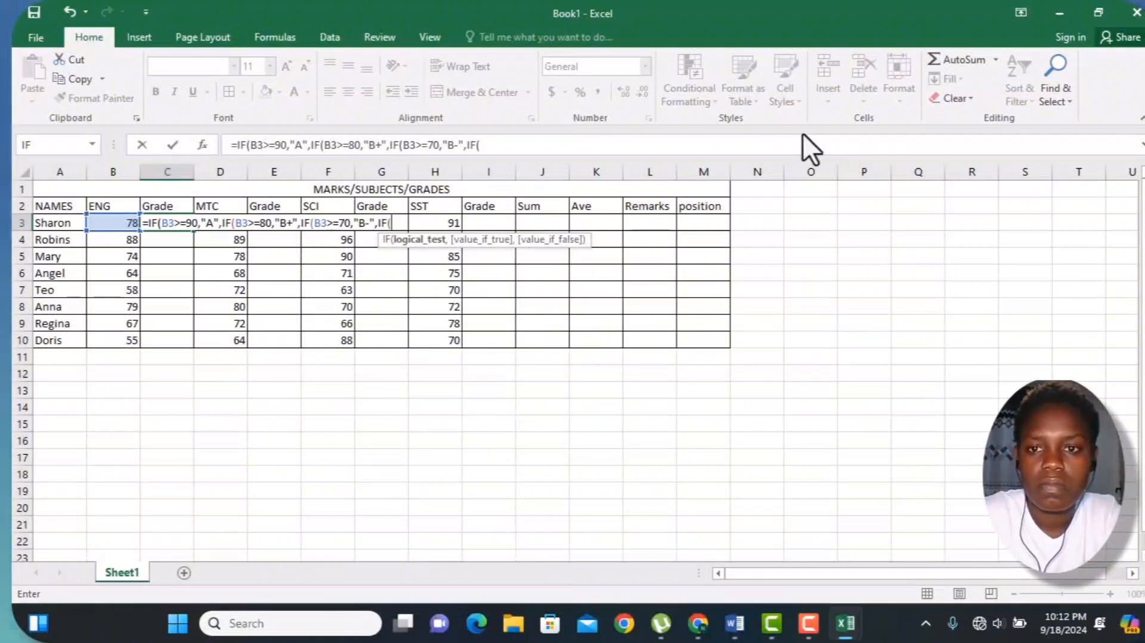
# Complete the fourth condition in C3 as B3>=60,"C", and begin a further nested IF.
pyautogui.write('B3')
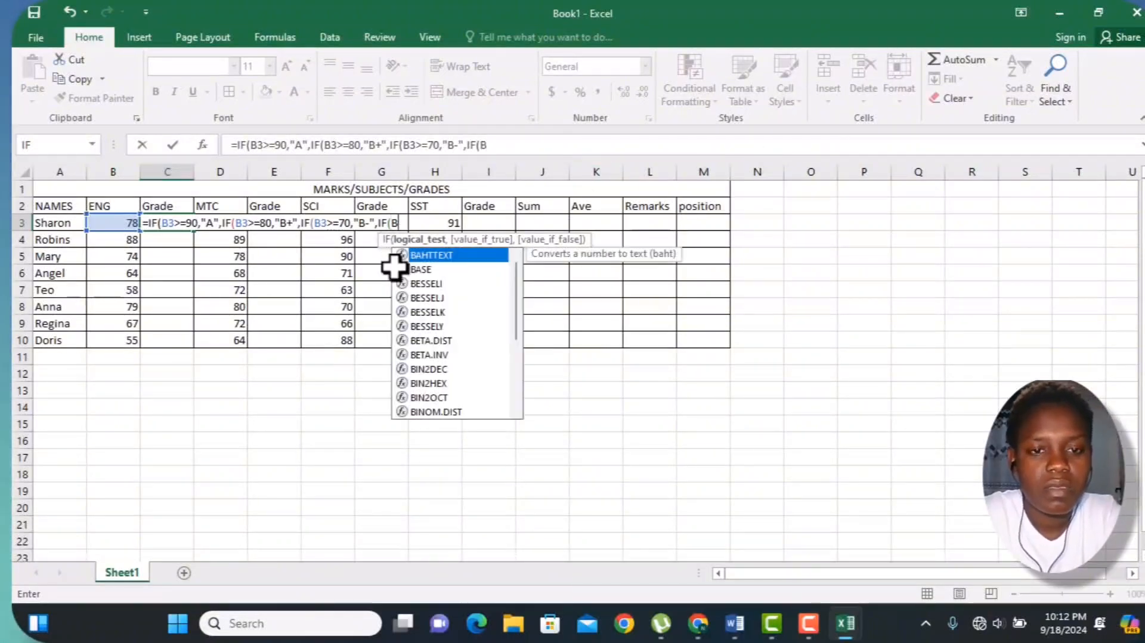
pyautogui.write('>=')
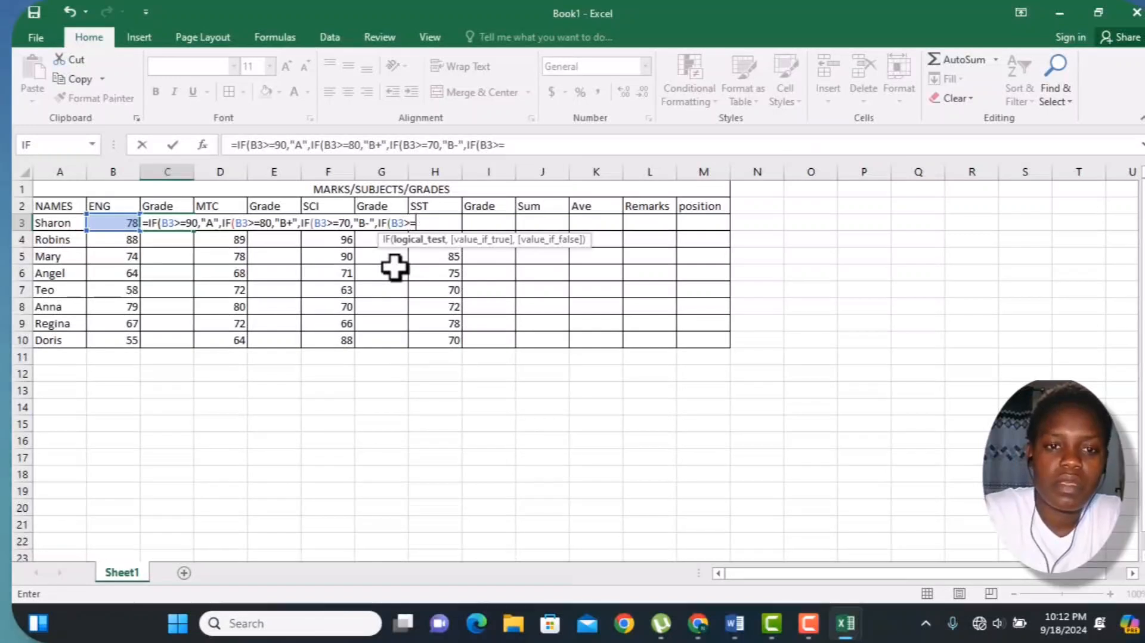
pyautogui.write('60')
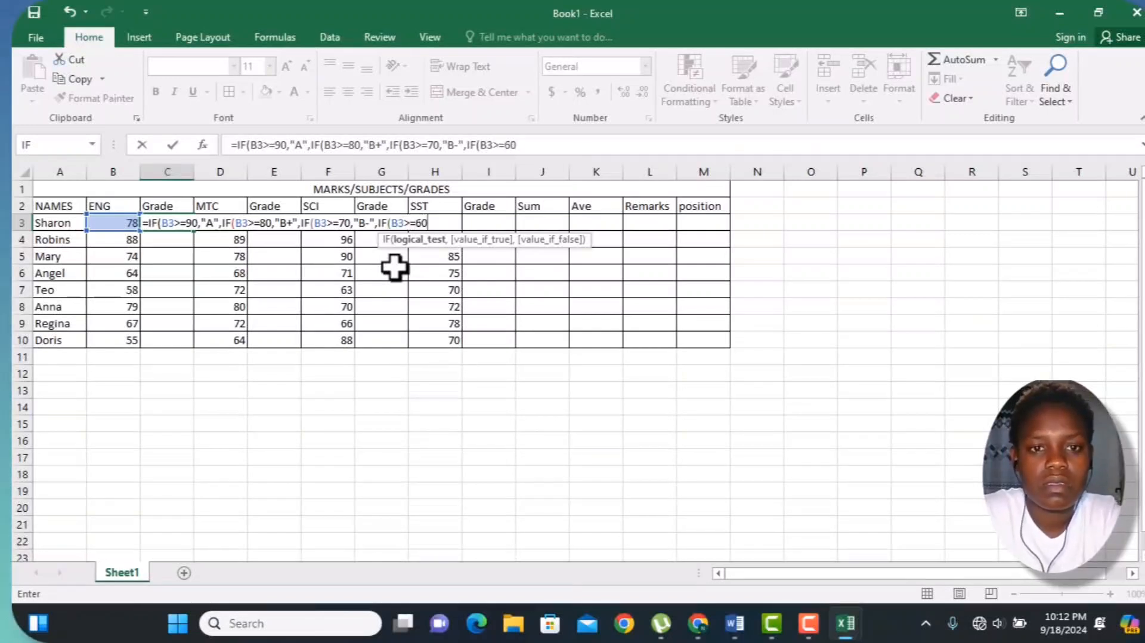
pyautogui.write(',')
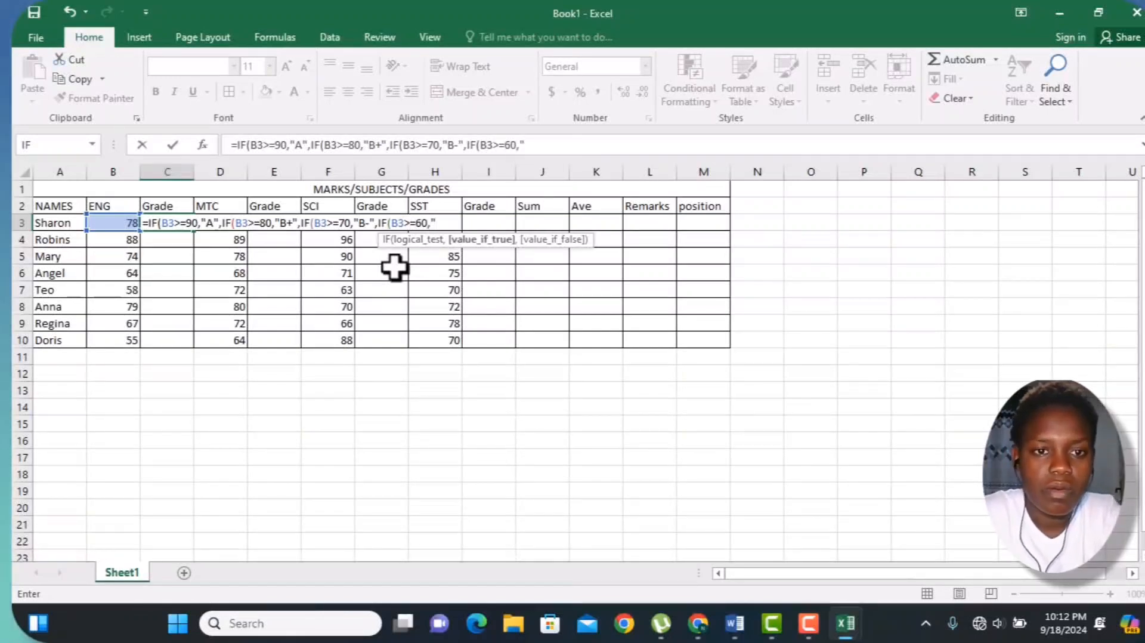
pyautogui.write('"C')
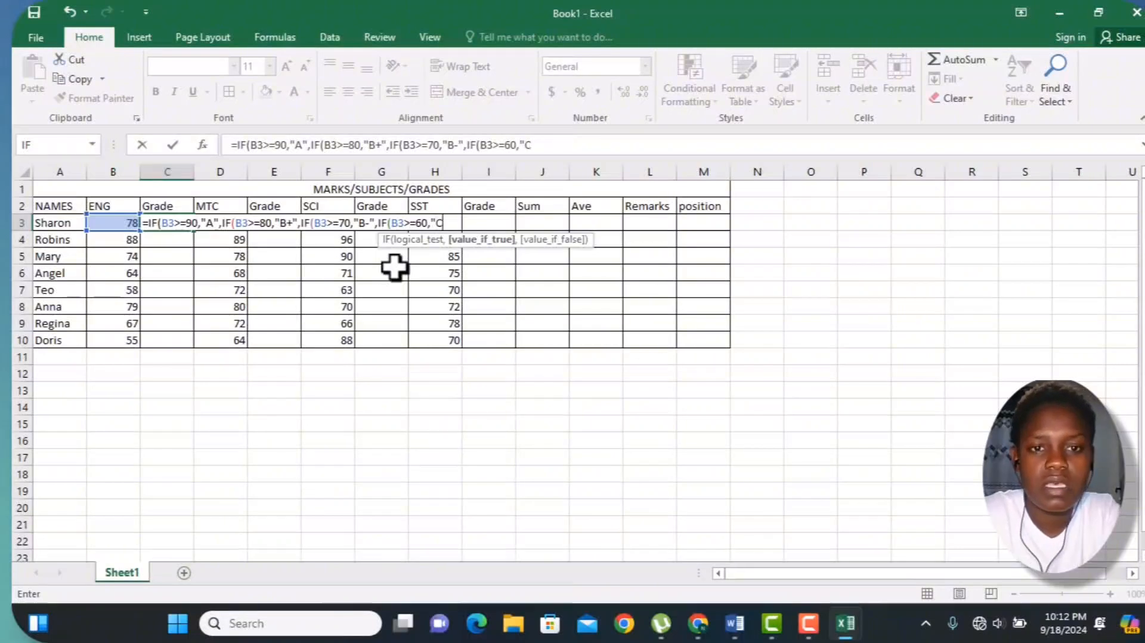
pyautogui.write('",IF')
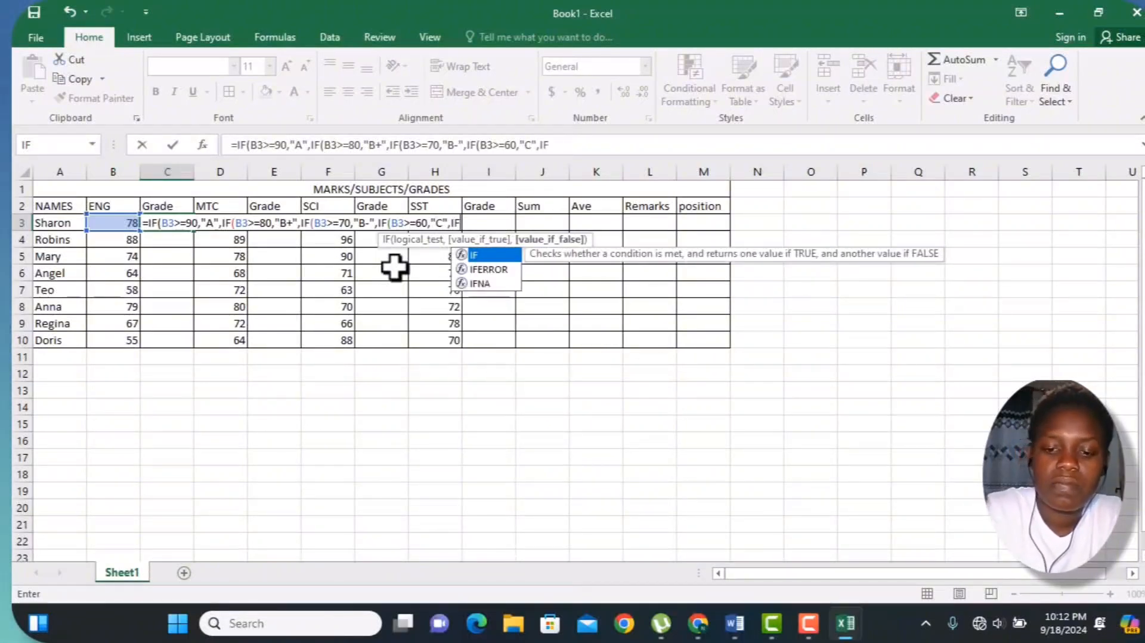
# Fill in the fifth condition in C3 as B3>=50,"D", and add one more nested IF.
pyautogui.write('(B3')
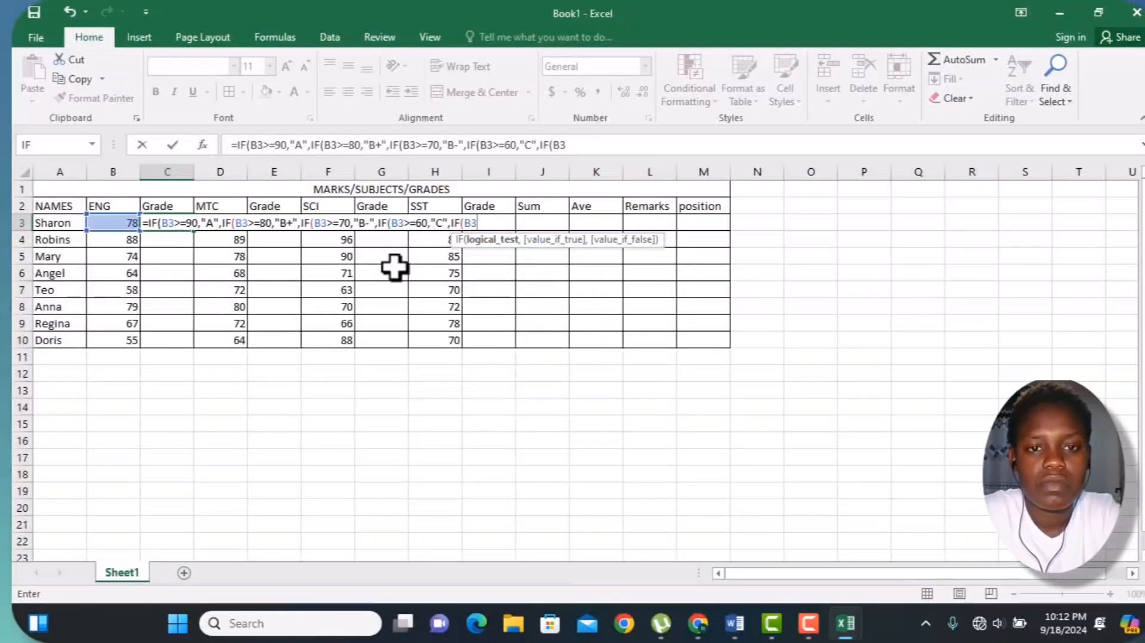
pyautogui.write('>=')
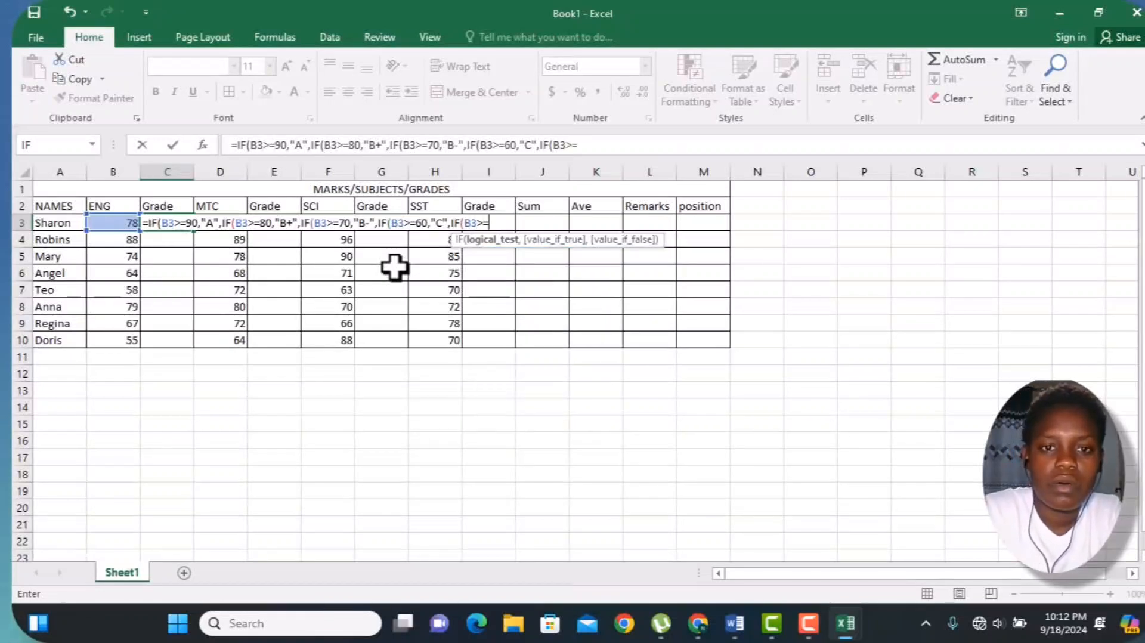
pyautogui.write('50,')
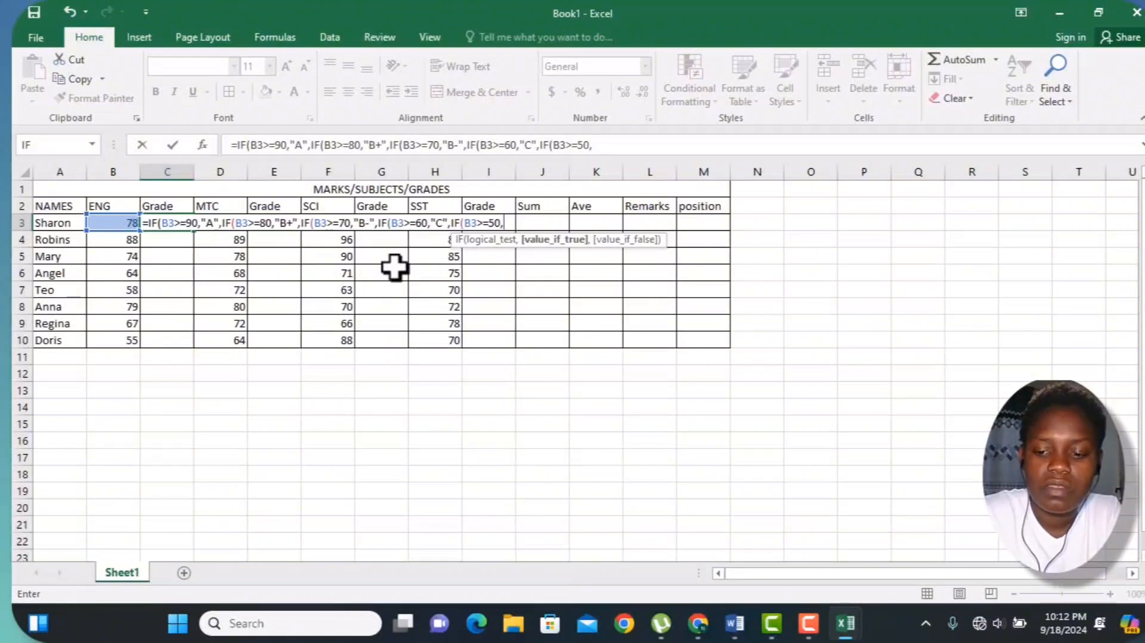
pyautogui.write('"D')
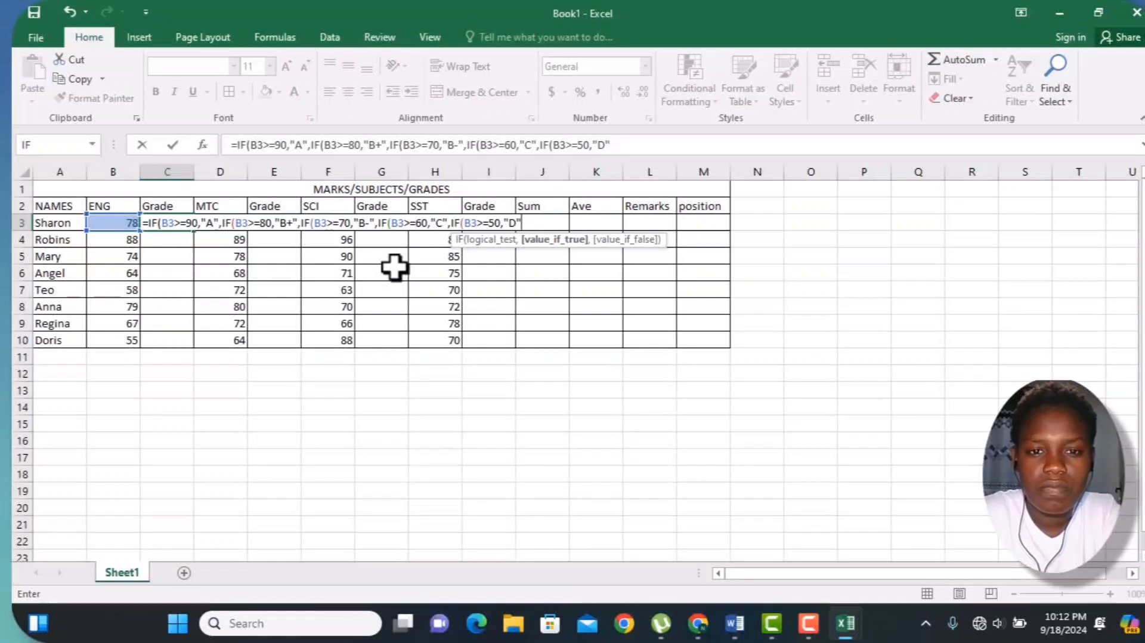
pyautogui.write('",IF')
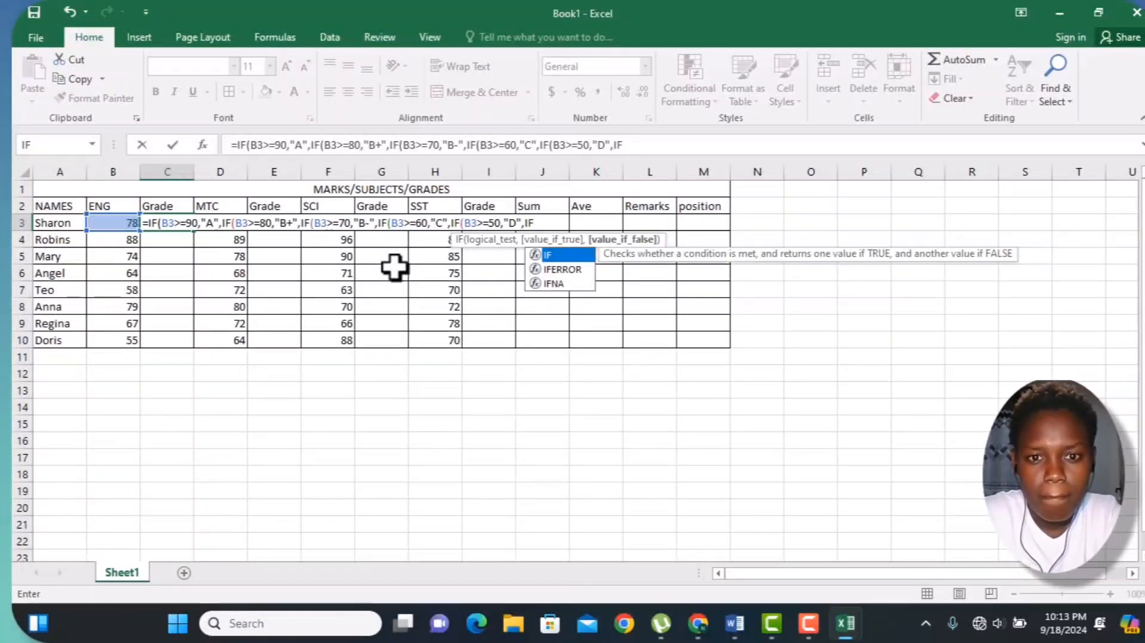
# Finish the C3 grade formula with the last condition B3<50,"F" and six closing parentheses.
pyautogui.write('(')
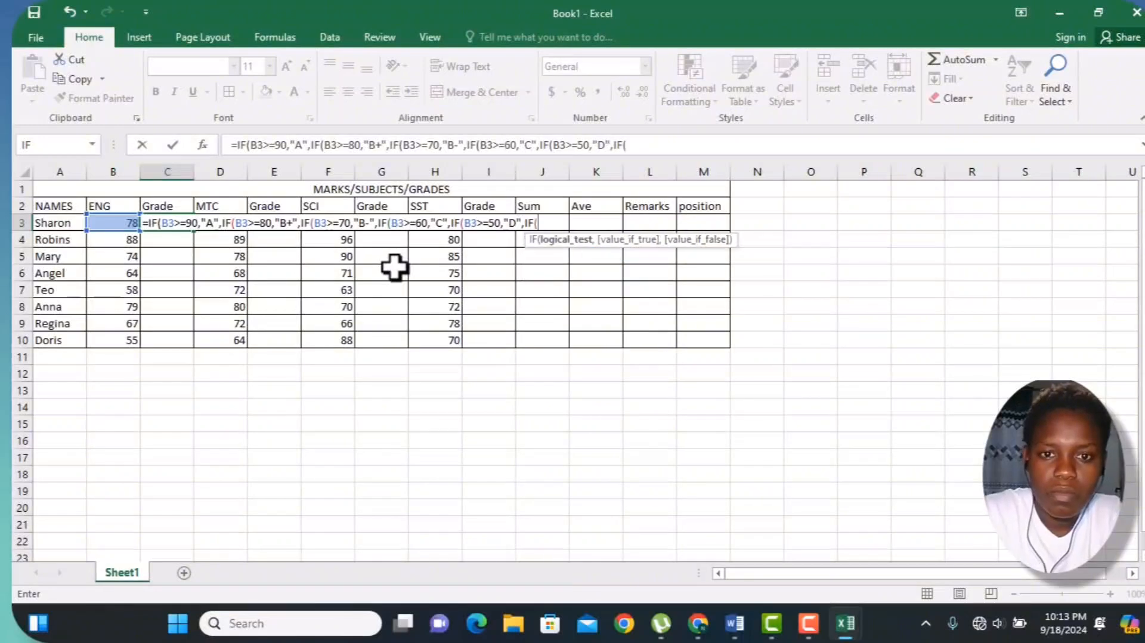
pyautogui.write('B3')
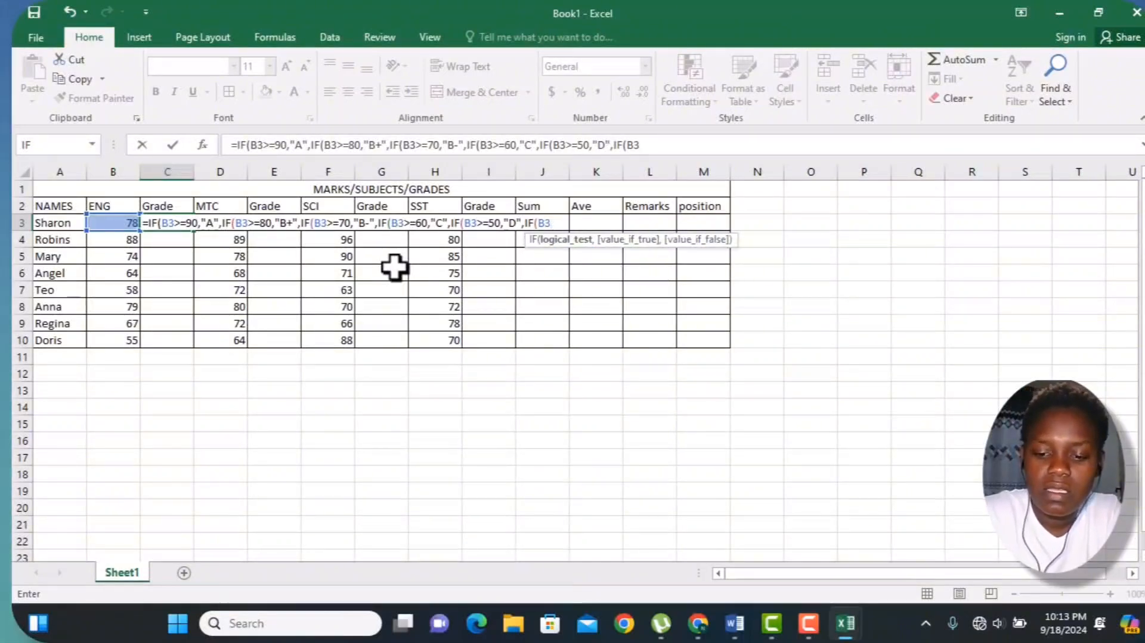
pyautogui.write('<')
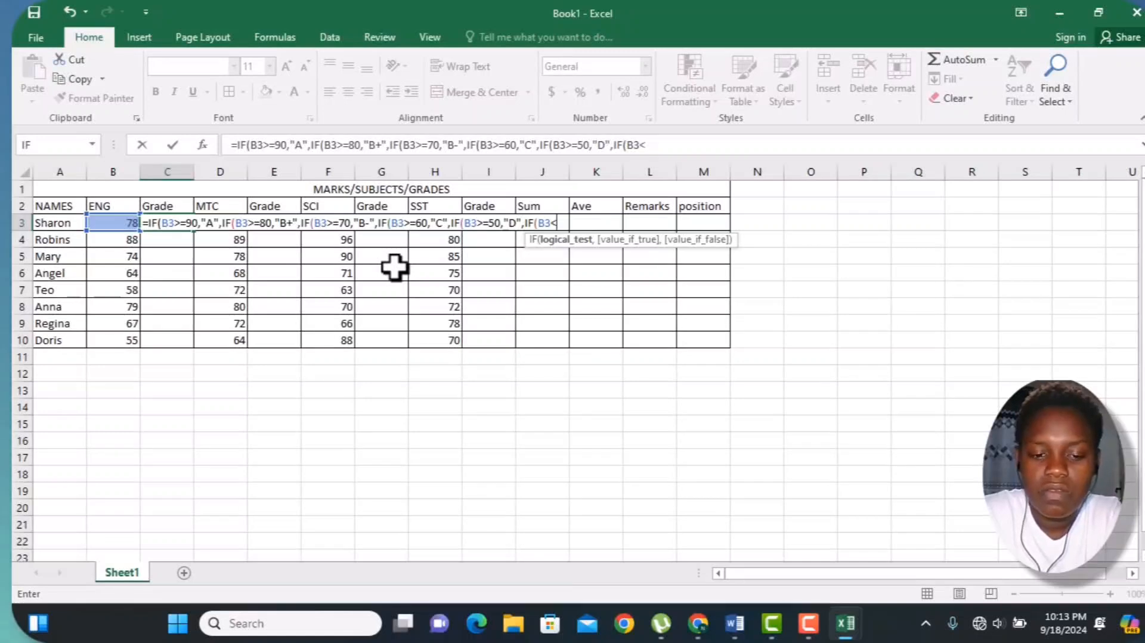
pyautogui.write('50')
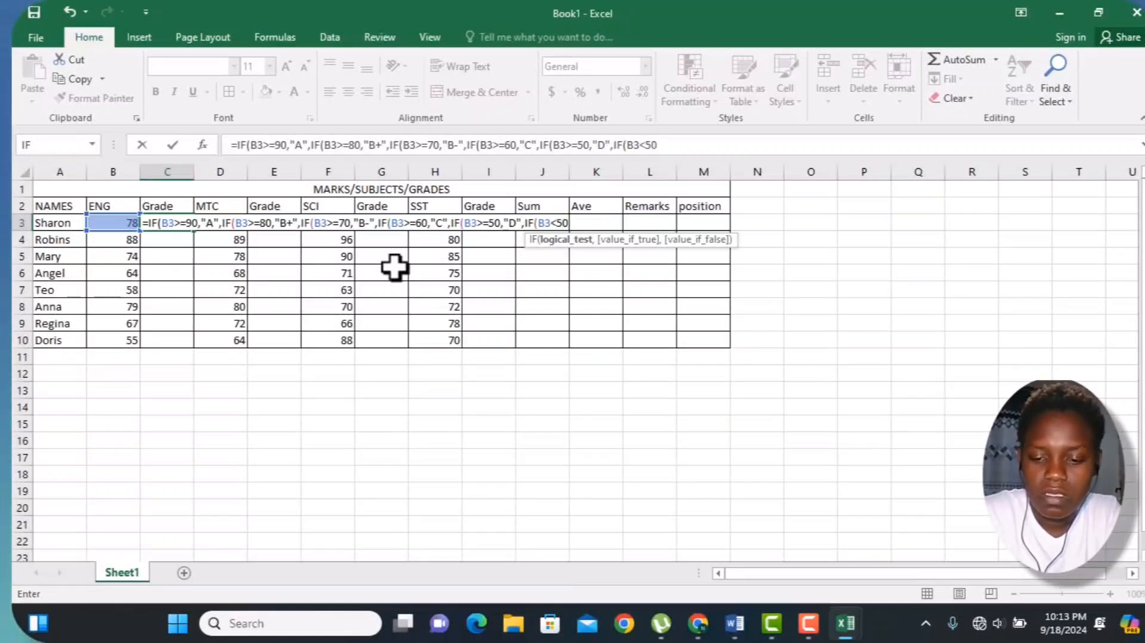
pyautogui.write(',')
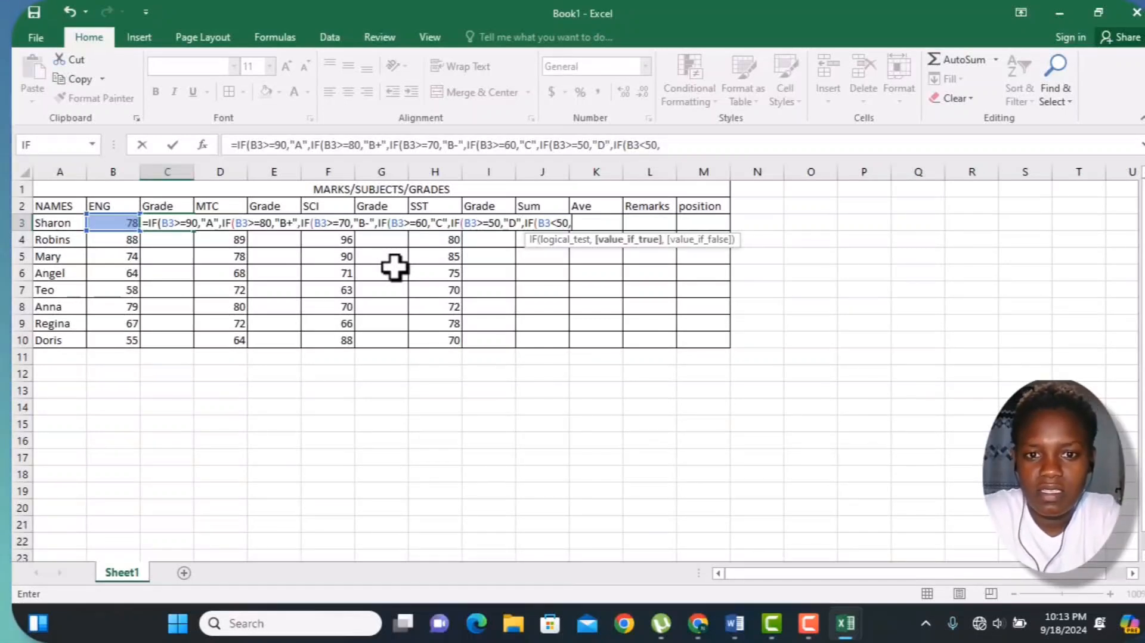
pyautogui.write('"')
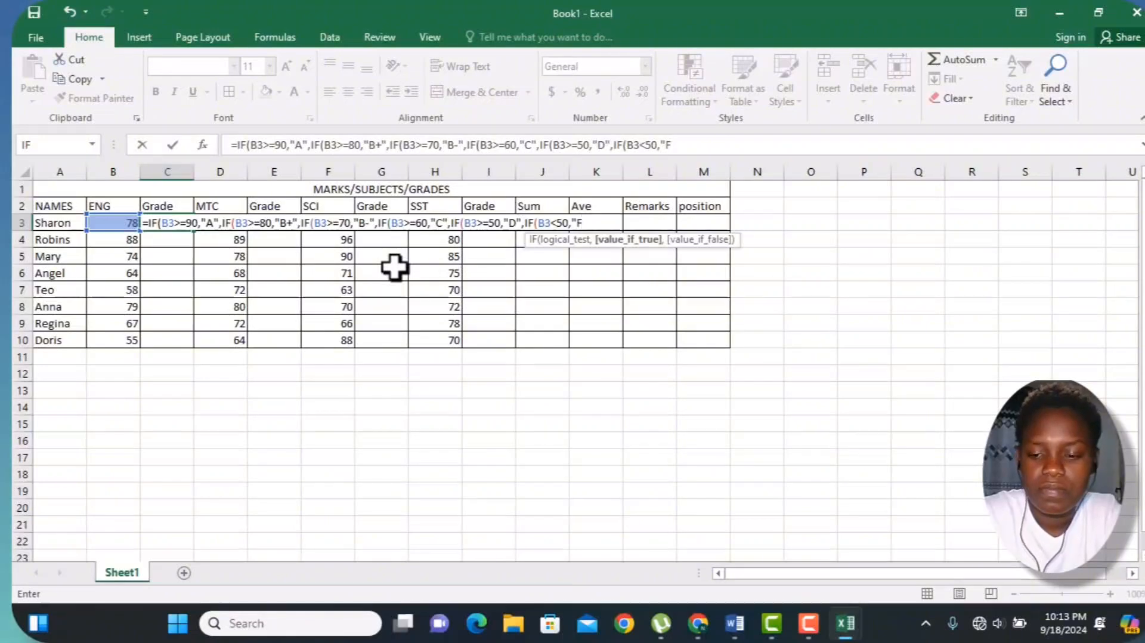
pyautogui.write('F')
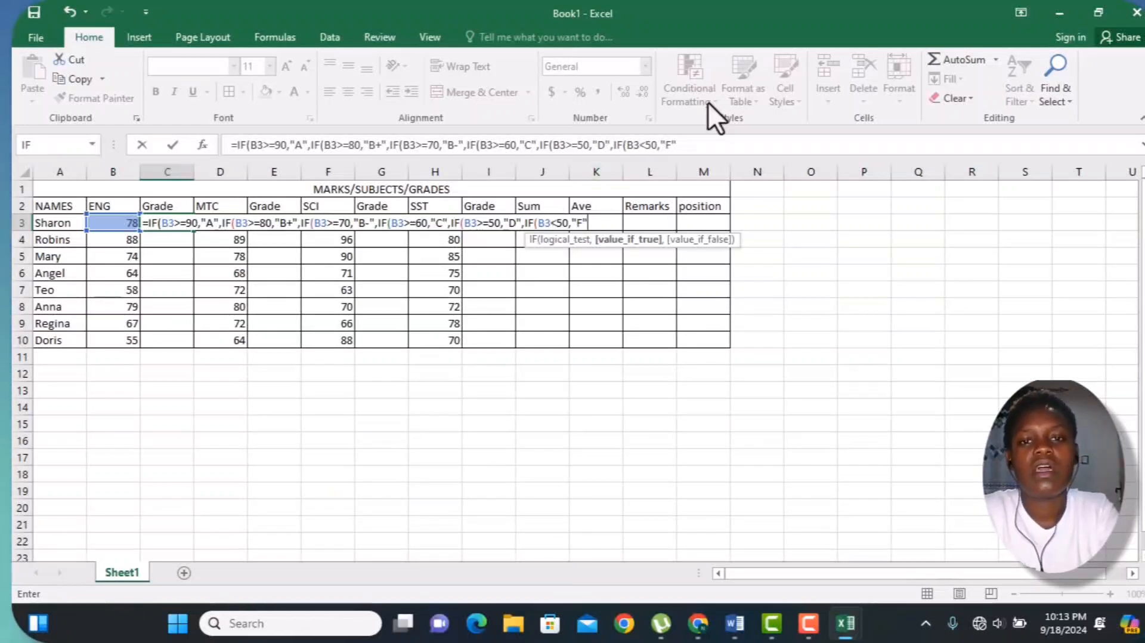
pyautogui.press('F9')
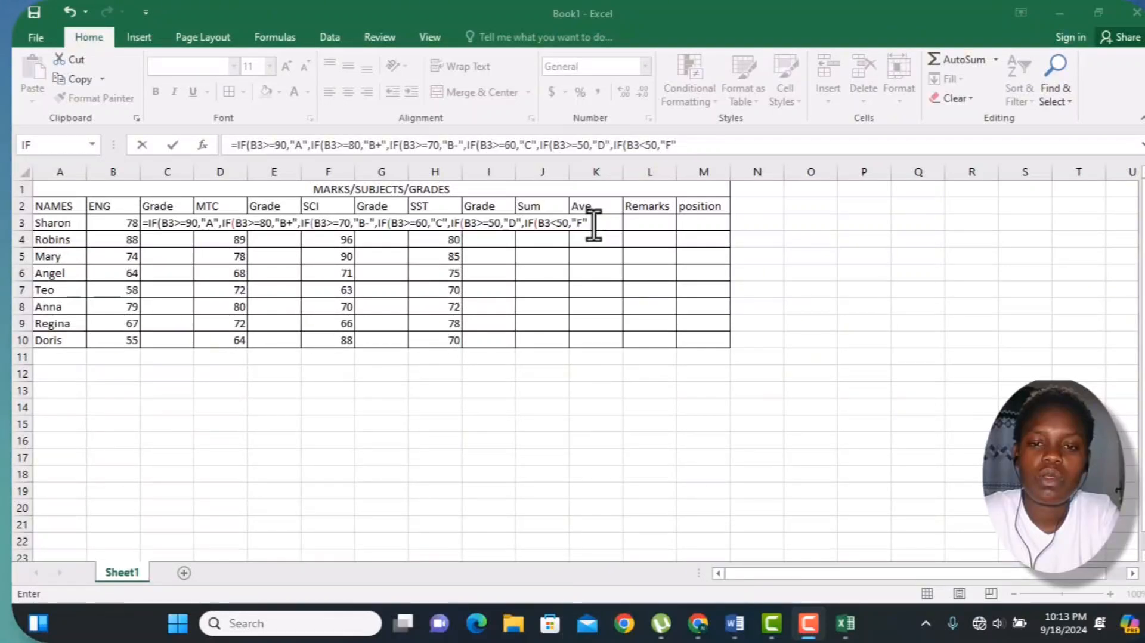
pyautogui.write('))))))')
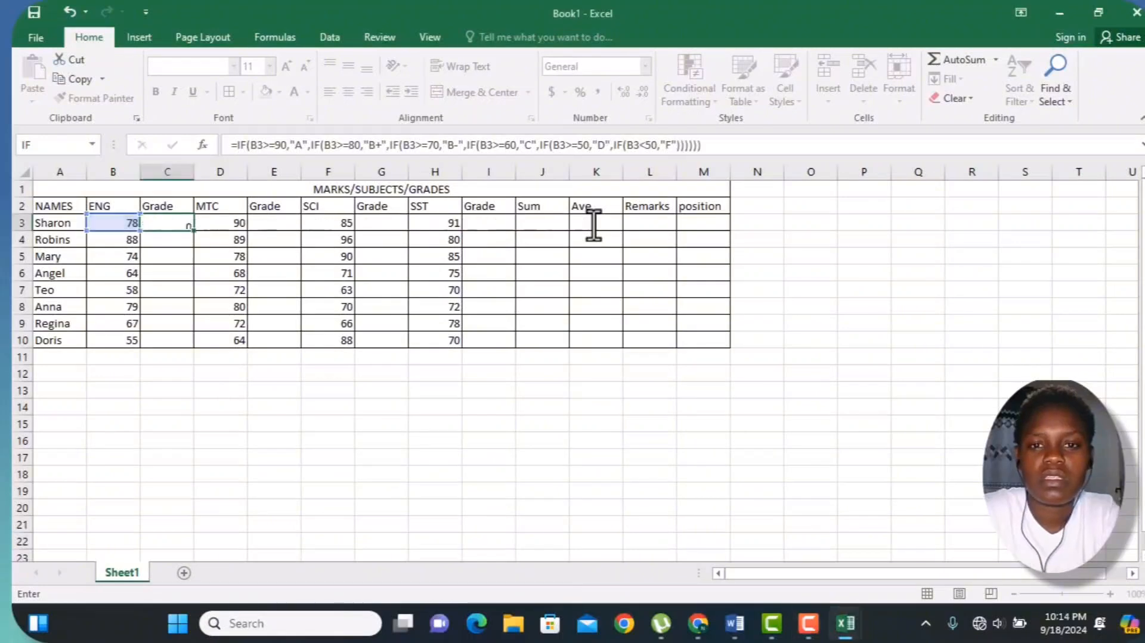
# Confirm the C3 grade formula and fill it down the ENG Grade column to C10.
pyautogui.press('Return')
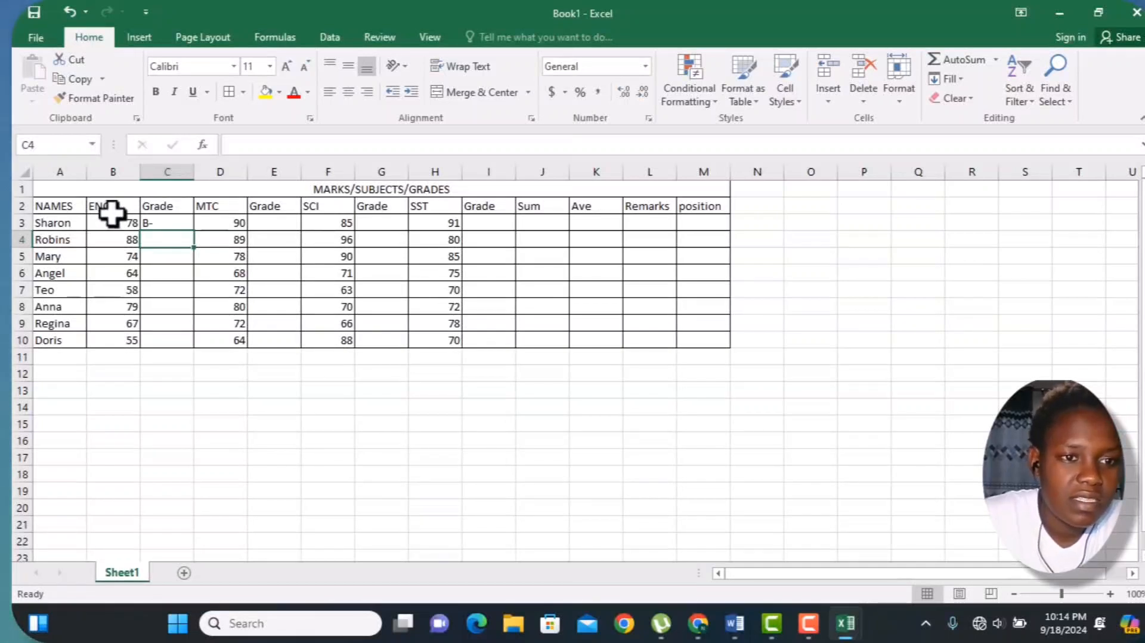
pyautogui.click(155, 224)
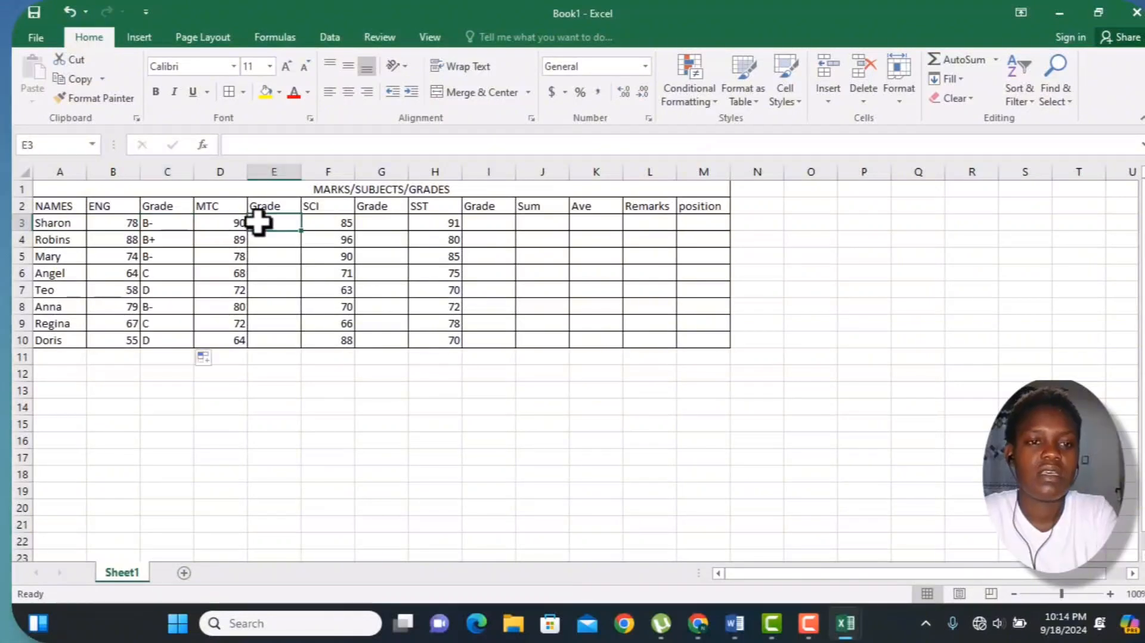
# Copy the grade formula from C3 and paste it as a formula only into the MTC Grade cell E3.
pyautogui.click(176, 225)
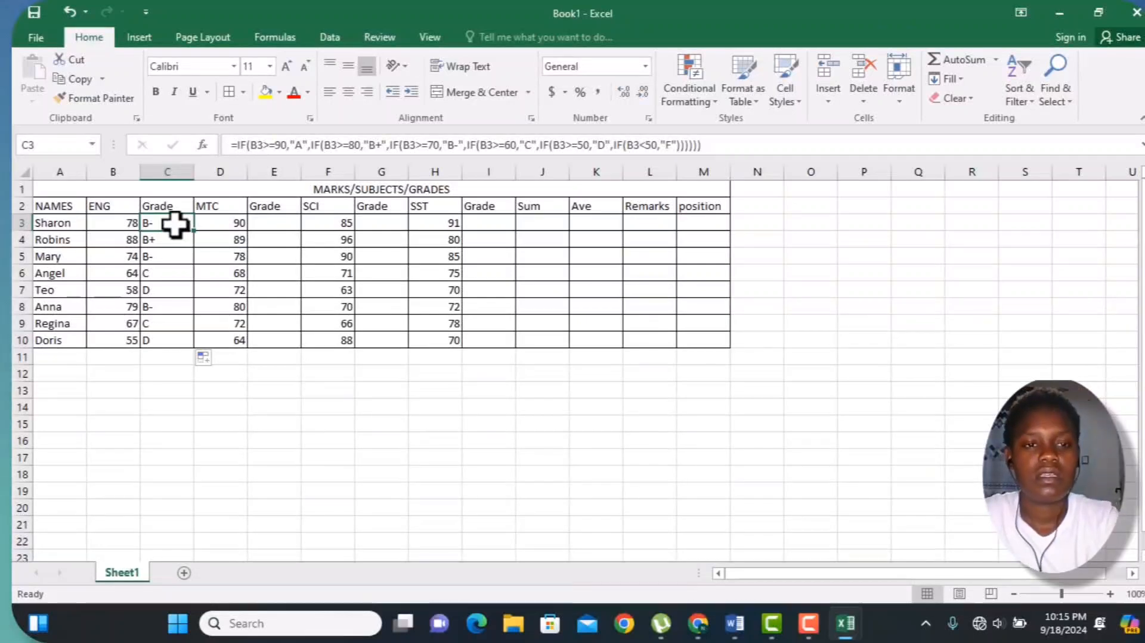
pyautogui.rightClick(175, 225)
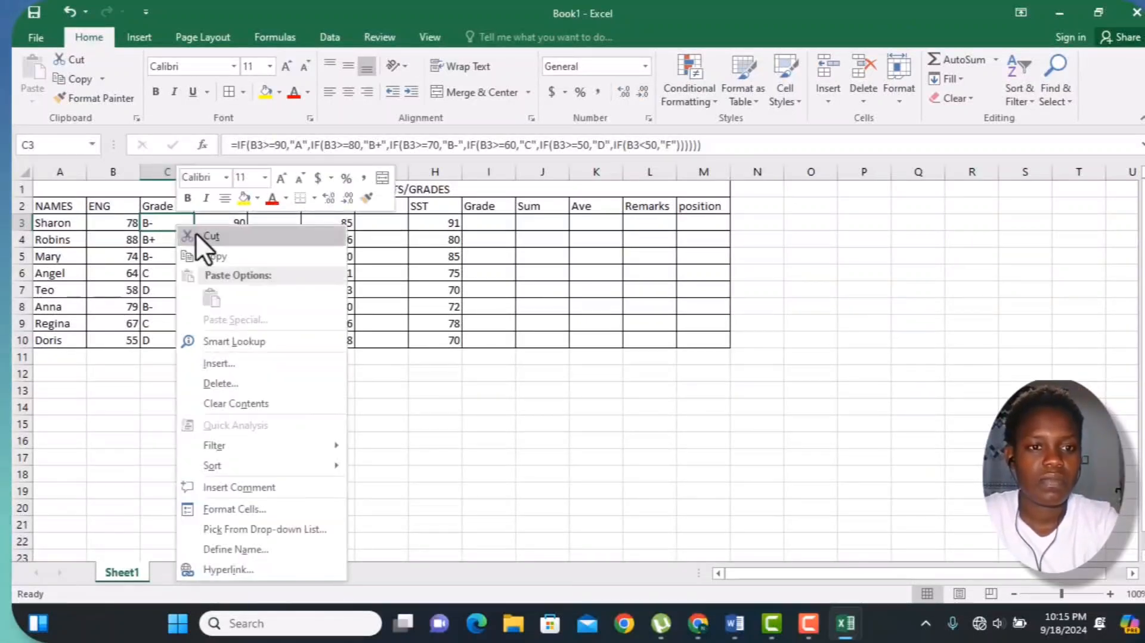
pyautogui.click(234, 253)
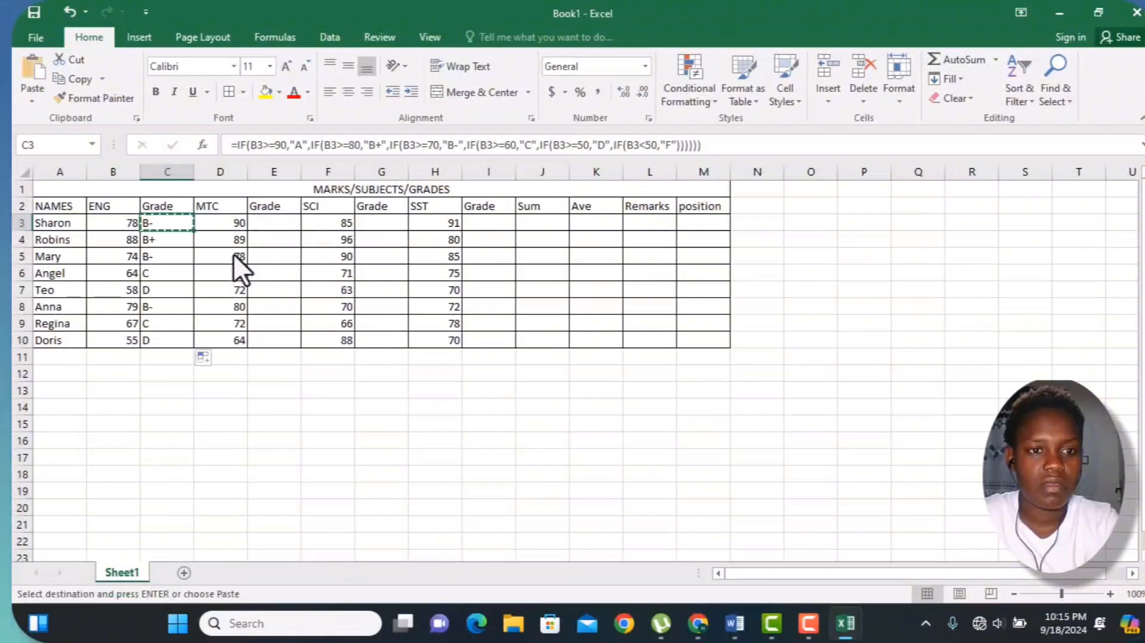
pyautogui.click(275, 225)
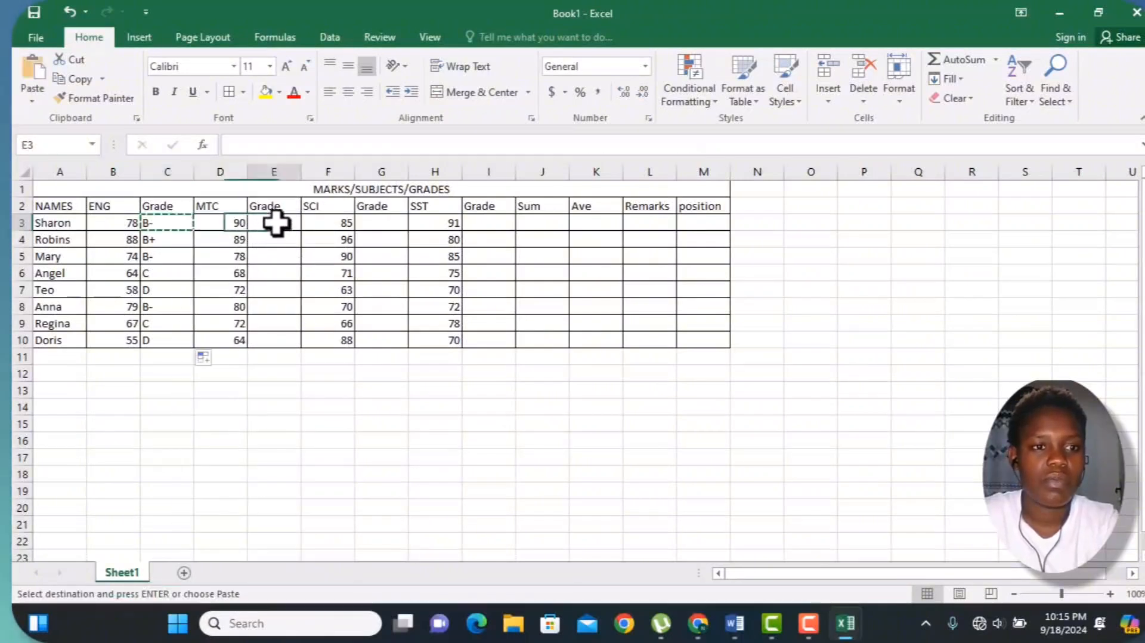
pyautogui.rightClick(277, 223)
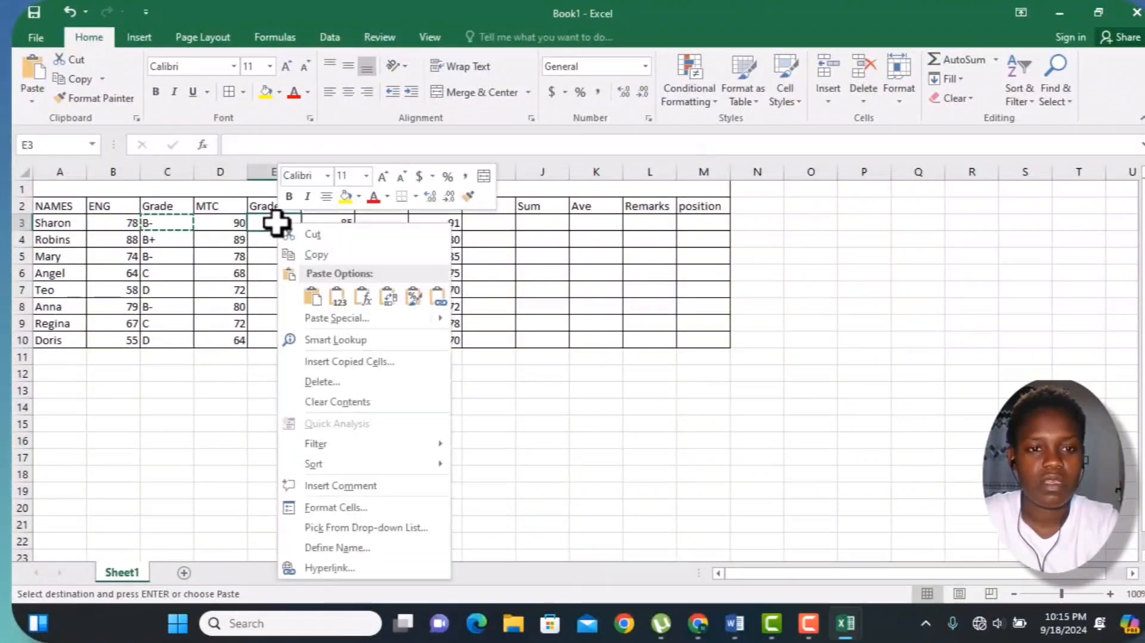
pyautogui.click(361, 295)
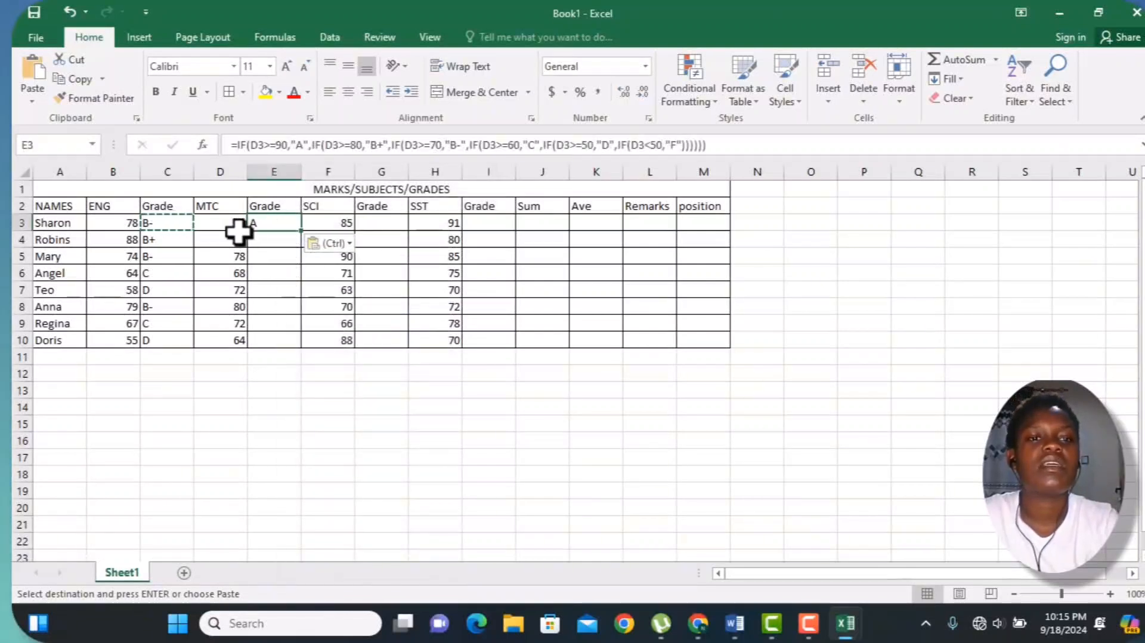
# Paste the copied grade formula, as formula only, into the SCI Grade cell G3 and the SST Grade cell I3.
pyautogui.click(385, 224)
pyautogui.rightClick(385, 224)
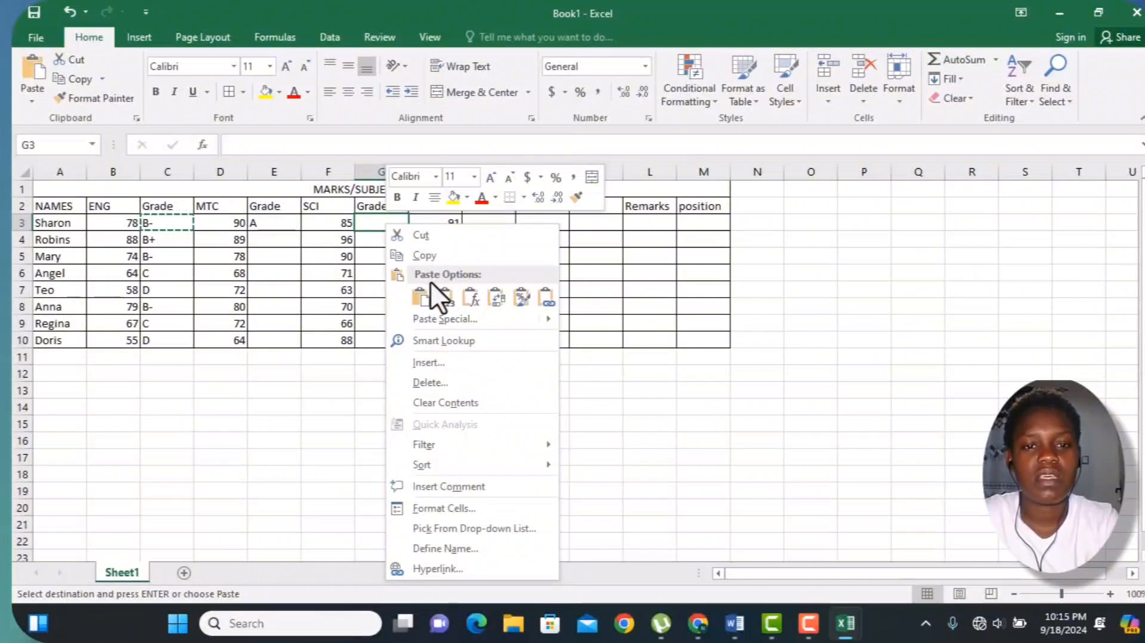
pyautogui.click(470, 297)
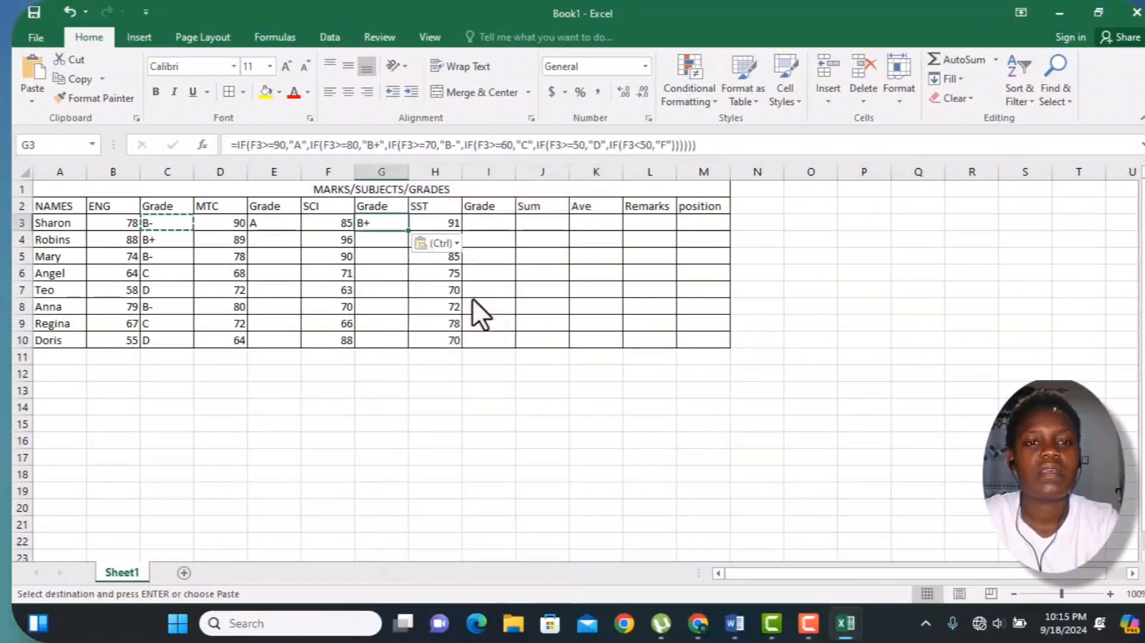
pyautogui.click(492, 224)
pyautogui.rightClick(492, 223)
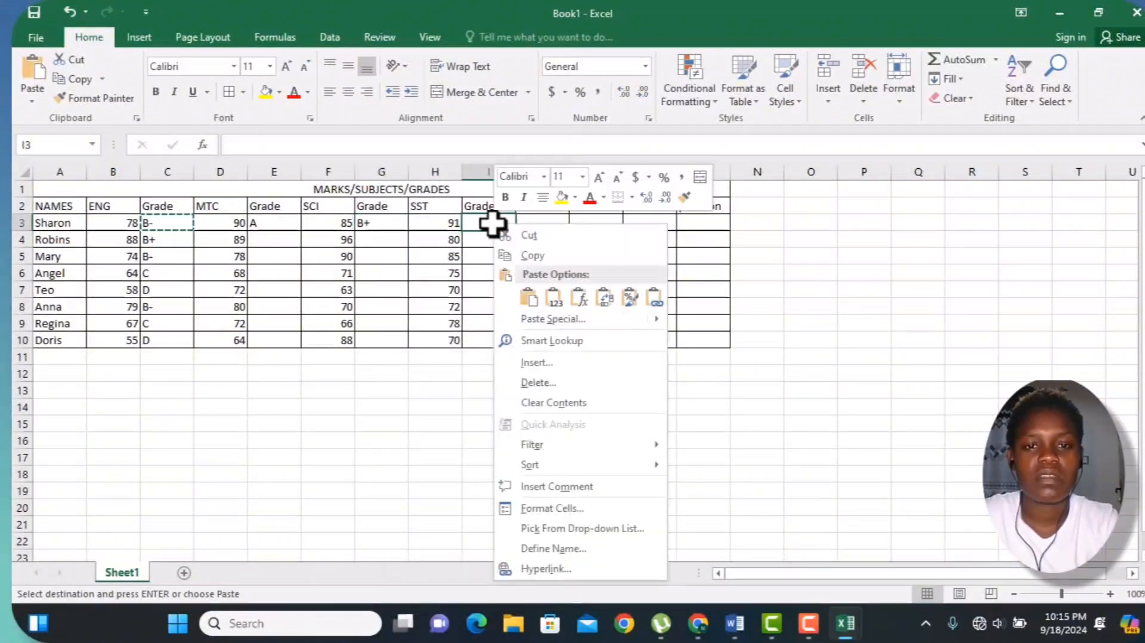
pyautogui.click(578, 291)
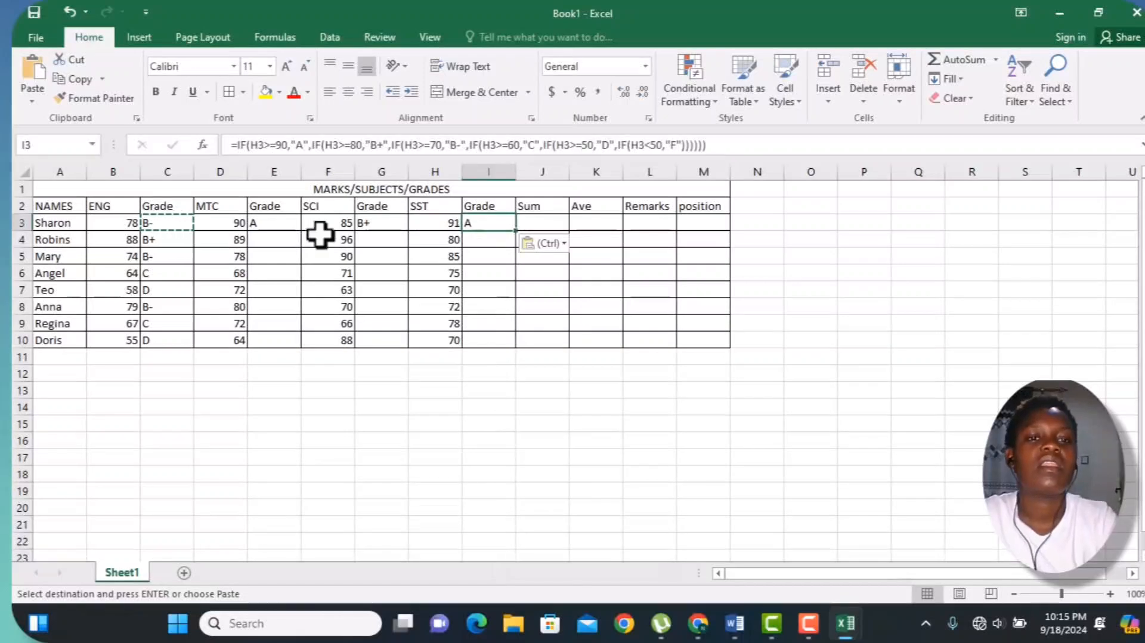
# Fill the grade formulas in E3, G3 and I3 down to row 10 in their own columns.
pyautogui.click(297, 223)
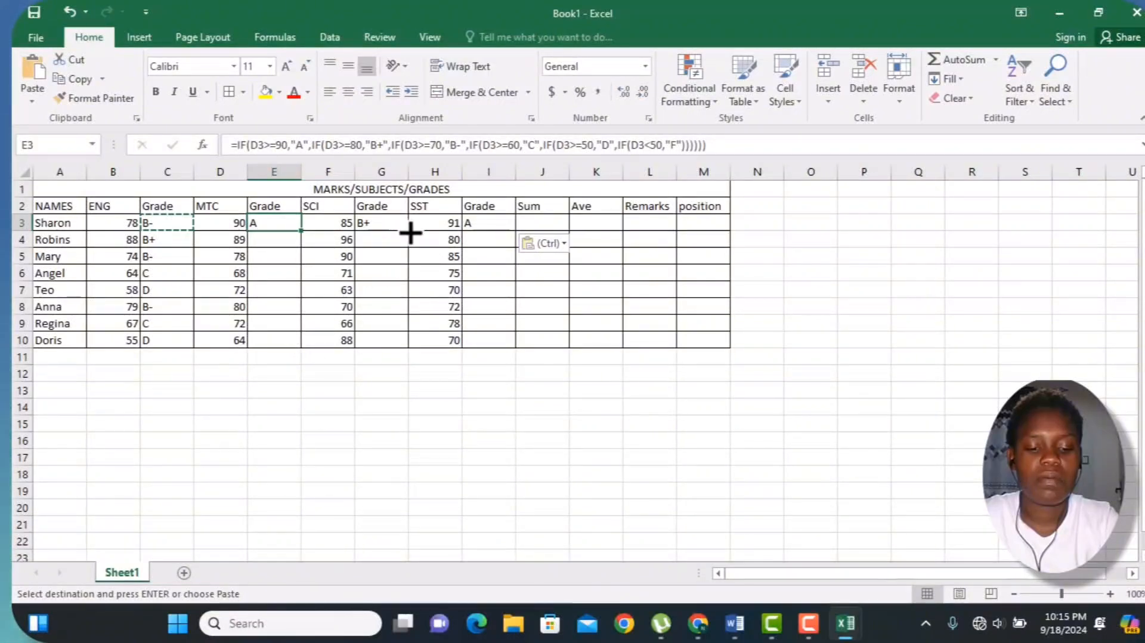
pyautogui.moveTo(410, 233); pyautogui.dragTo(404, 343)
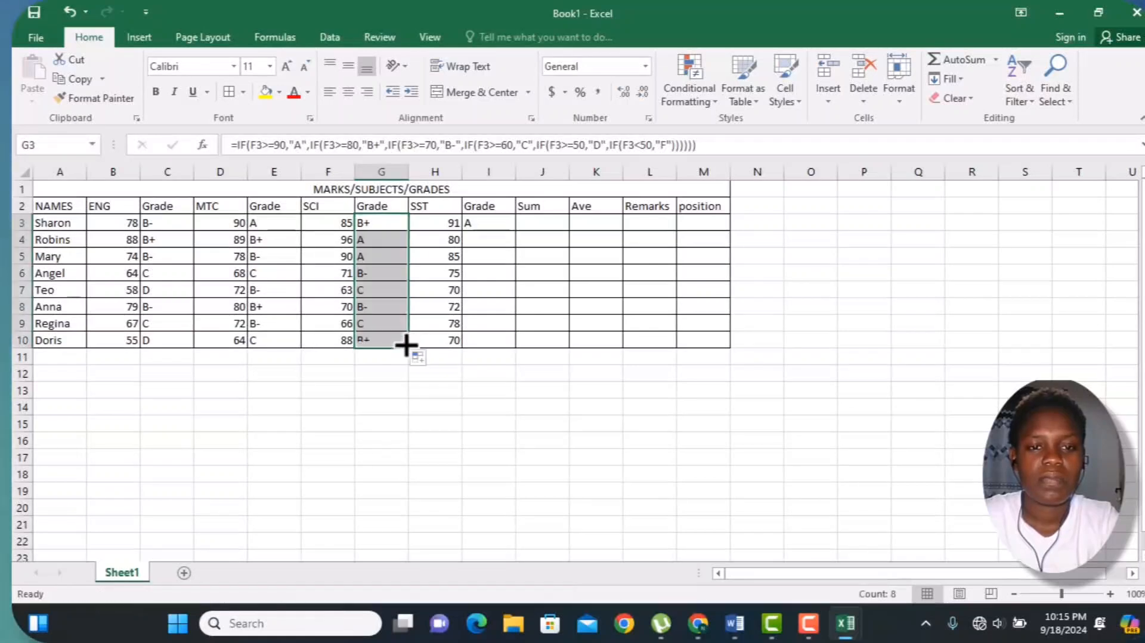
pyautogui.click(478, 223)
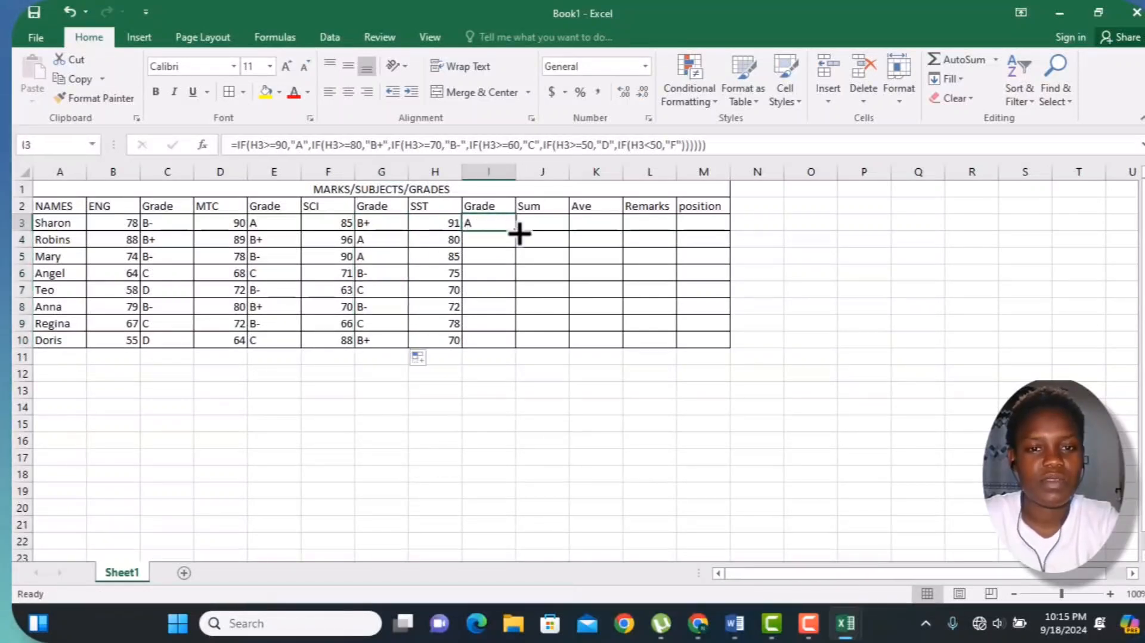
pyautogui.moveTo(520, 233); pyautogui.dragTo(509, 343)
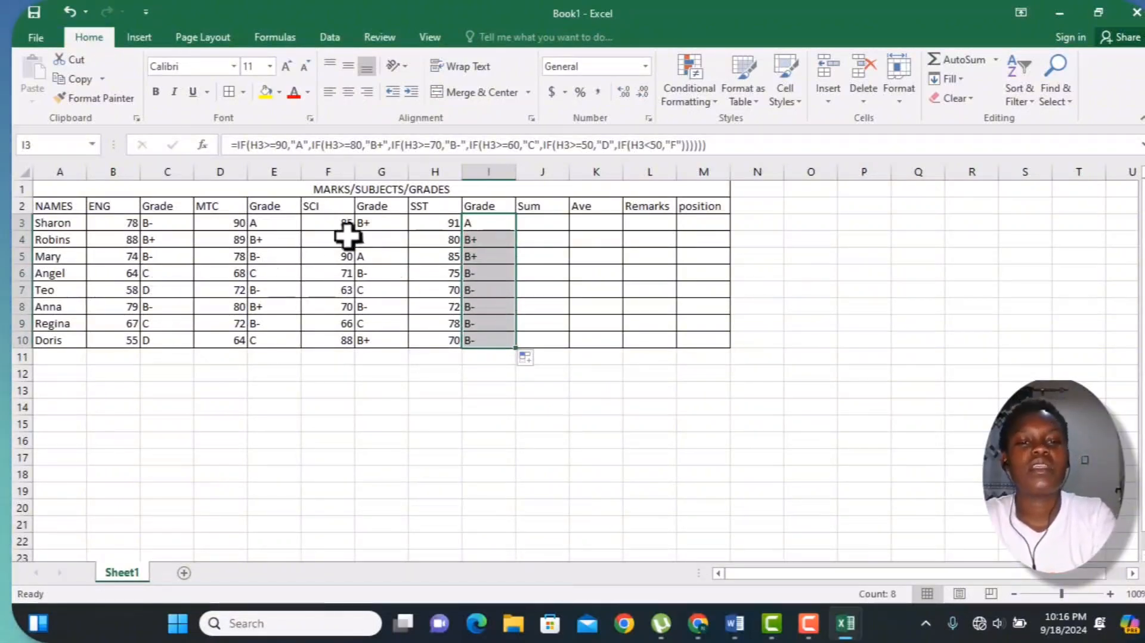
pyautogui.click(380, 237)
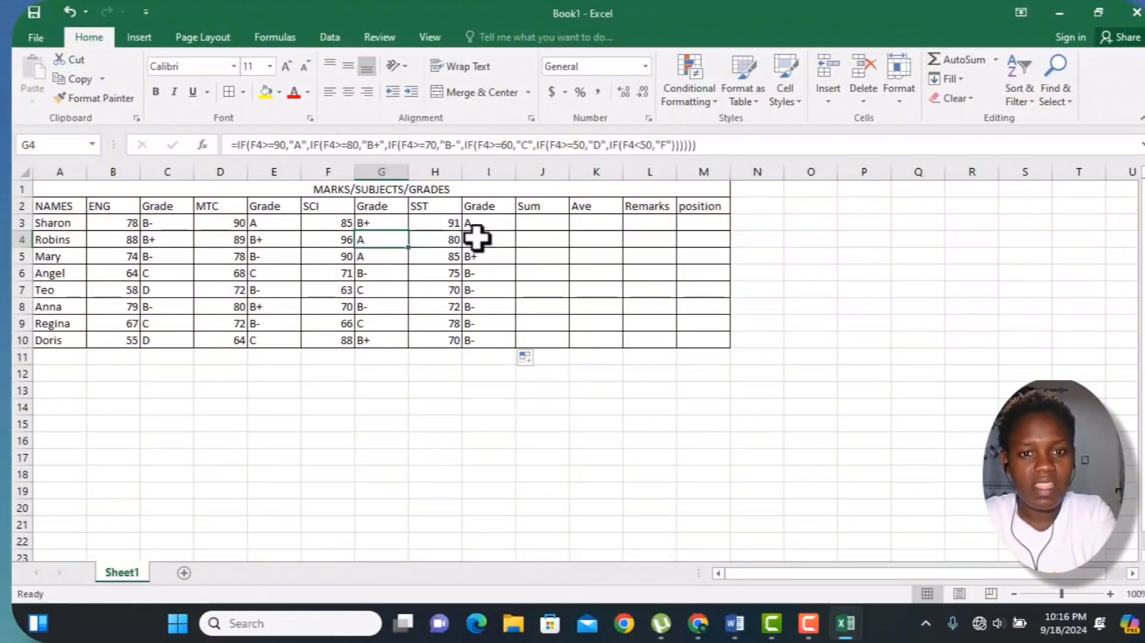
pyautogui.click(539, 222)
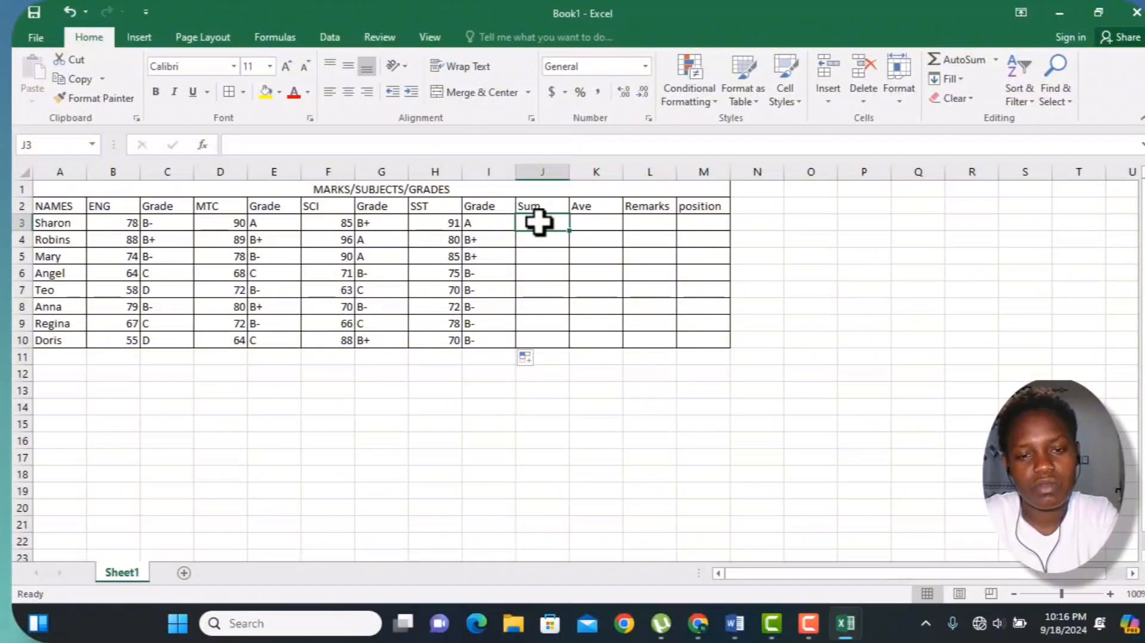
pyautogui.doubleClick(539, 222)
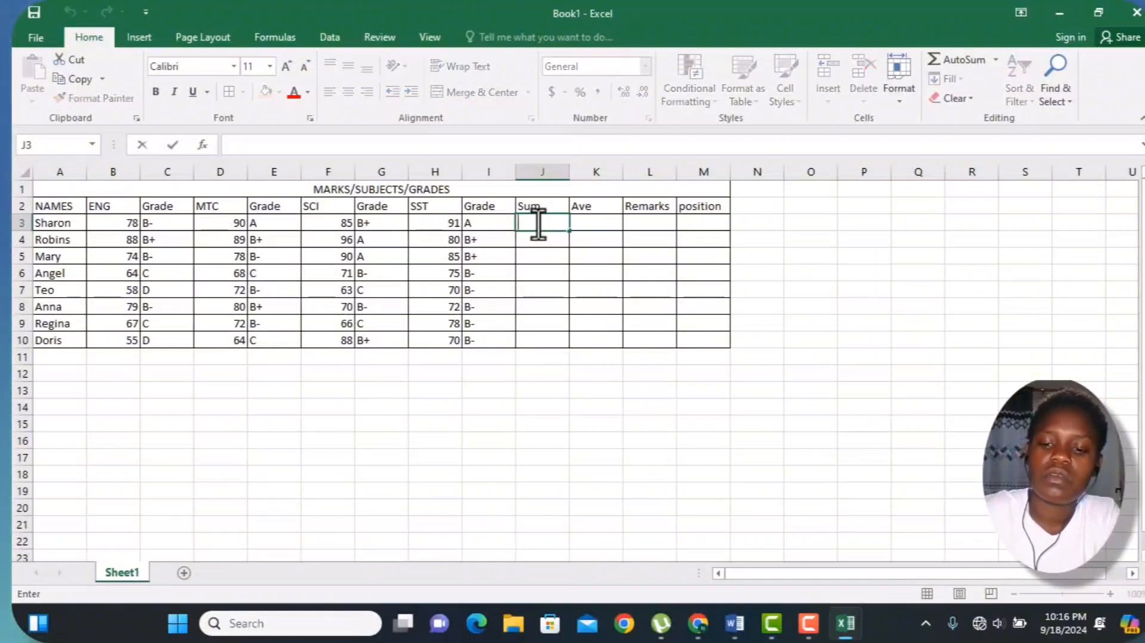
pyautogui.write('=')
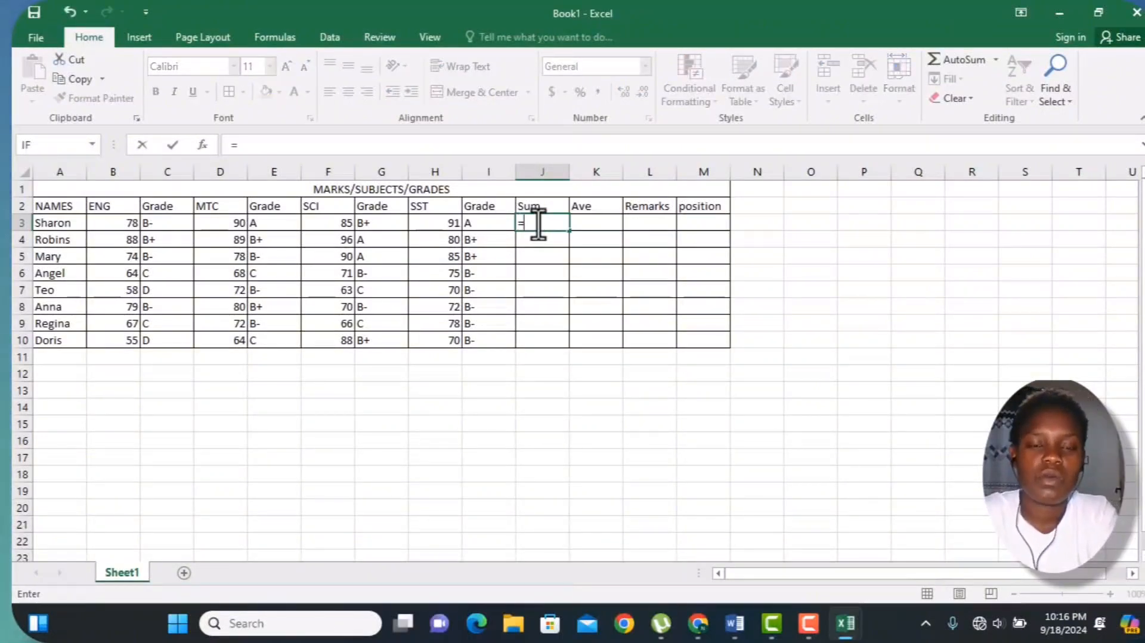
pyautogui.write('SUM(')
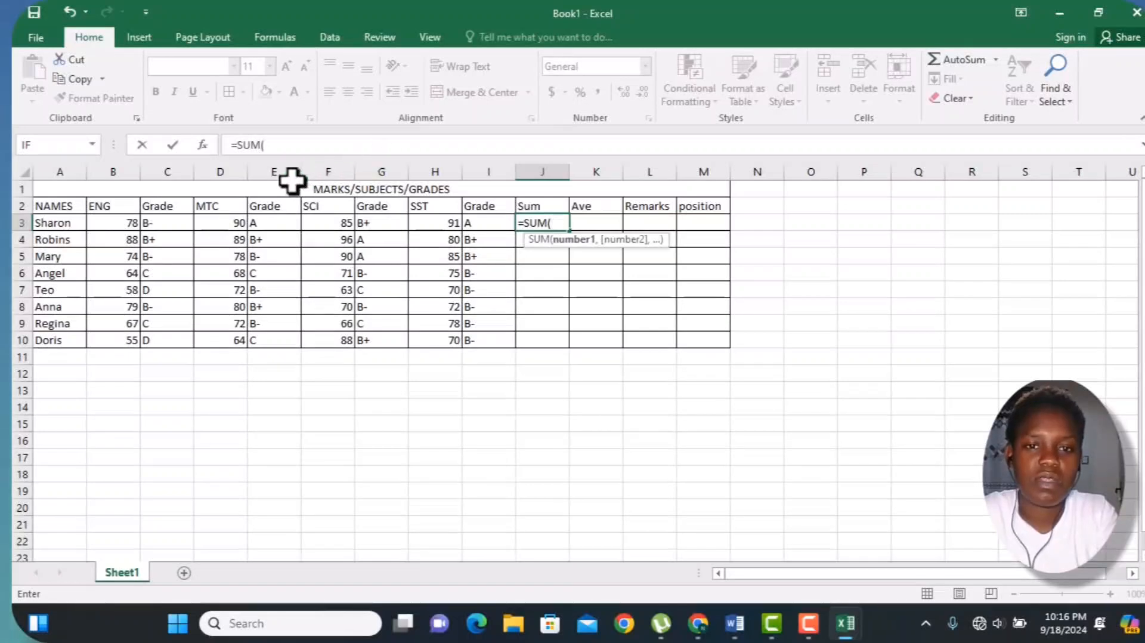
pyautogui.click(122, 224)
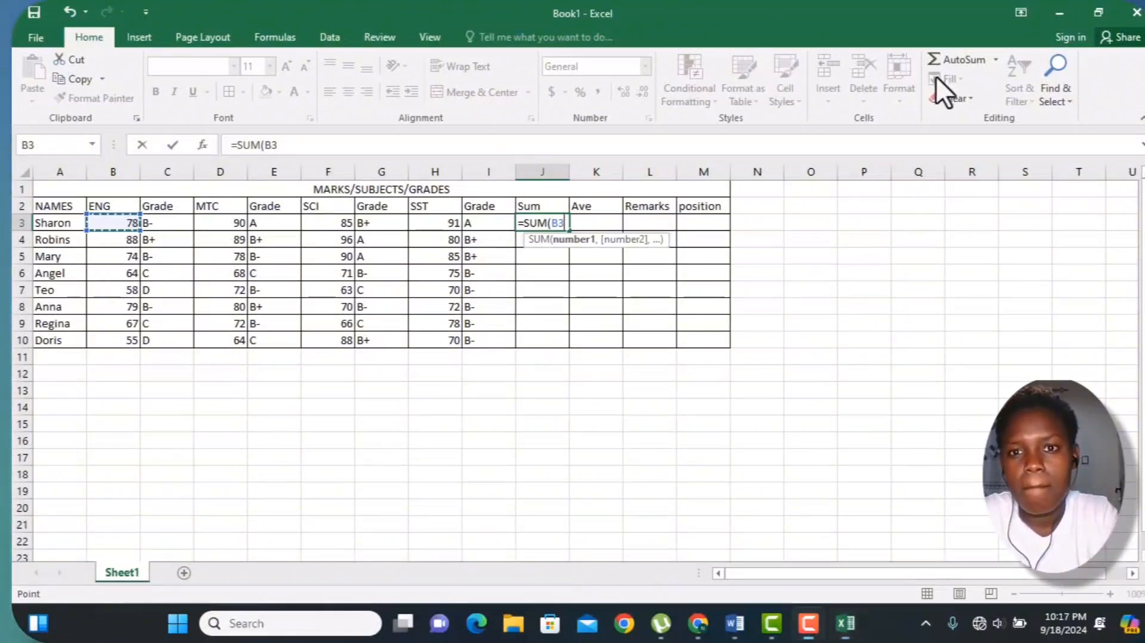
pyautogui.press('Escape')
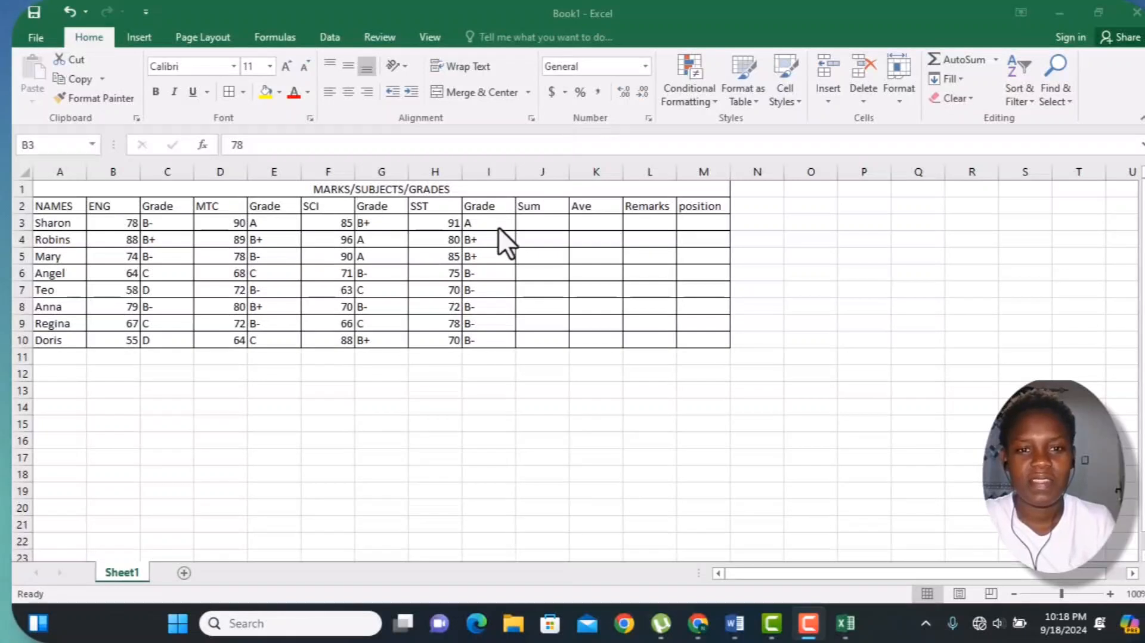
pyautogui.click(532, 222)
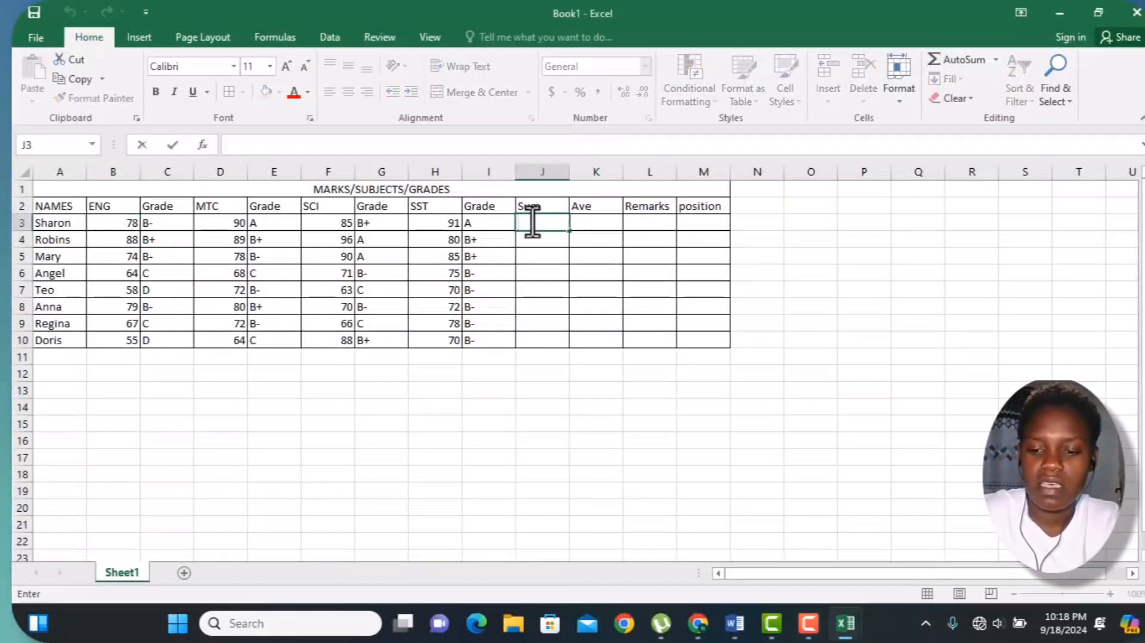
pyautogui.press('Return')
pyautogui.write('=')
pyautogui.click(532, 222)
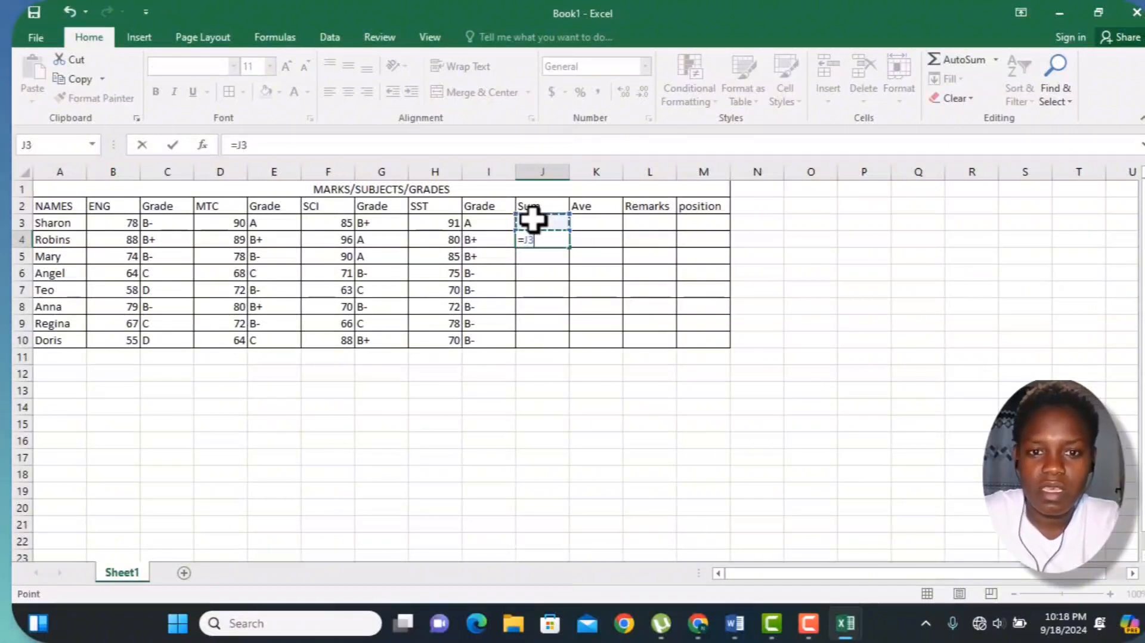
pyautogui.press('Escape')
# Begin a SUM formula in the Sum cell J3 with the reference B3:D3.
pyautogui.click(532, 222)
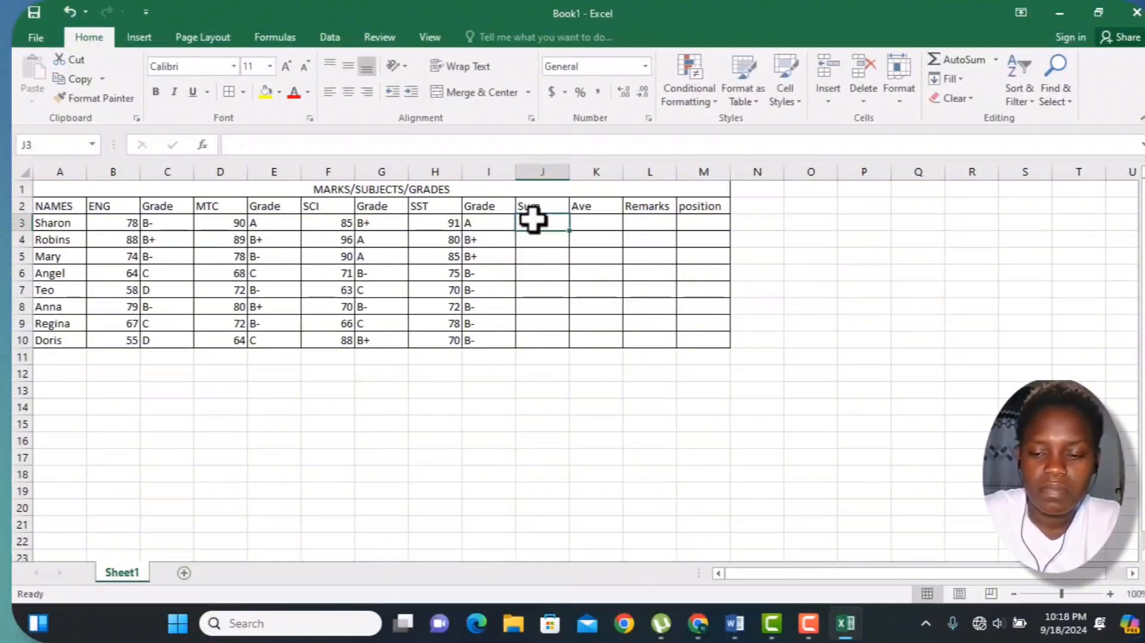
pyautogui.write('=SUM')
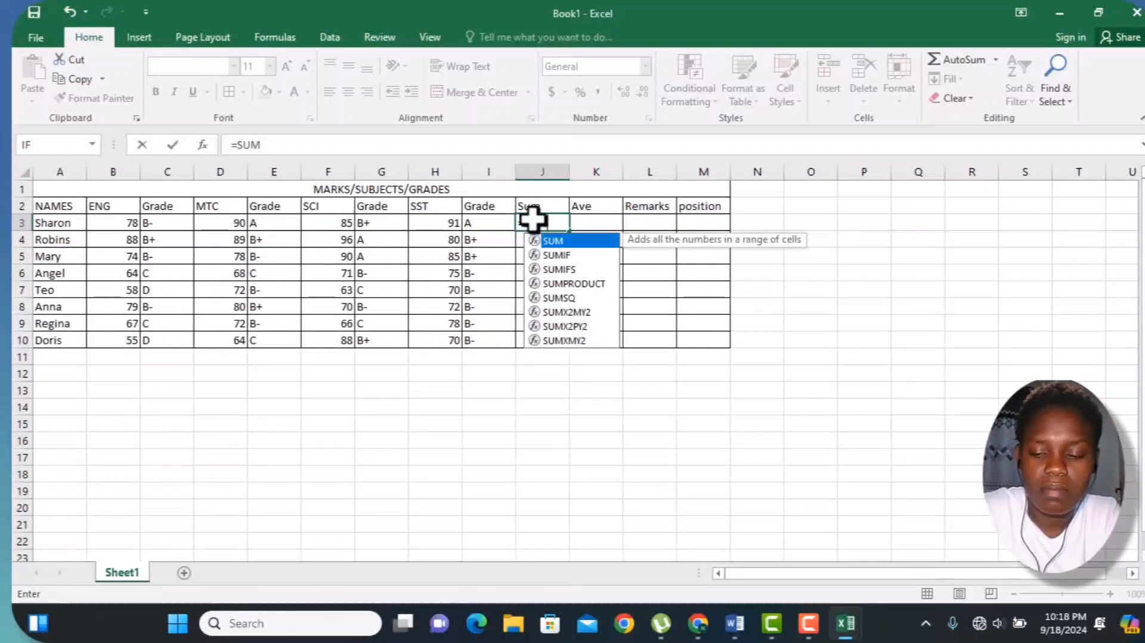
pyautogui.write('(')
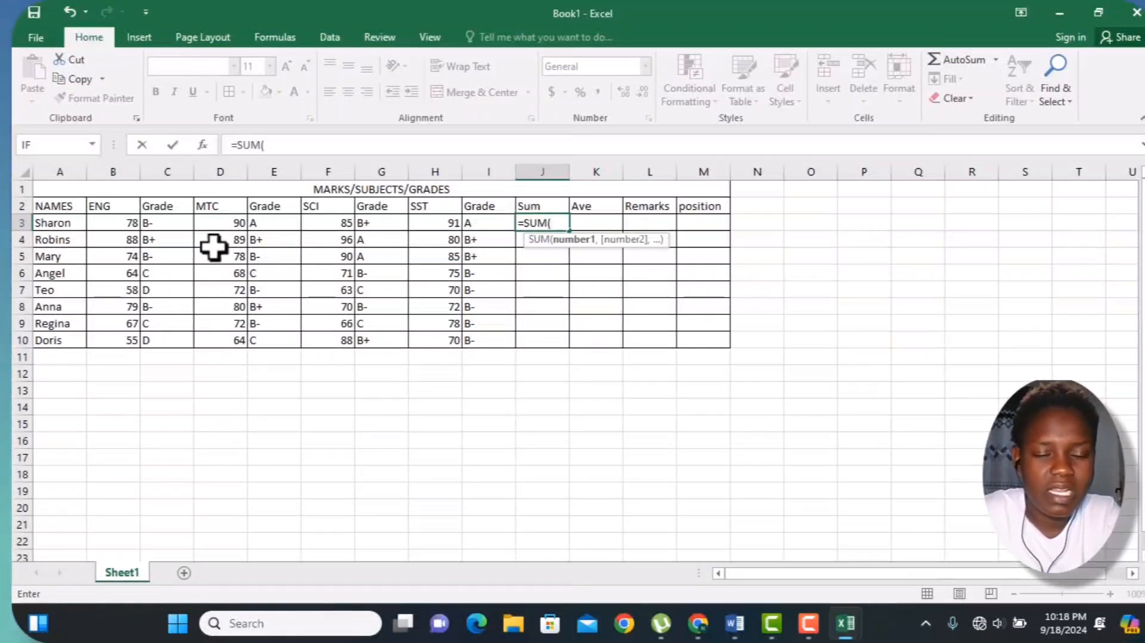
pyautogui.click(129, 223)
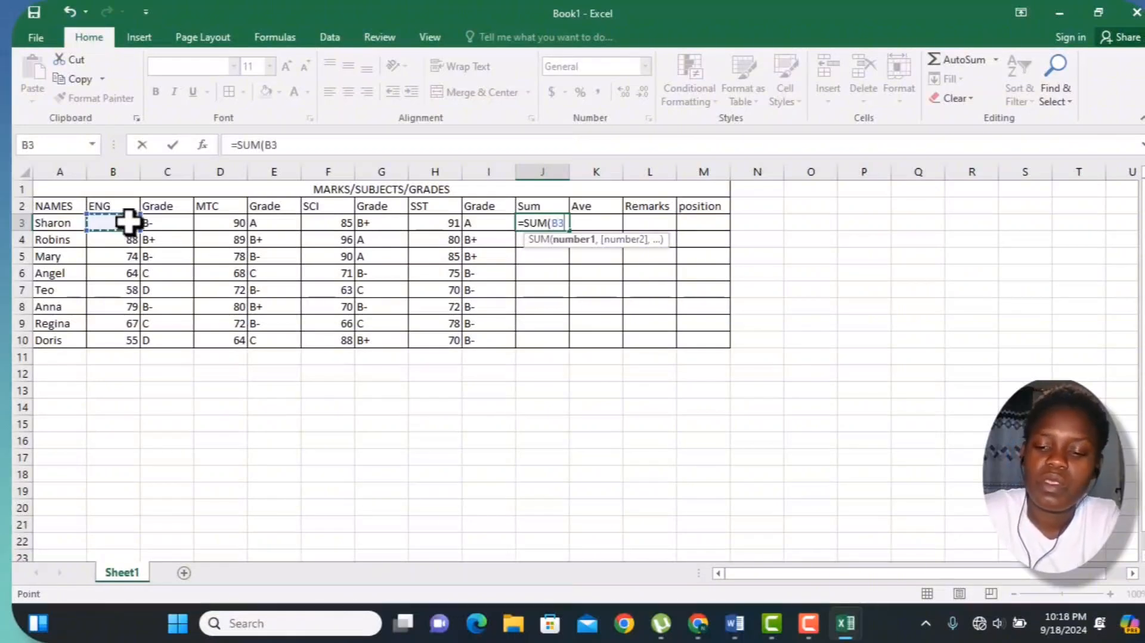
pyautogui.press('F8')
pyautogui.press('BackSpace')
pyautogui.press('BackSpace')
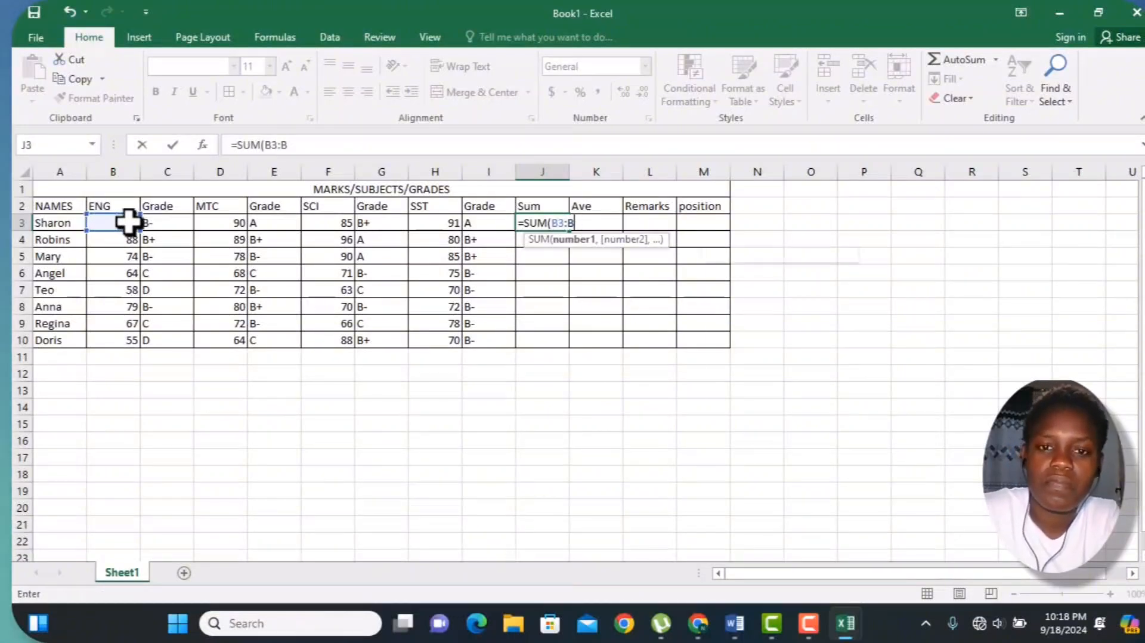
pyautogui.click(227, 222)
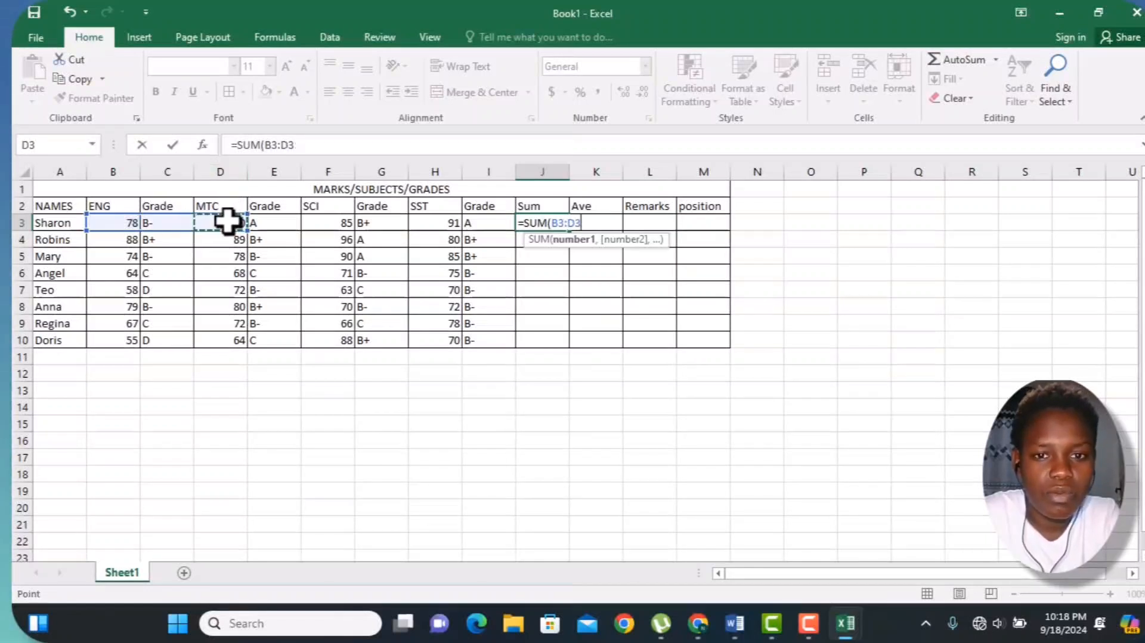
# Complete the Sum formula in J3 as =SUM(B3:D3:F3:H3) and fill it down to row 10.
pyautogui.press('F8')
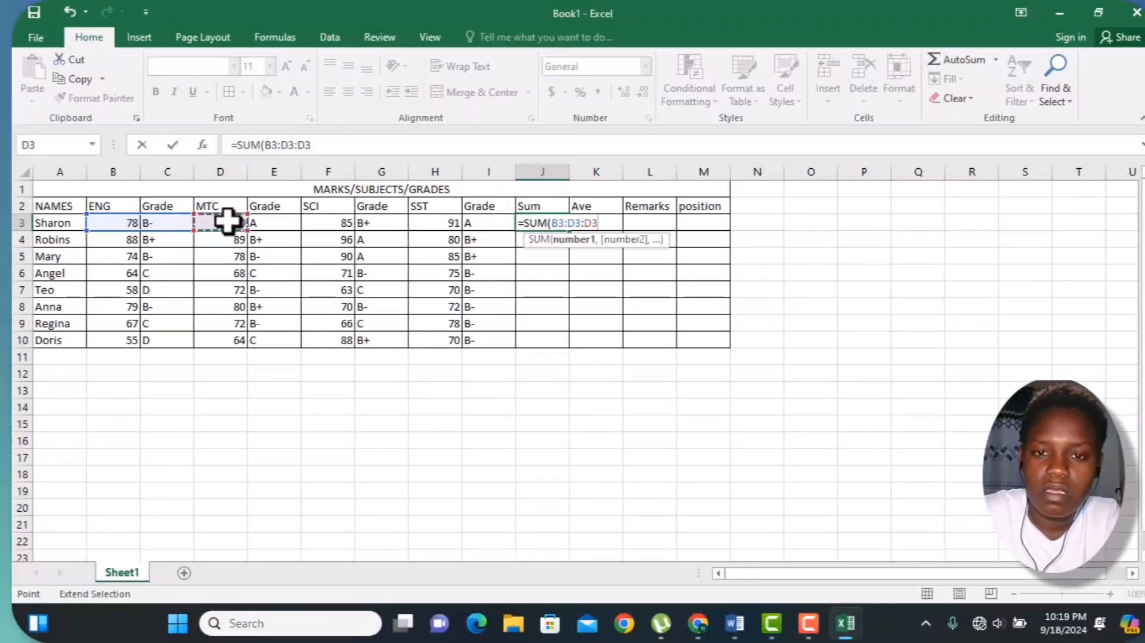
pyautogui.press('BackSpace')
pyautogui.press('BackSpace')
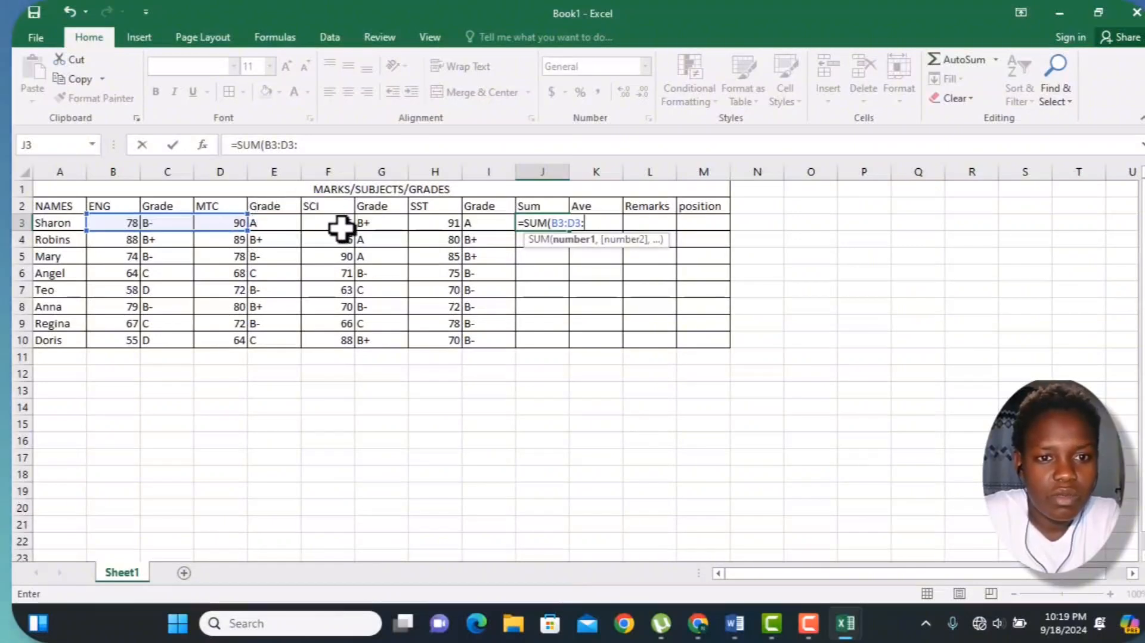
pyautogui.write('F3')
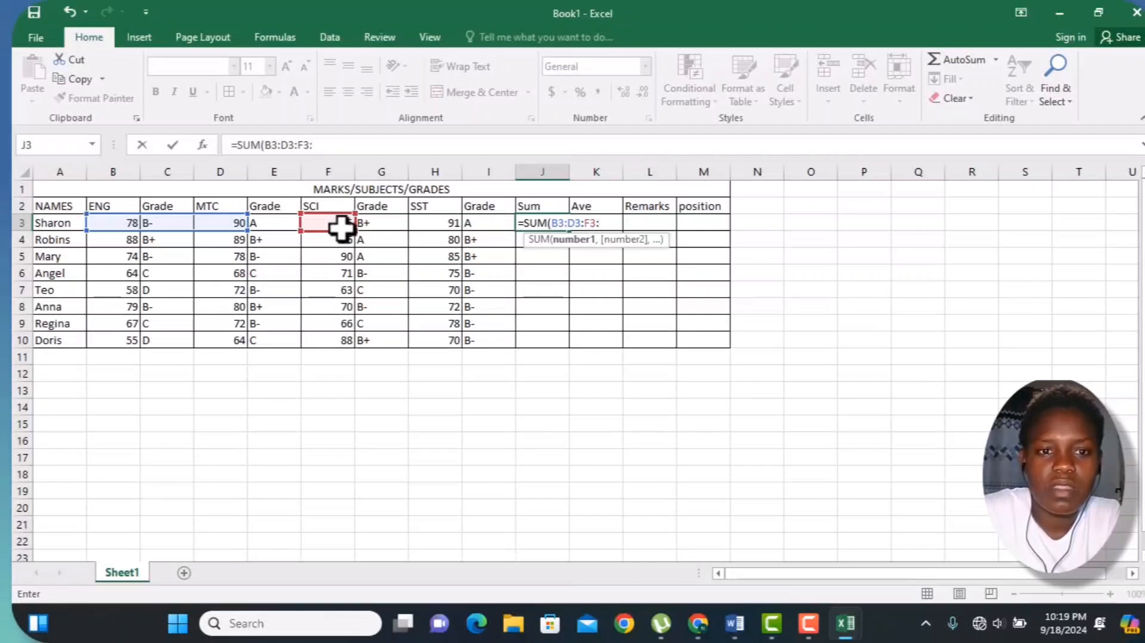
pyautogui.write(':')
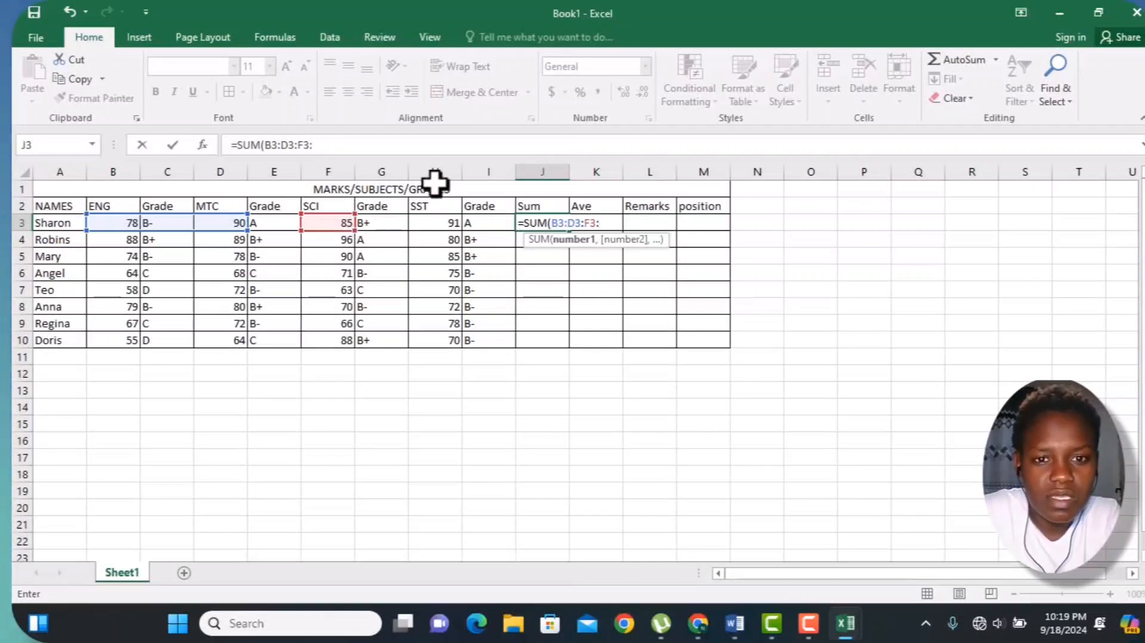
pyautogui.click(433, 223)
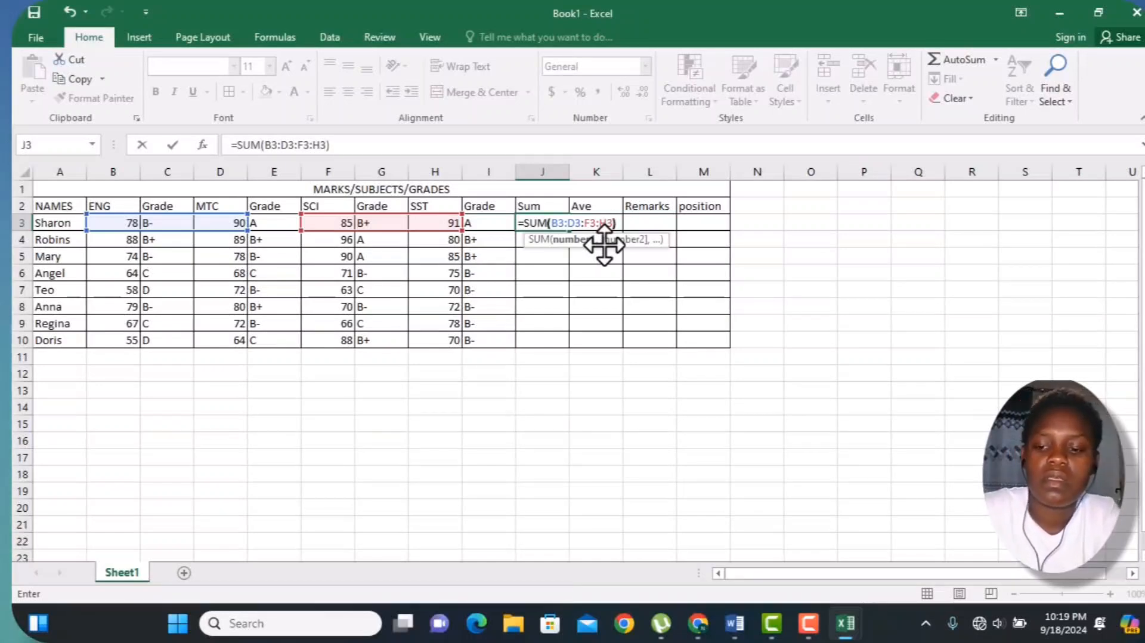
pyautogui.press('Return')
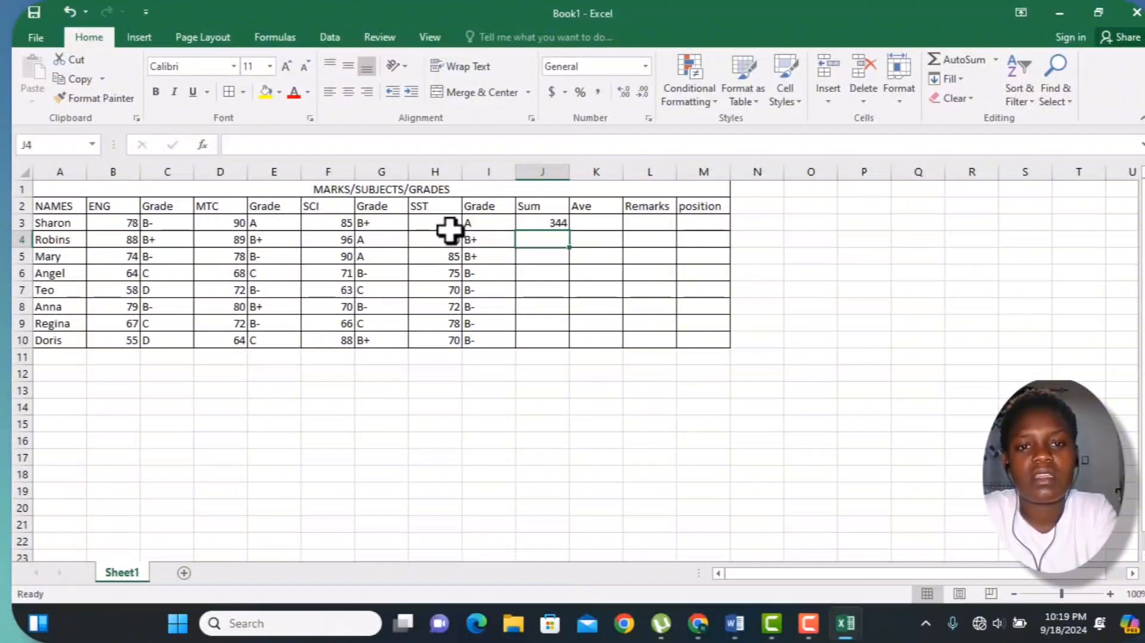
pyautogui.click(551, 225)
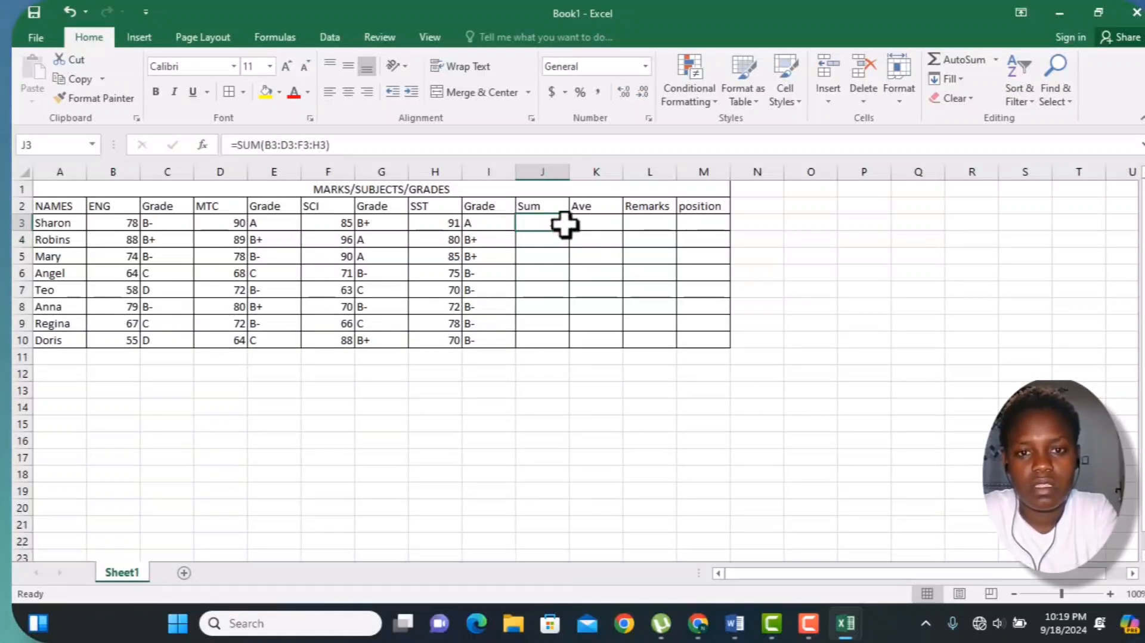
pyautogui.moveTo(572, 231); pyautogui.dragTo(577, 344)
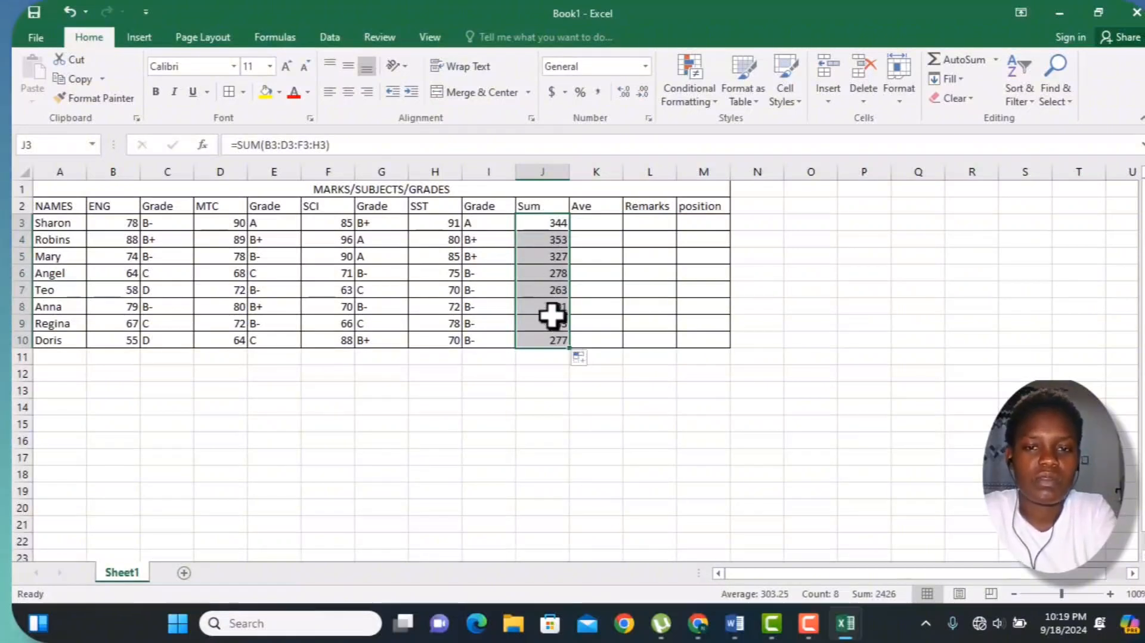
# Enter =AVERAGE(J3/4) in the Ave cell K3 and fill it down to row 10.
pyautogui.click(600, 226)
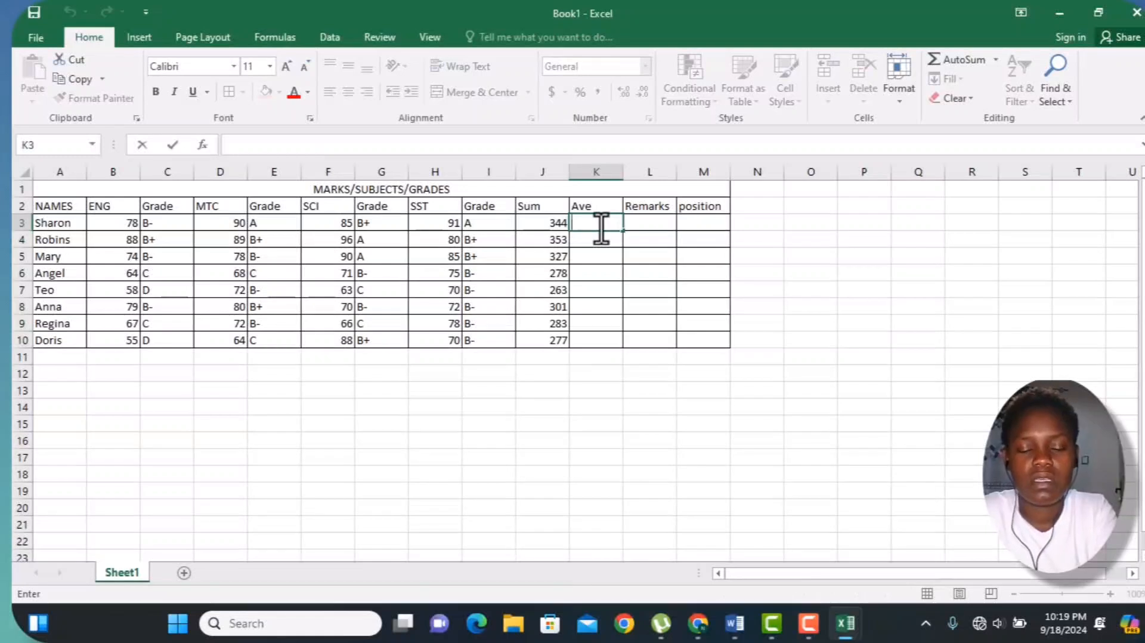
pyautogui.write('=')
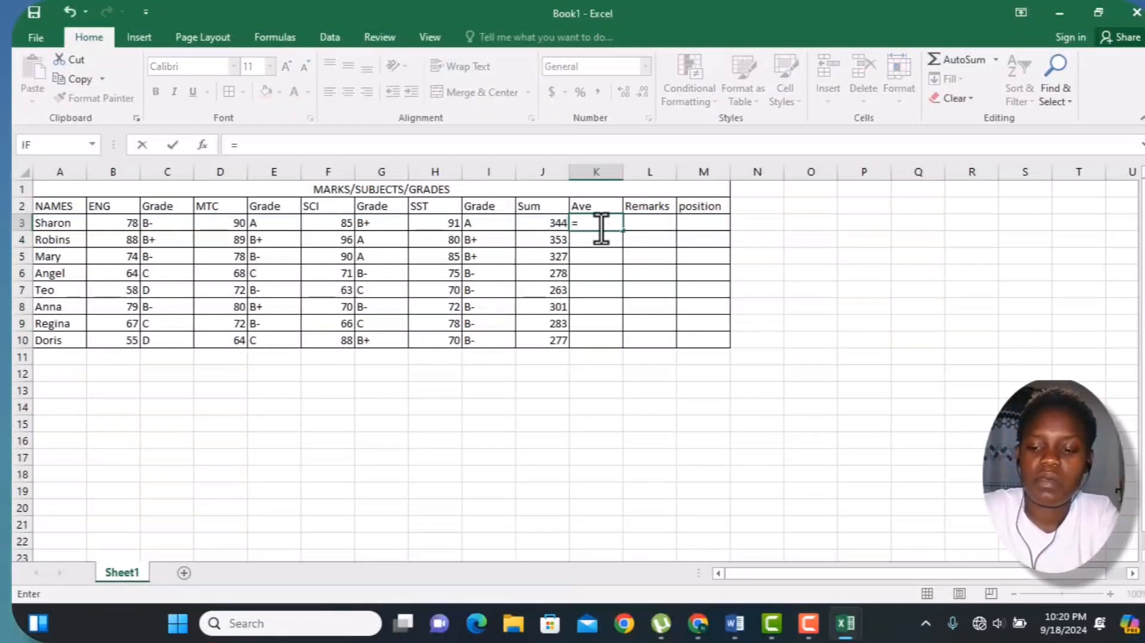
pyautogui.write('AVERAGE')
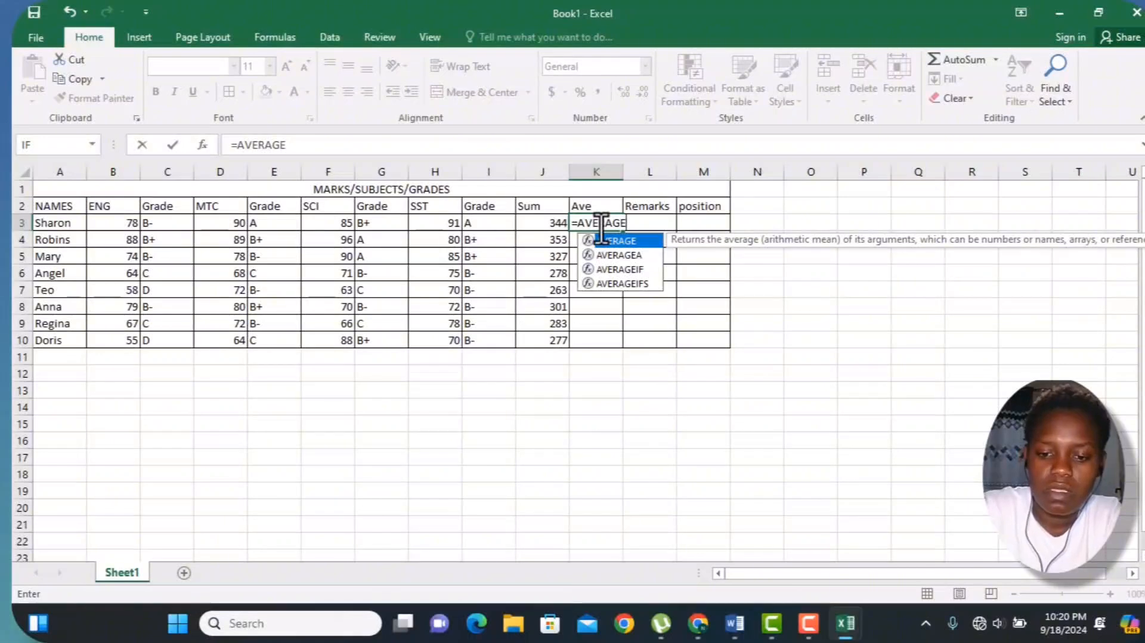
pyautogui.write('(')
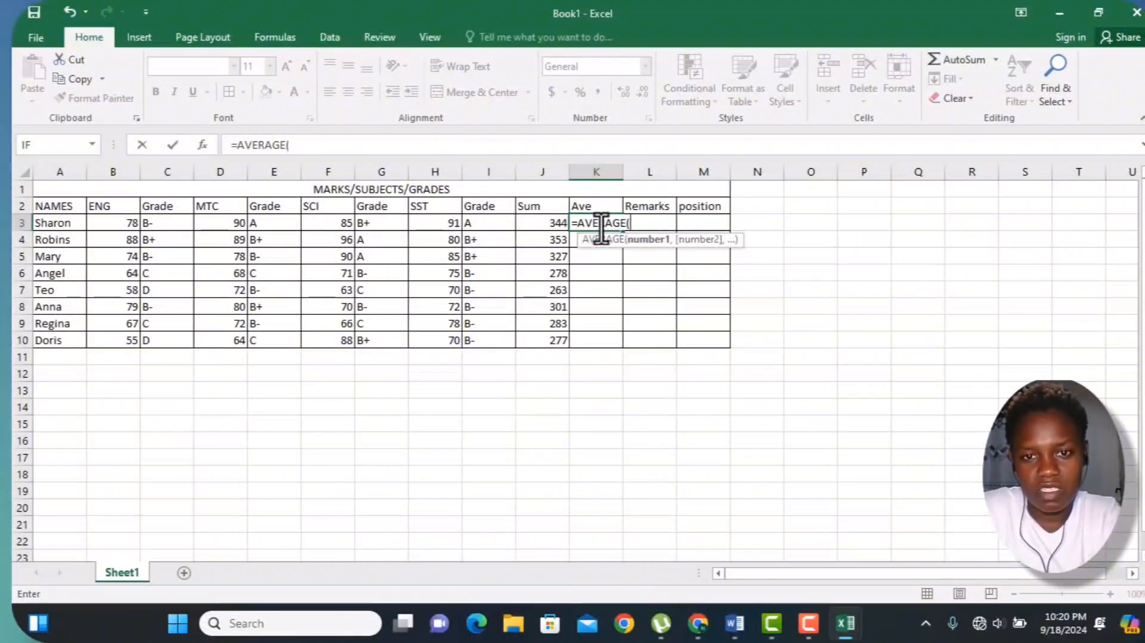
pyautogui.click(551, 223)
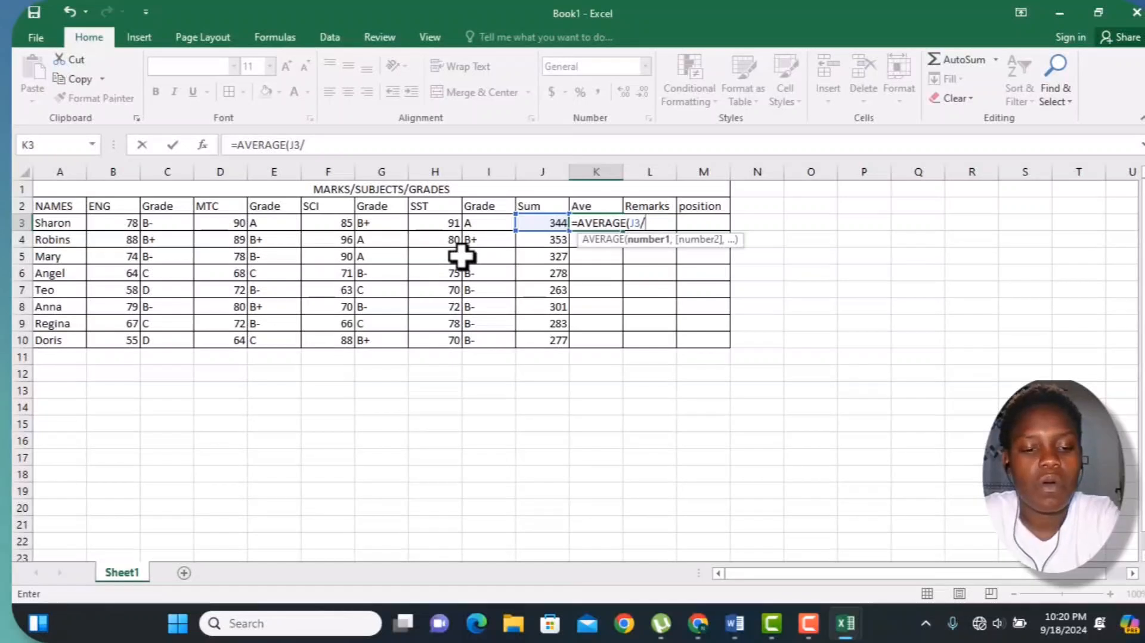
pyautogui.write('4')
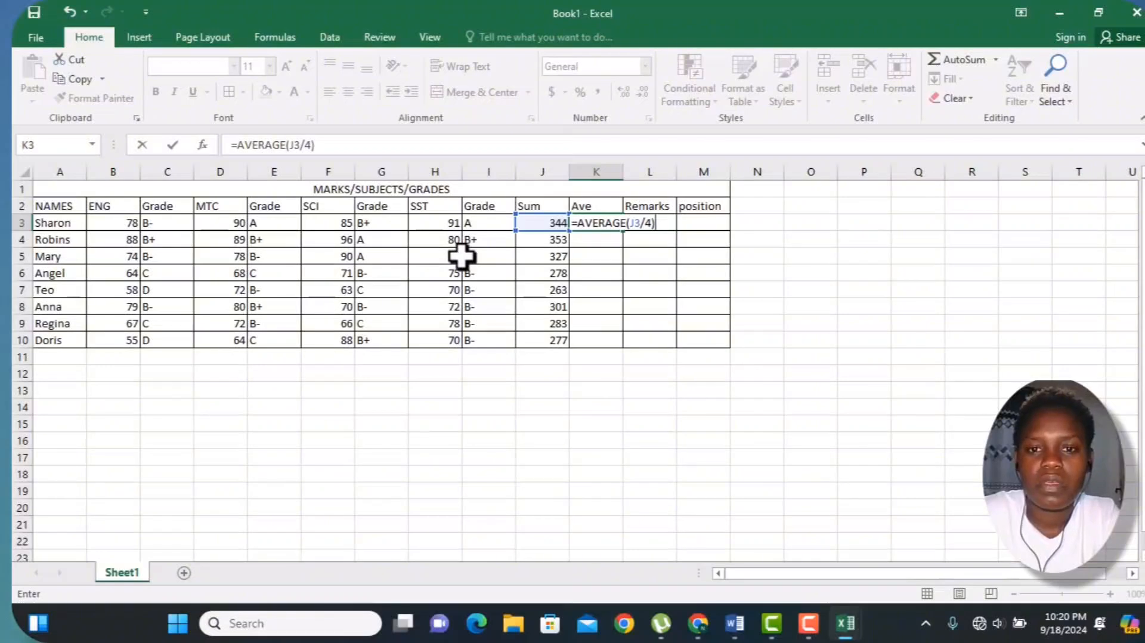
pyautogui.press('Return')
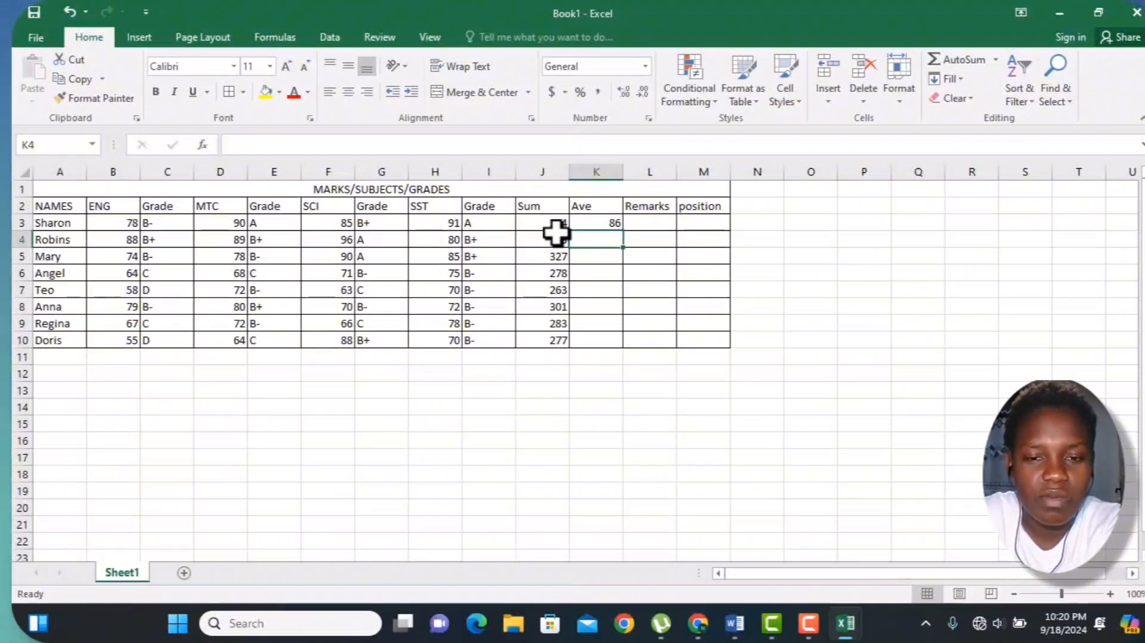
pyautogui.click(621, 229)
pyautogui.moveTo(622, 231); pyautogui.dragTo(619, 342)
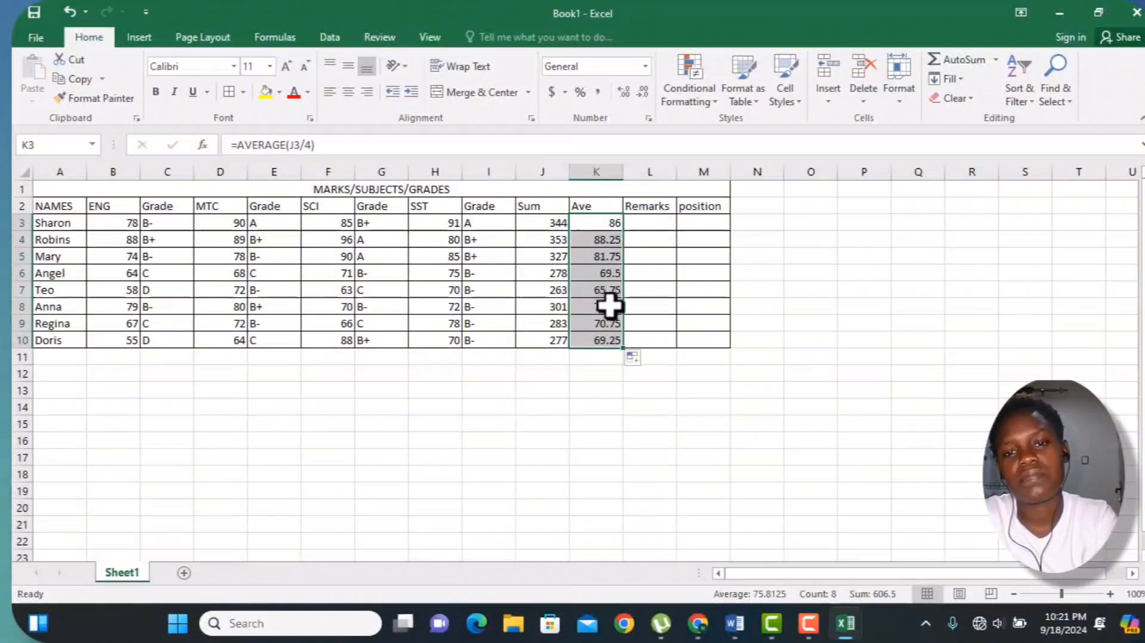
# Begin an IF formula in the Remarks cell L3 that returns "PASS" when K3>=50.
pyautogui.doubleClick(646, 222)
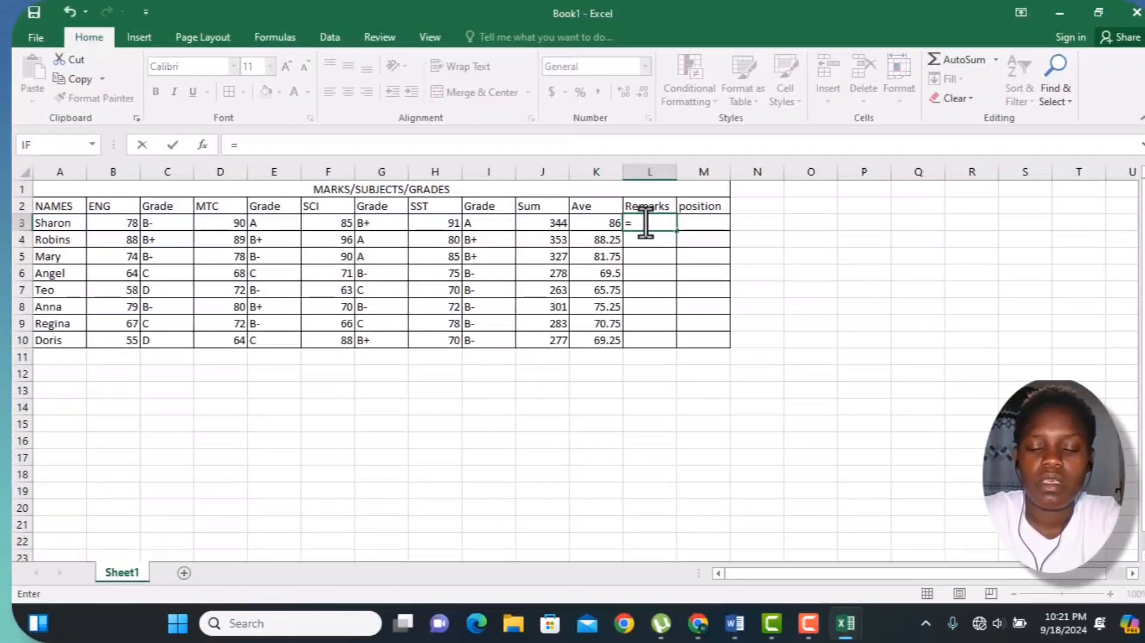
pyautogui.write('=IF')
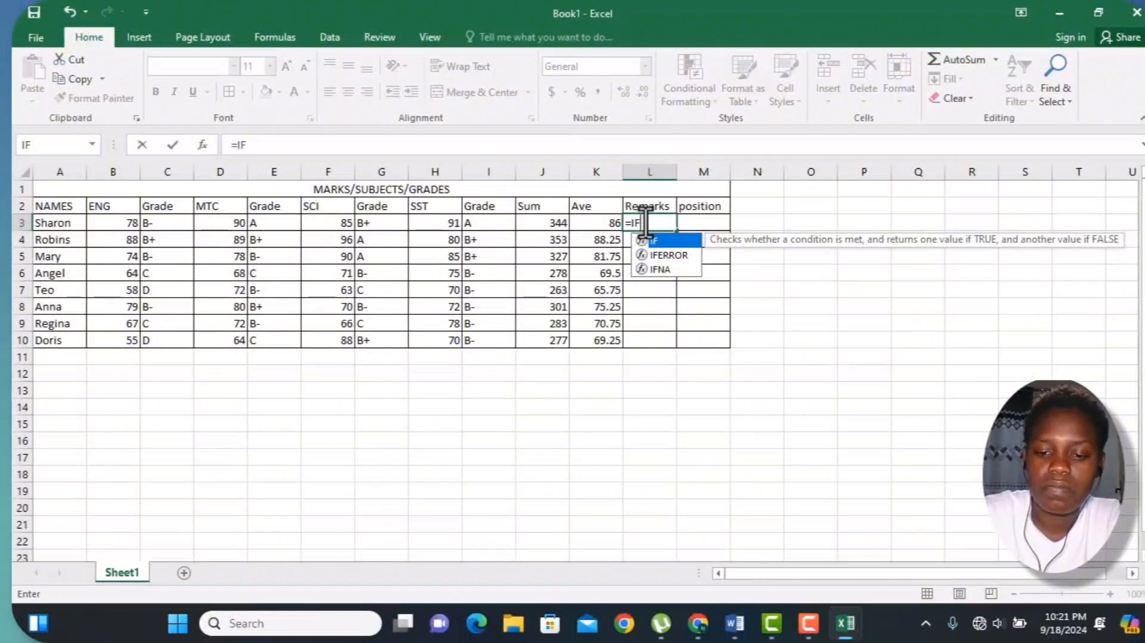
pyautogui.write('(')
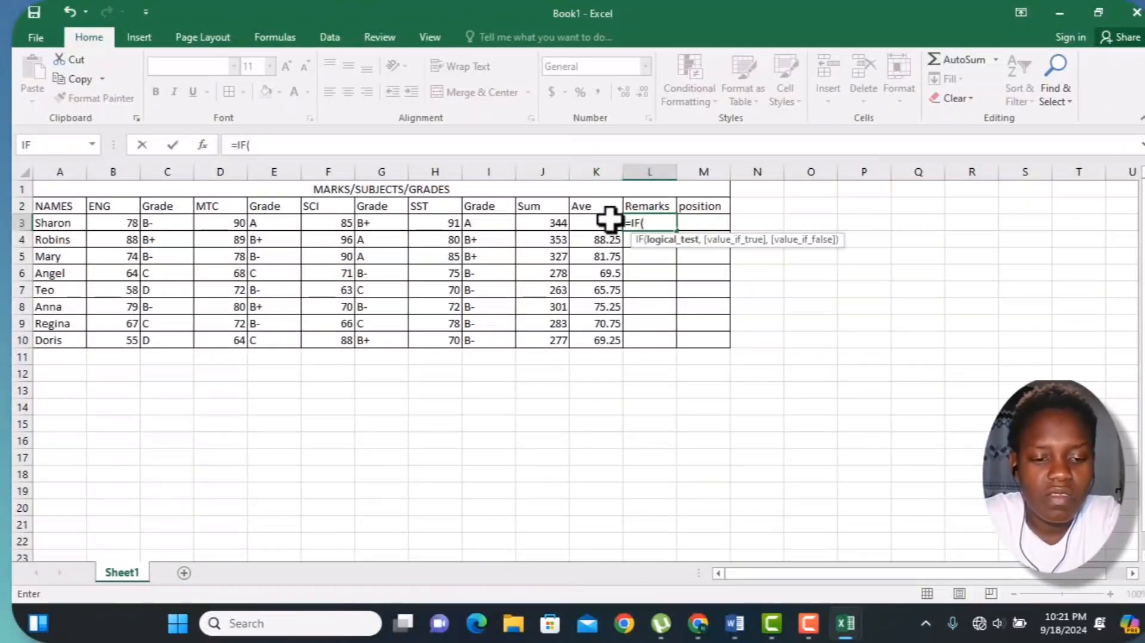
pyautogui.write('K3')
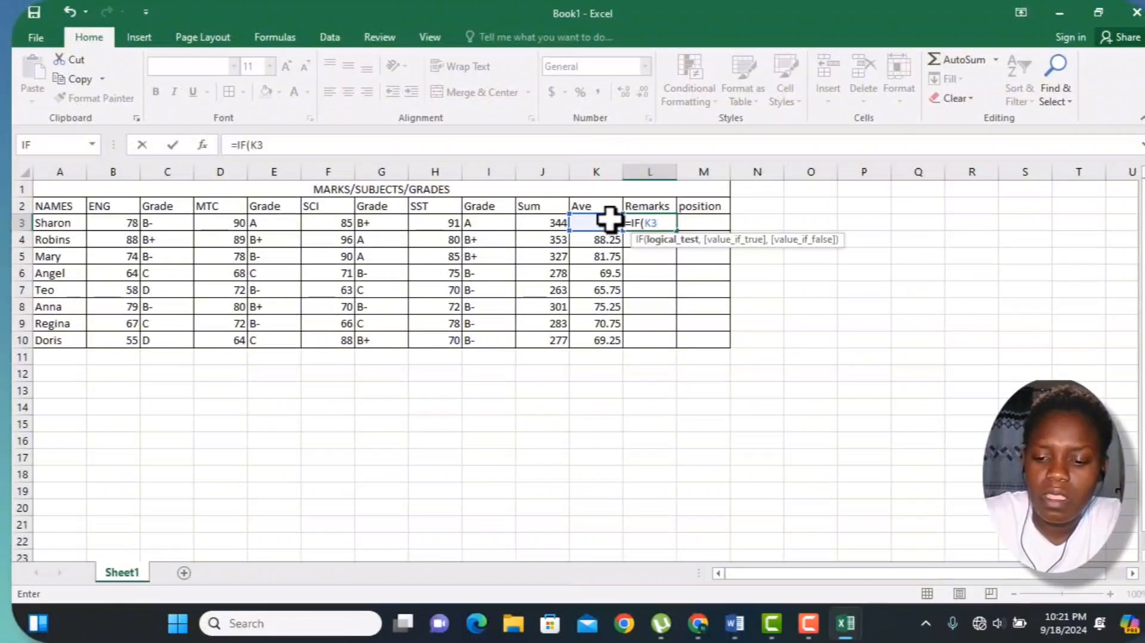
pyautogui.write('>')
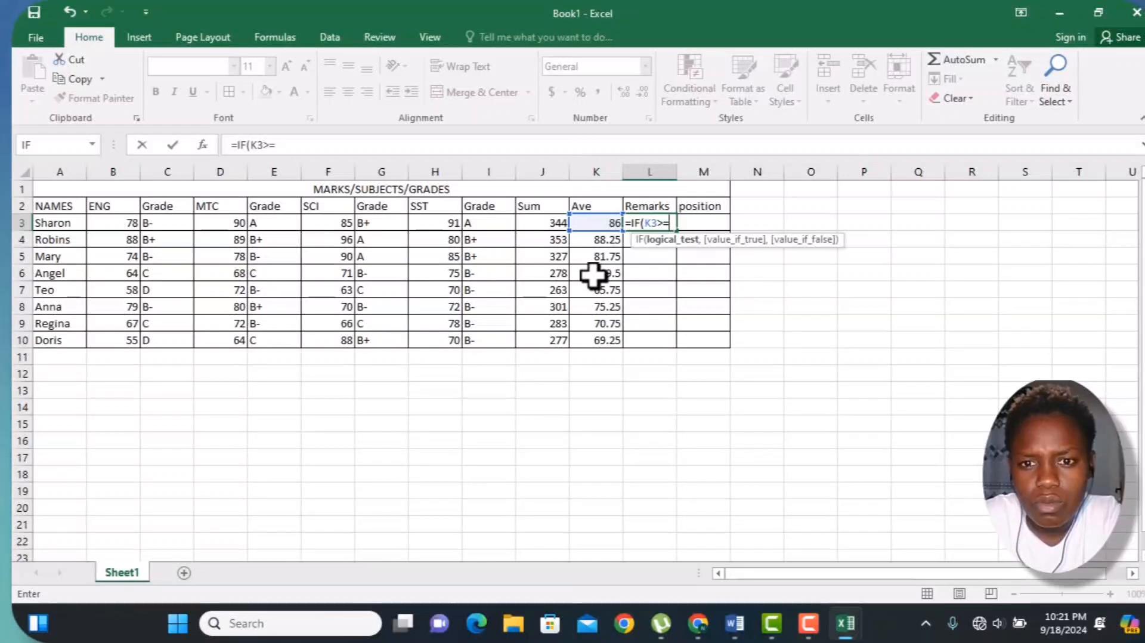
pyautogui.write('=50')
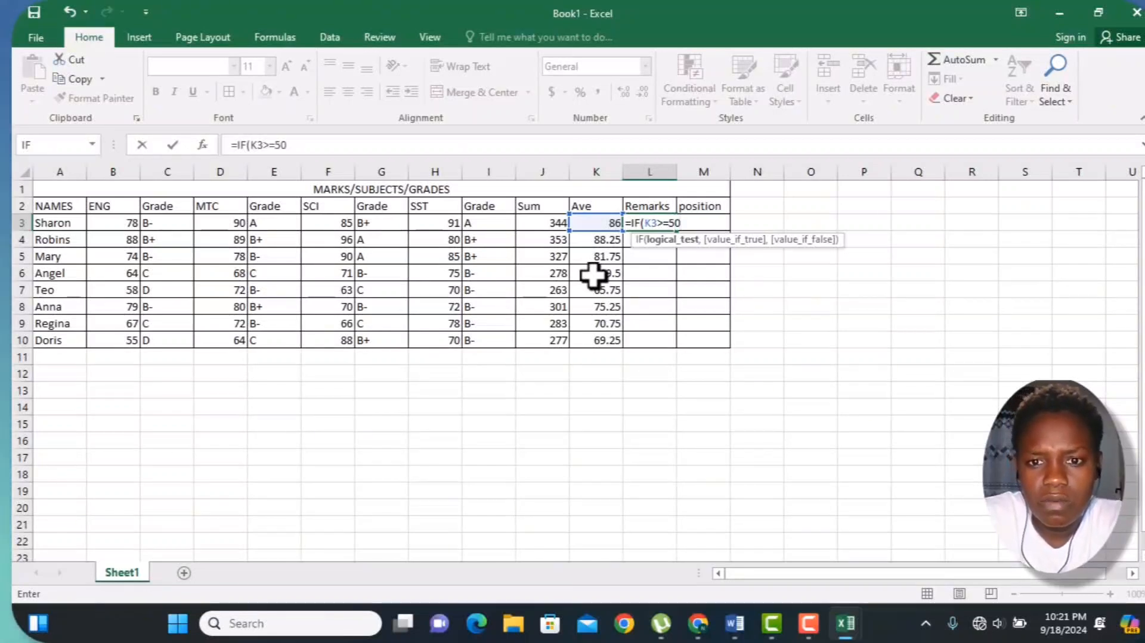
pyautogui.write(',')
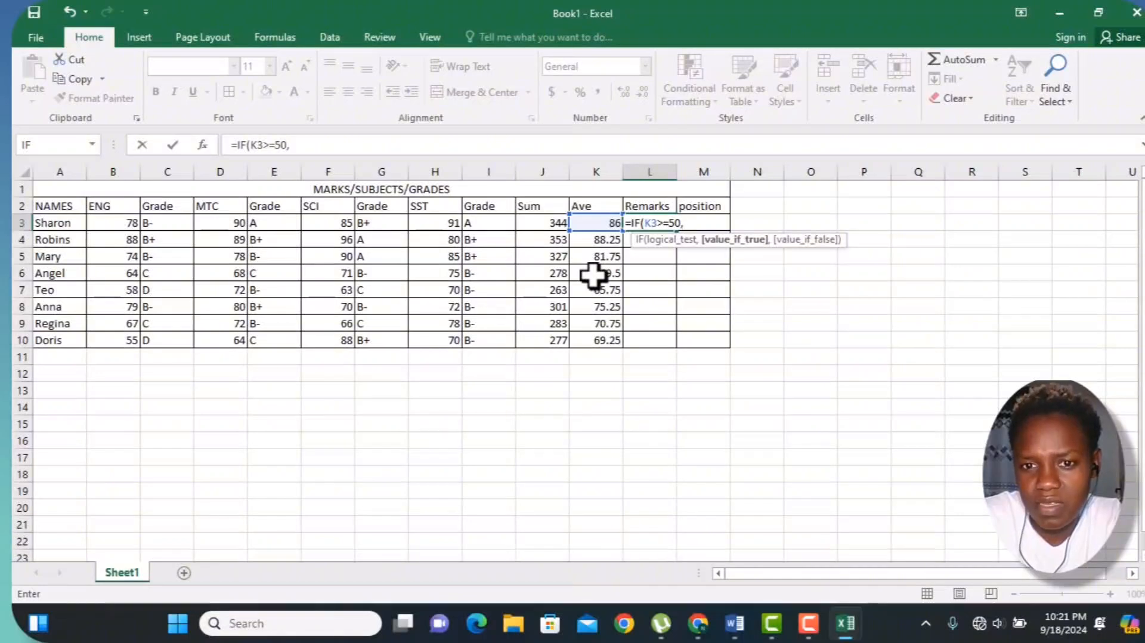
pyautogui.write('"')
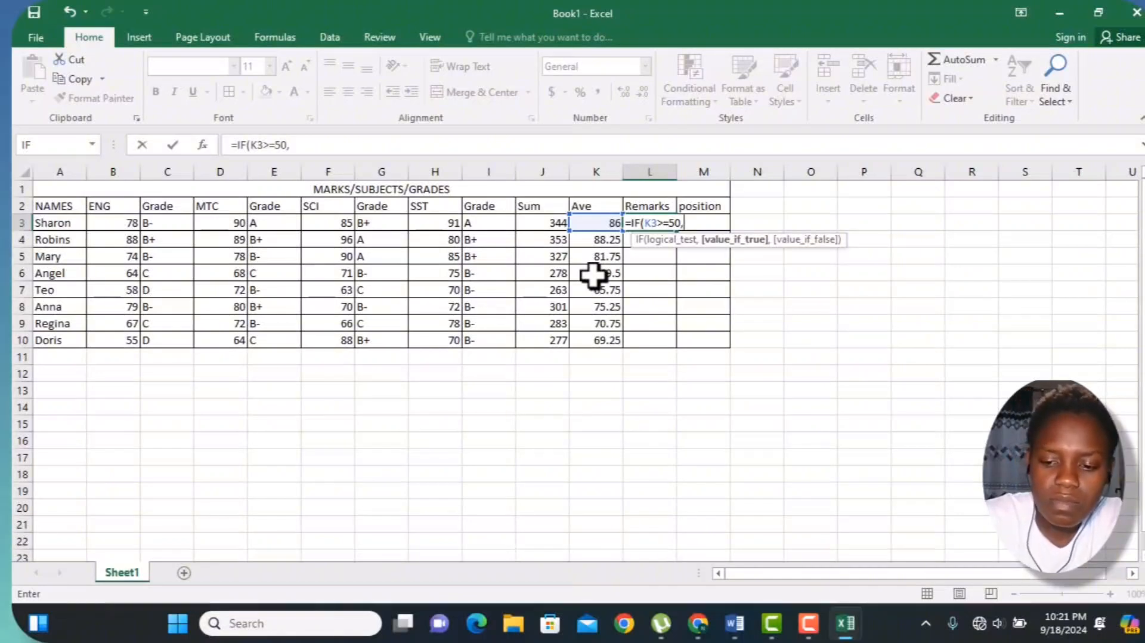
pyautogui.write('PAS')
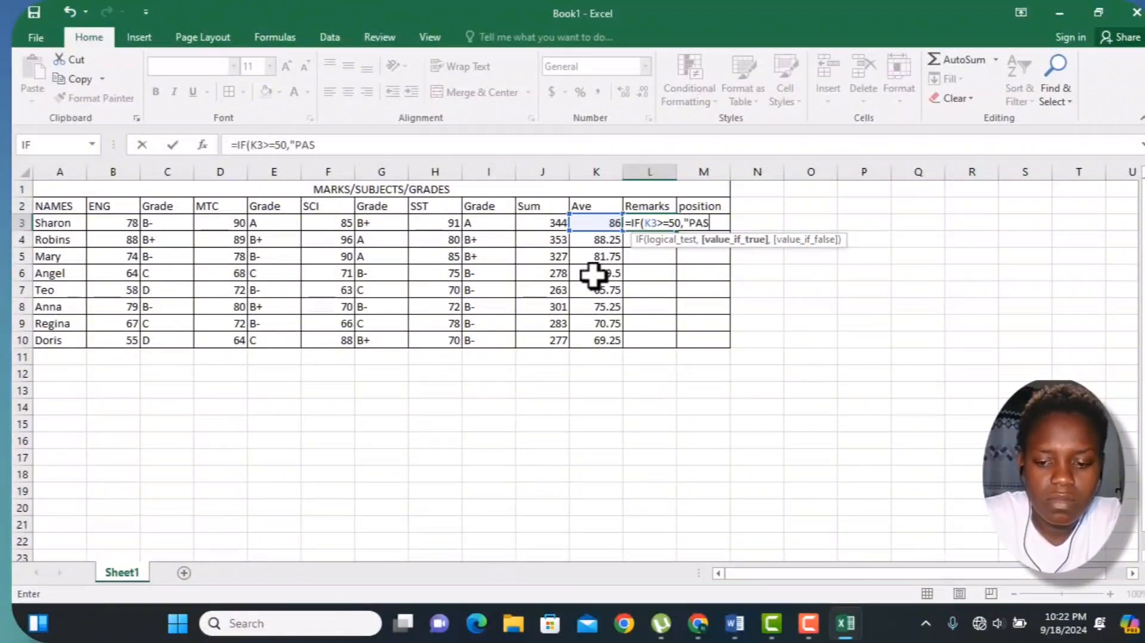
pyautogui.write('S",')
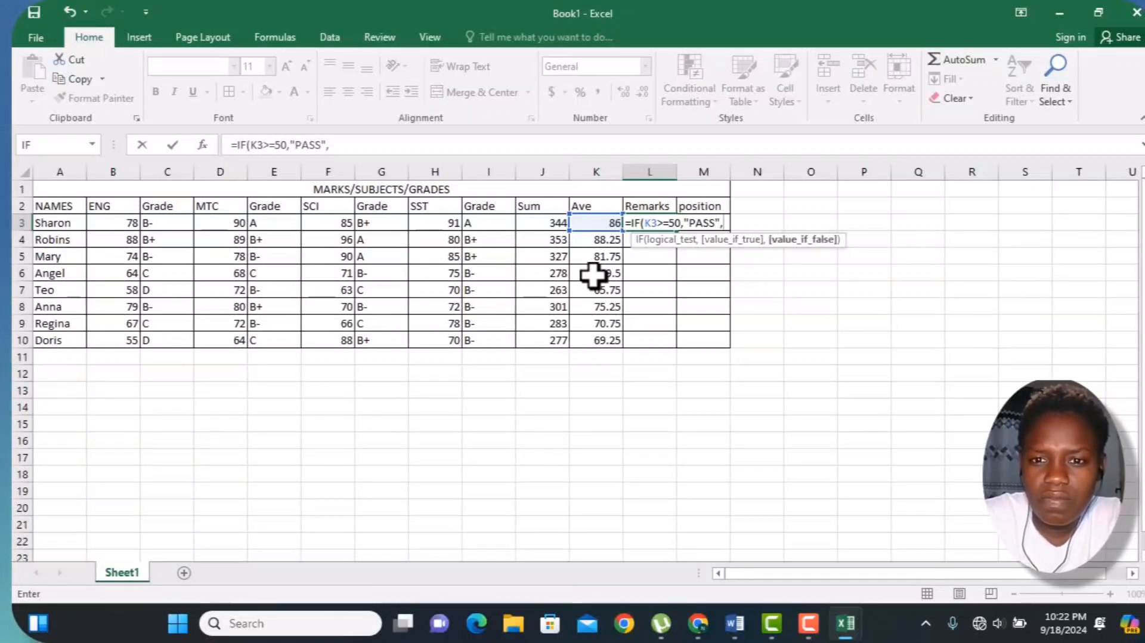
# Complete the Remarks formula in L3 with the nested IF(K3<50,"FAIL") and fill it down to row 10.
pyautogui.write('IF(')
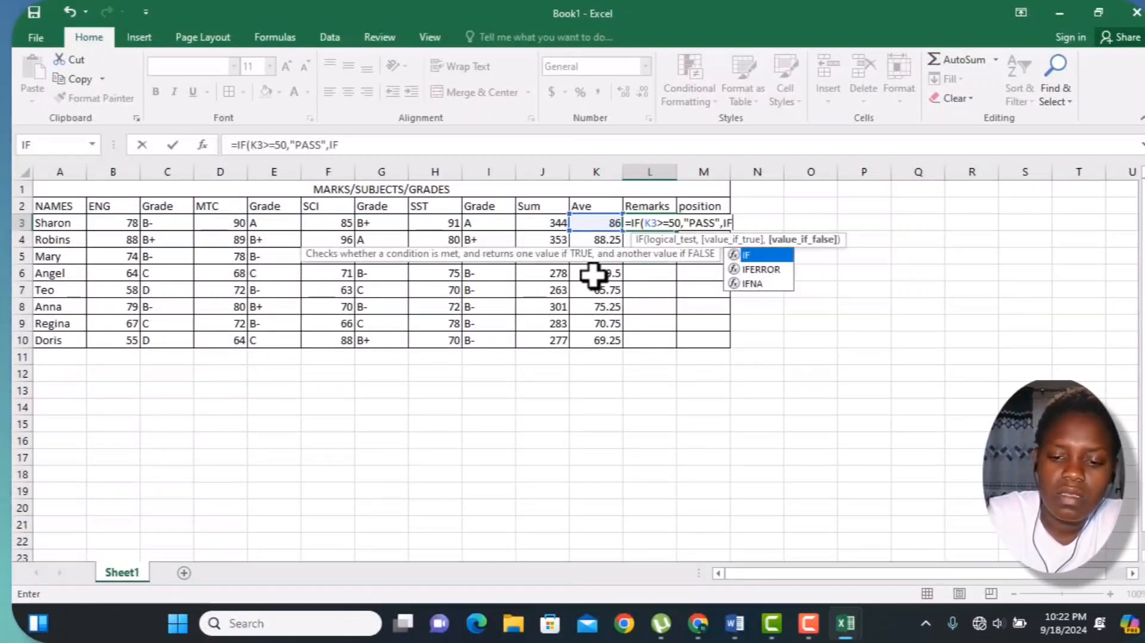
pyautogui.write('K3')
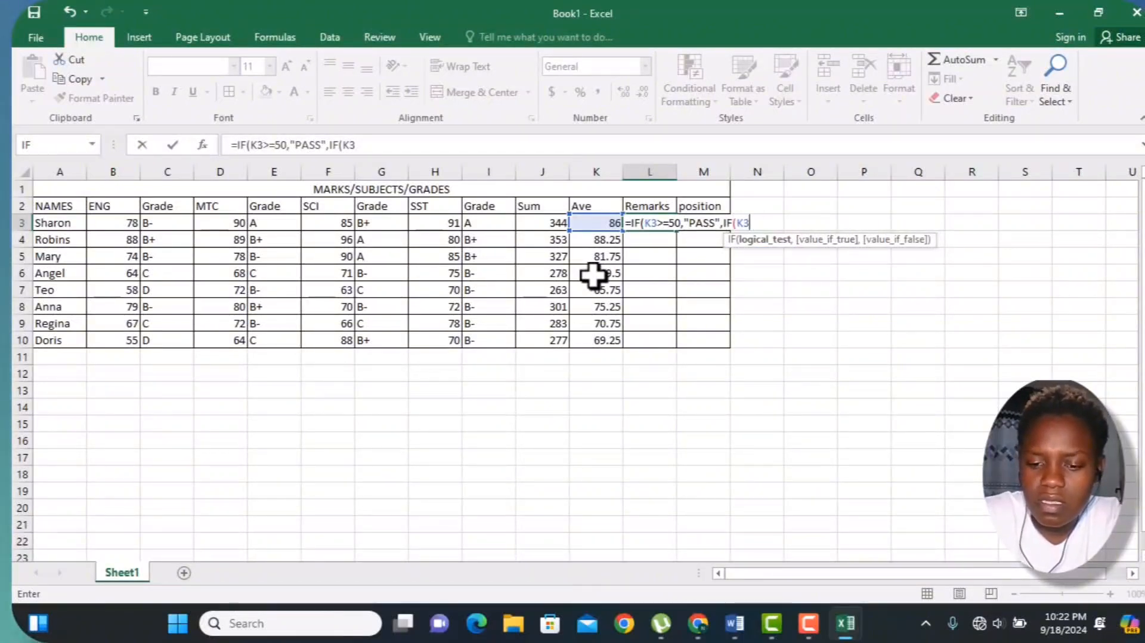
pyautogui.write('<50,"FAIL')
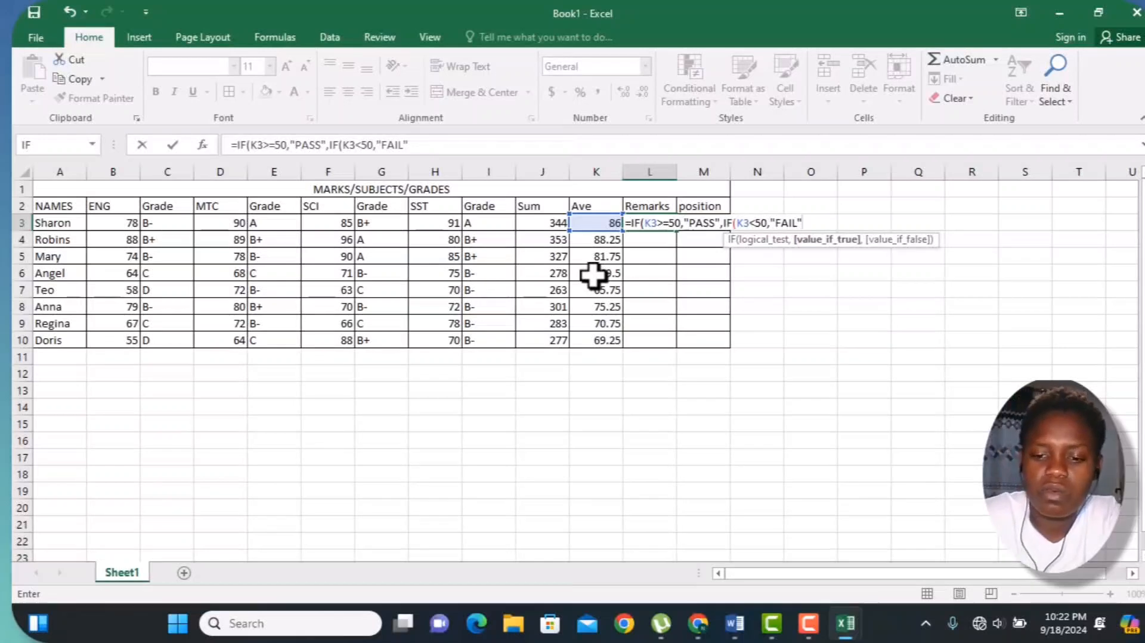
pyautogui.write('))')
pyautogui.press('Return')
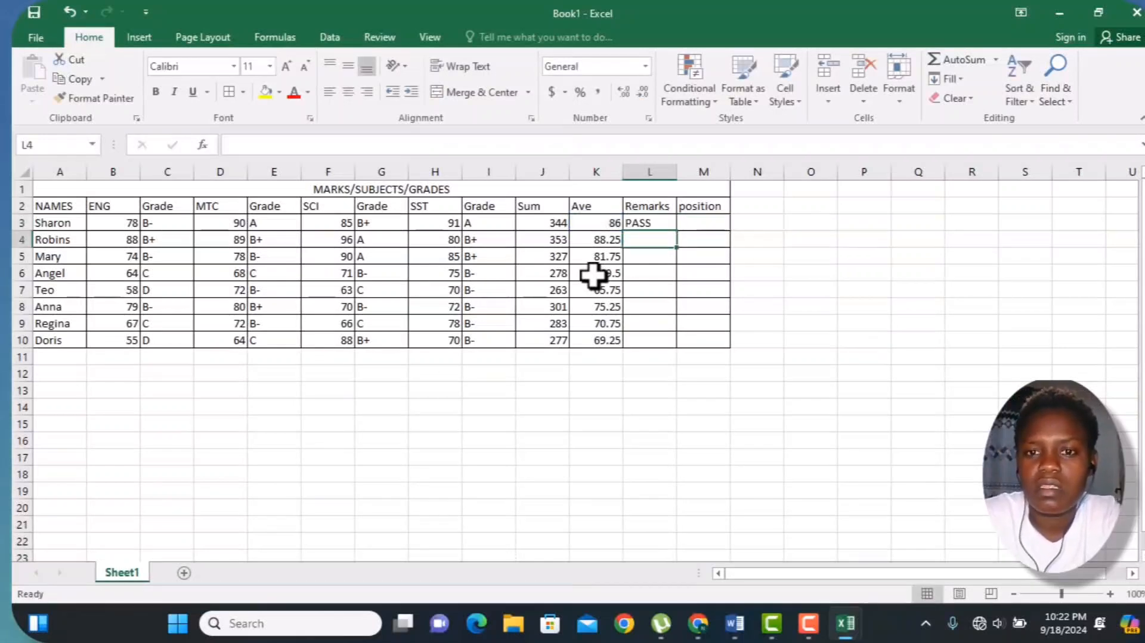
pyautogui.click(662, 223)
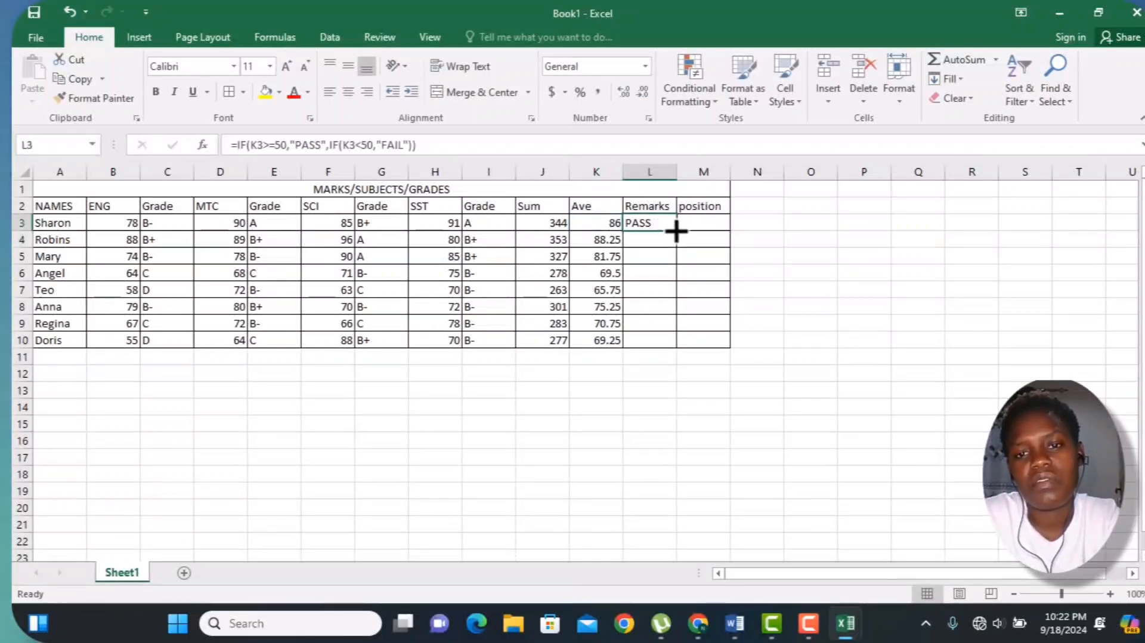
pyautogui.moveTo(678, 230); pyautogui.dragTo(664, 348)
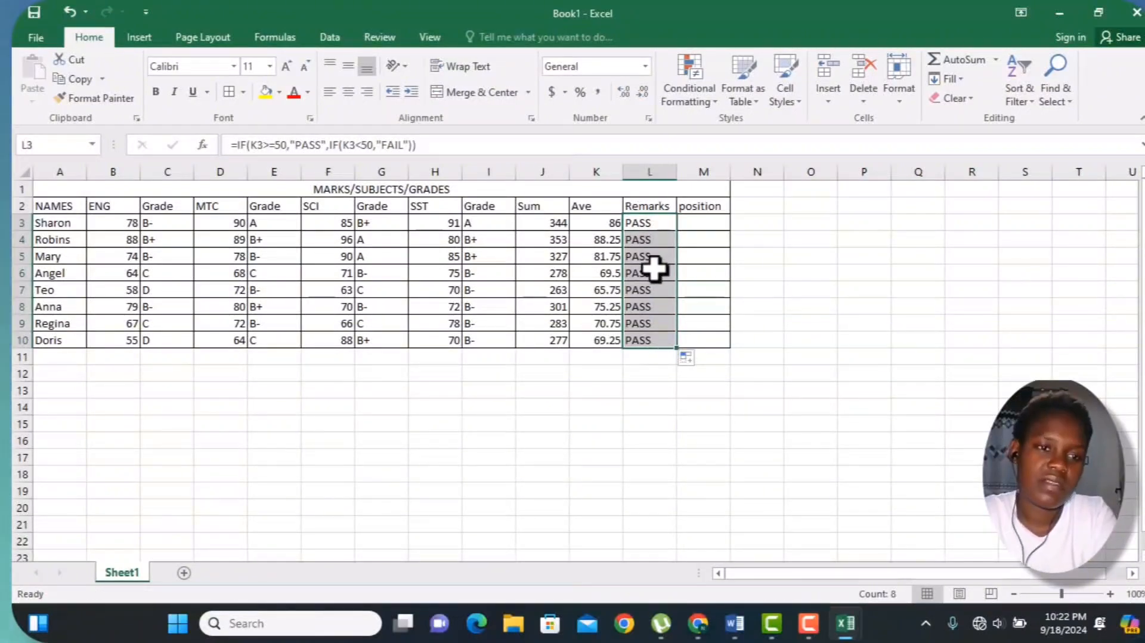
# Add a new student in row 11 with the student's name and marks ENG 50, MTC 30, SCI 41 and SST 20.
pyautogui.click(71, 356)
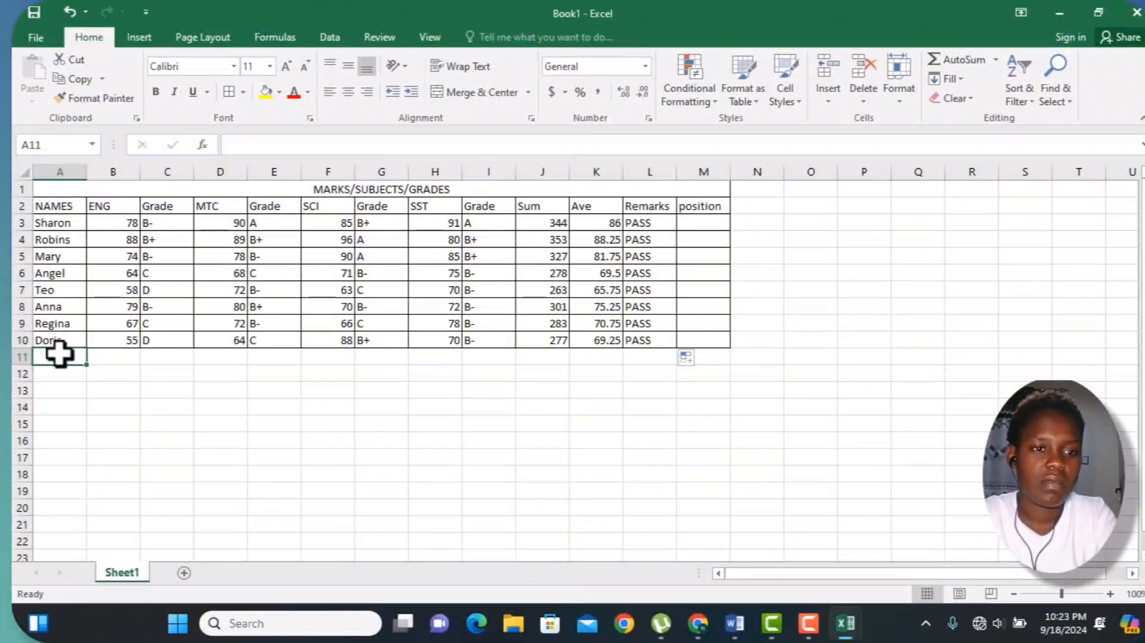
pyautogui.write('KIE')
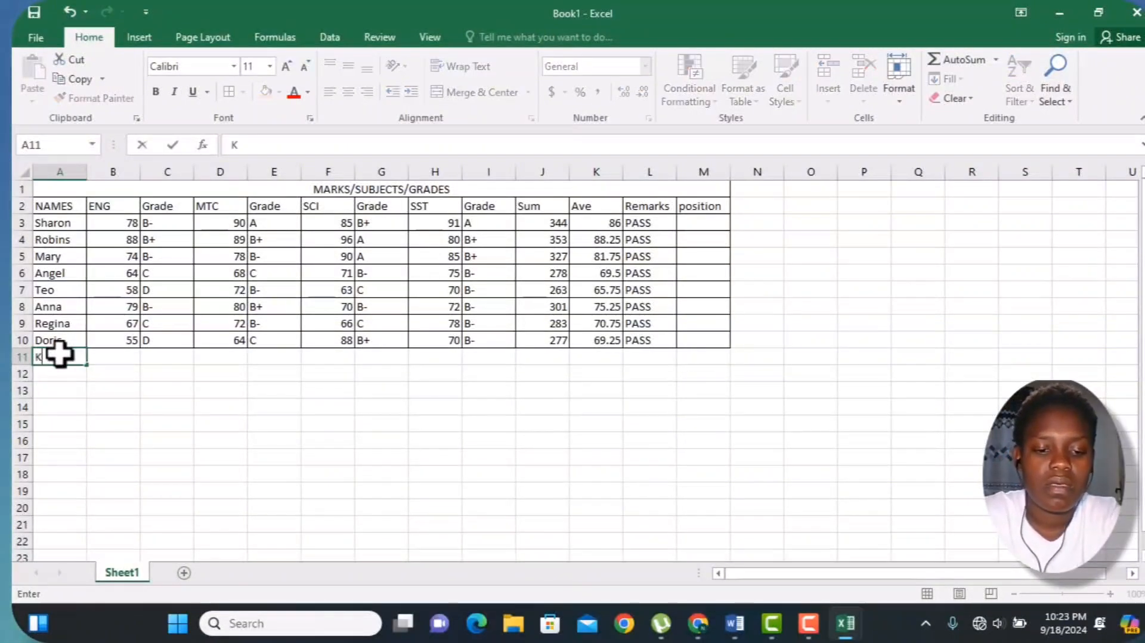
pyautogui.click(104, 355)
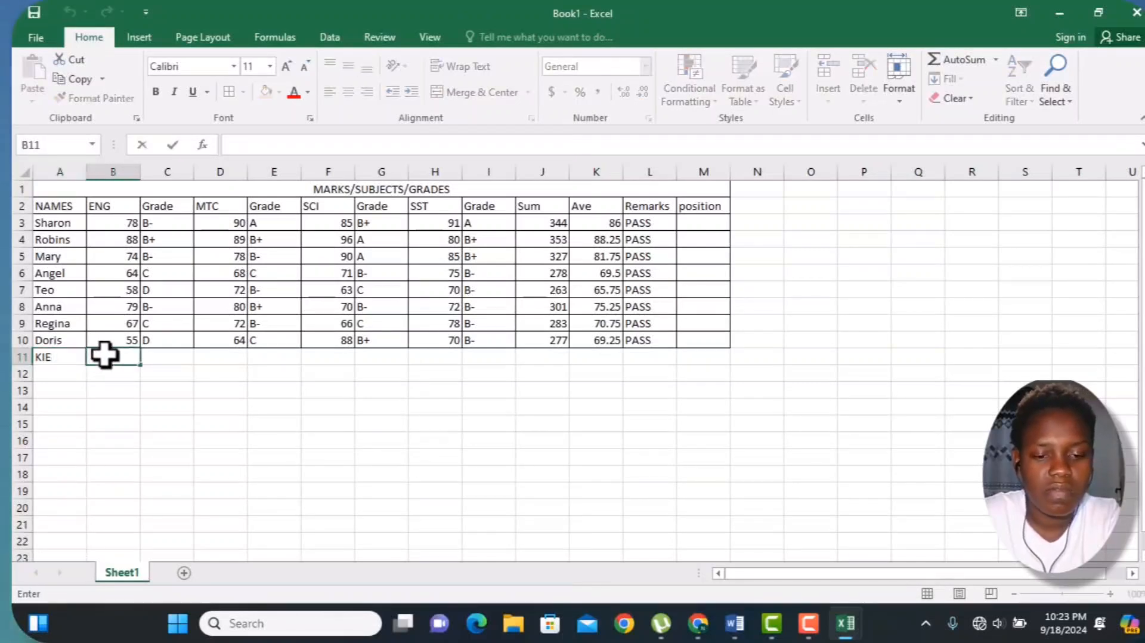
pyautogui.write('50')
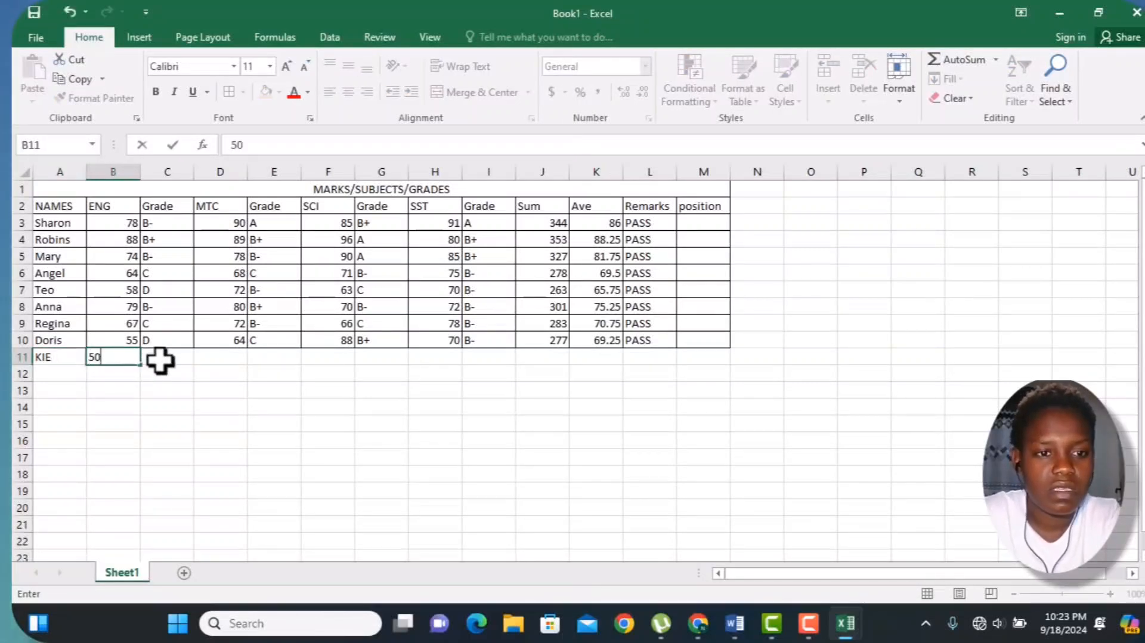
pyautogui.click(220, 356)
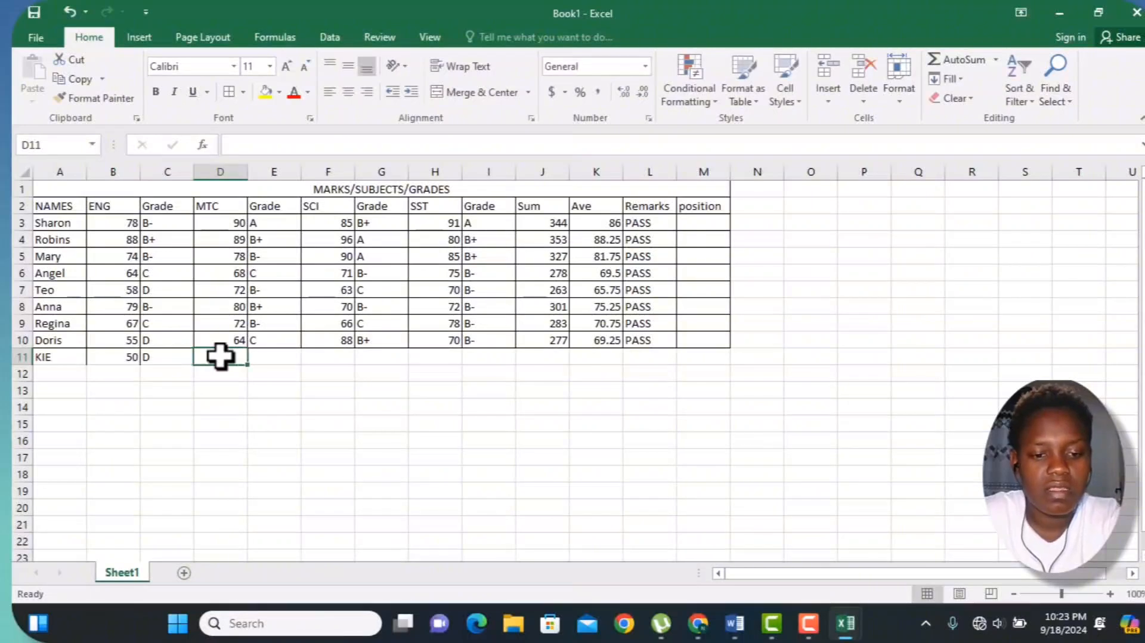
pyautogui.write('30')
pyautogui.click(325, 356)
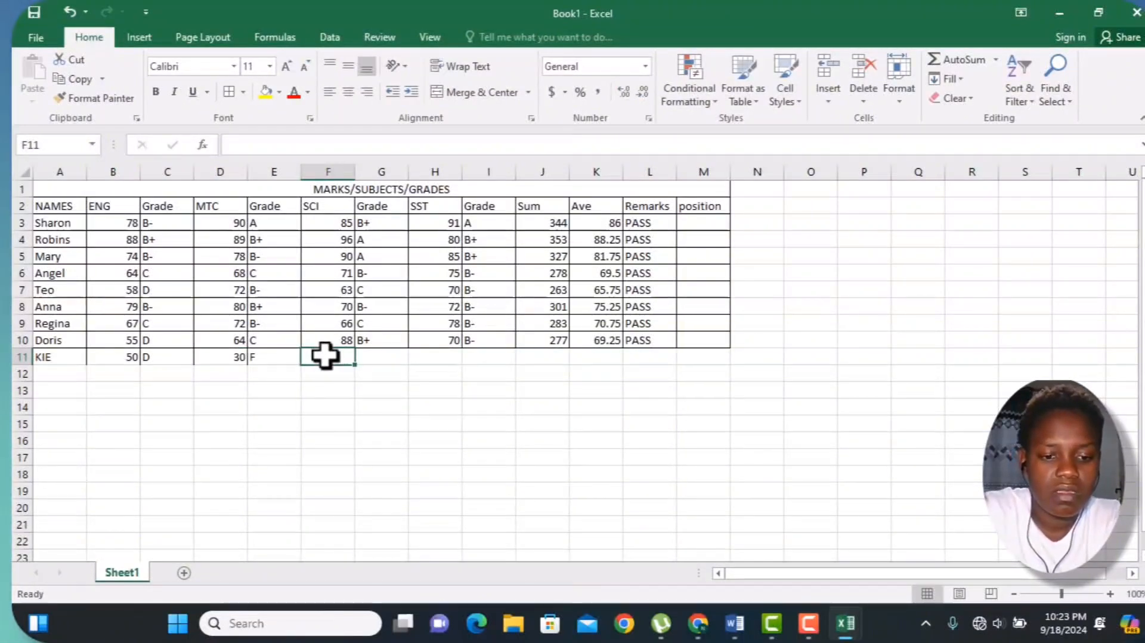
pyautogui.write('41')
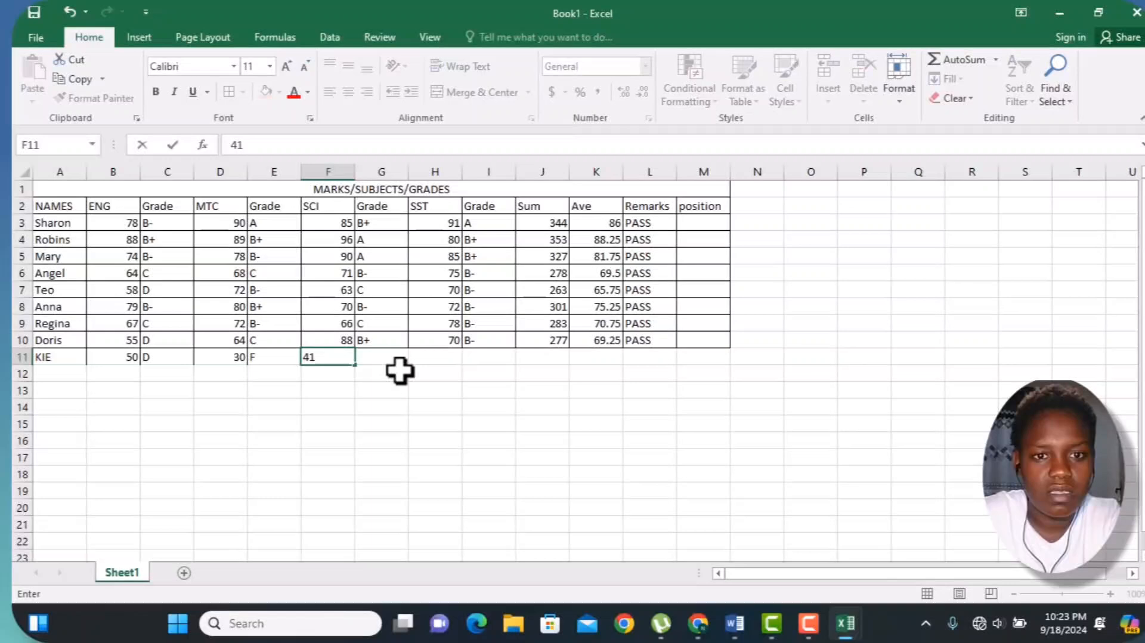
pyautogui.click(434, 357)
pyautogui.write('20')
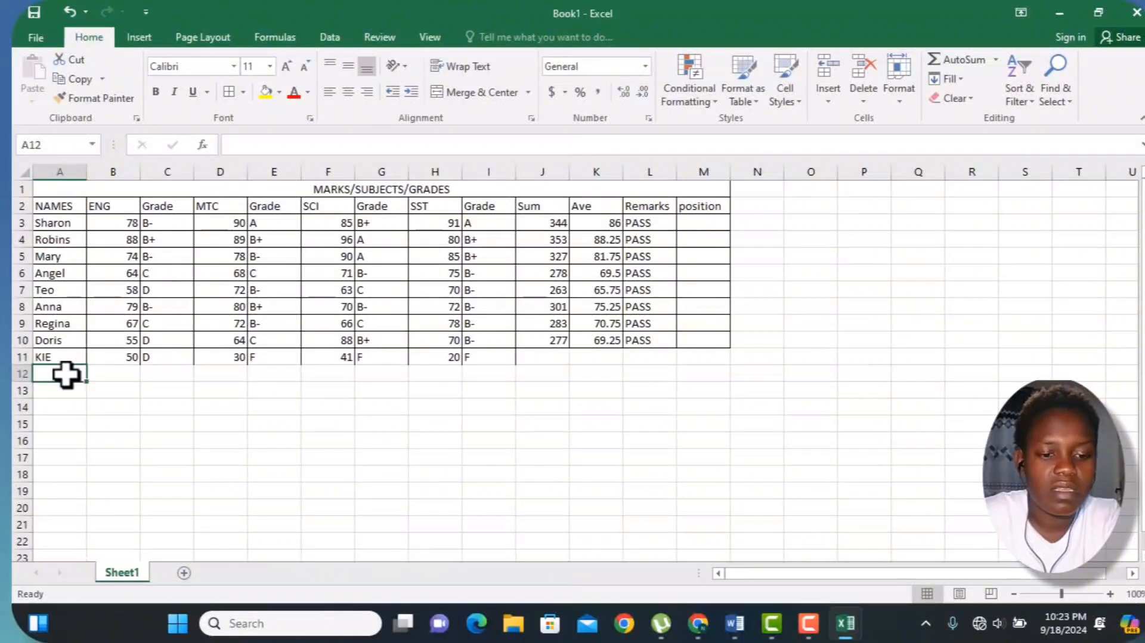
# Add another student in row 12 with the student's name and marks ENG 43, MTC 23, SCI 45 and SST 30.
pyautogui.write('A')
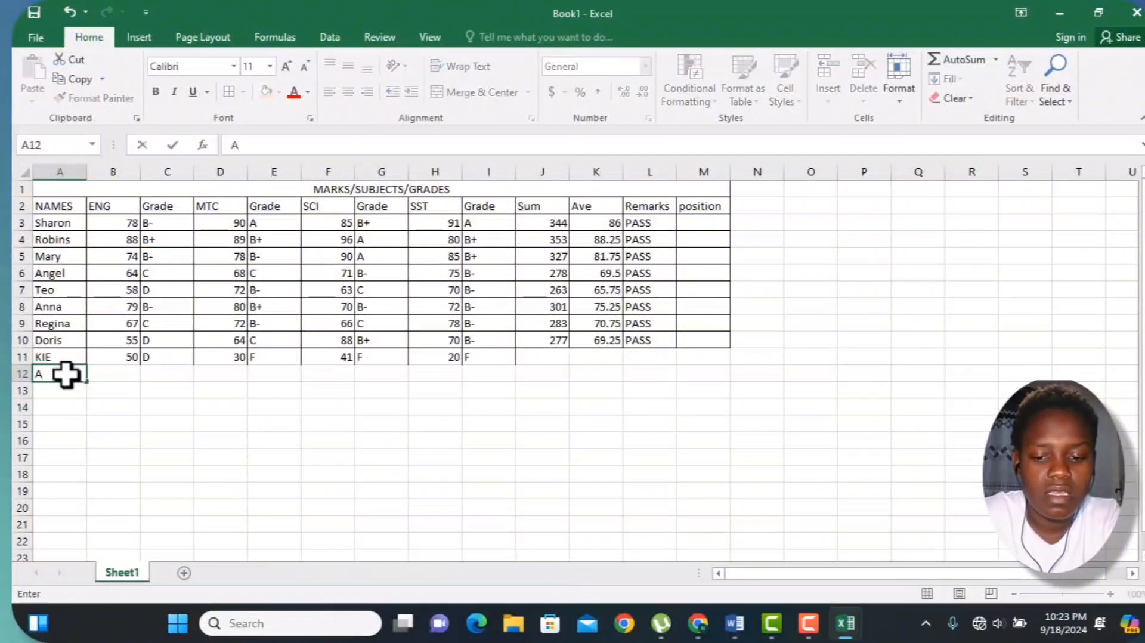
pyautogui.write('SYT')
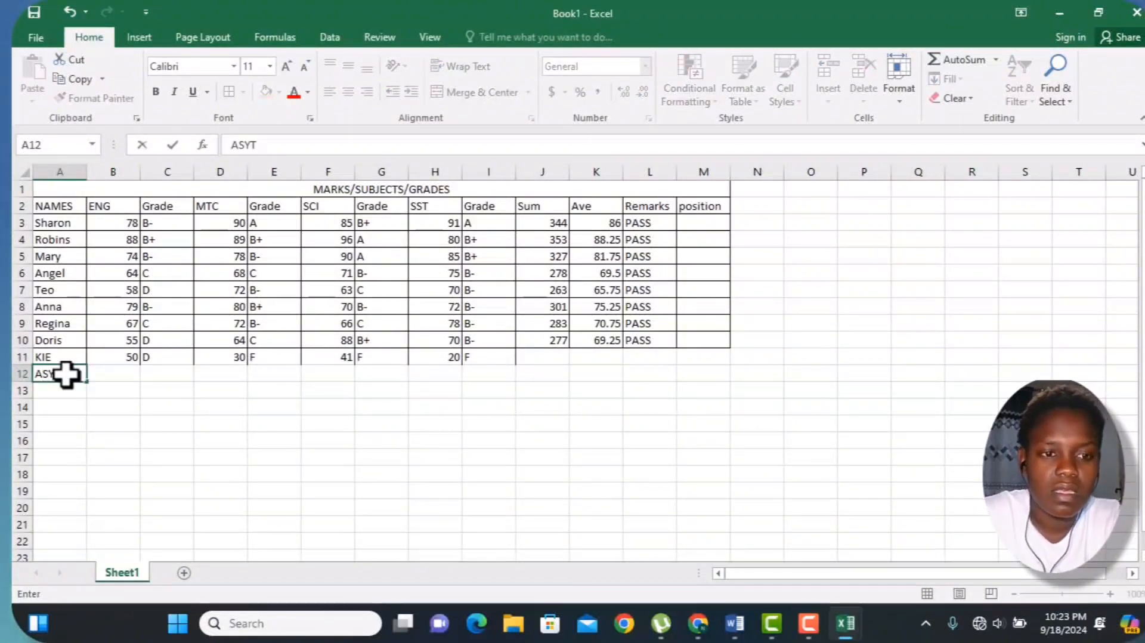
pyautogui.click(125, 373)
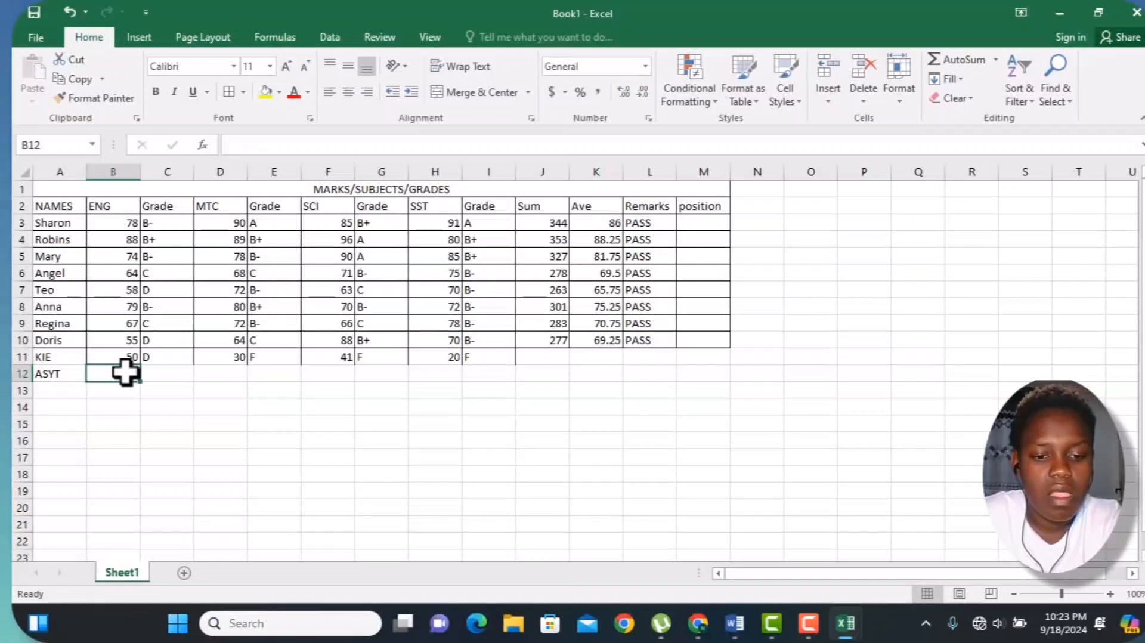
pyautogui.write('43')
pyautogui.click(226, 375)
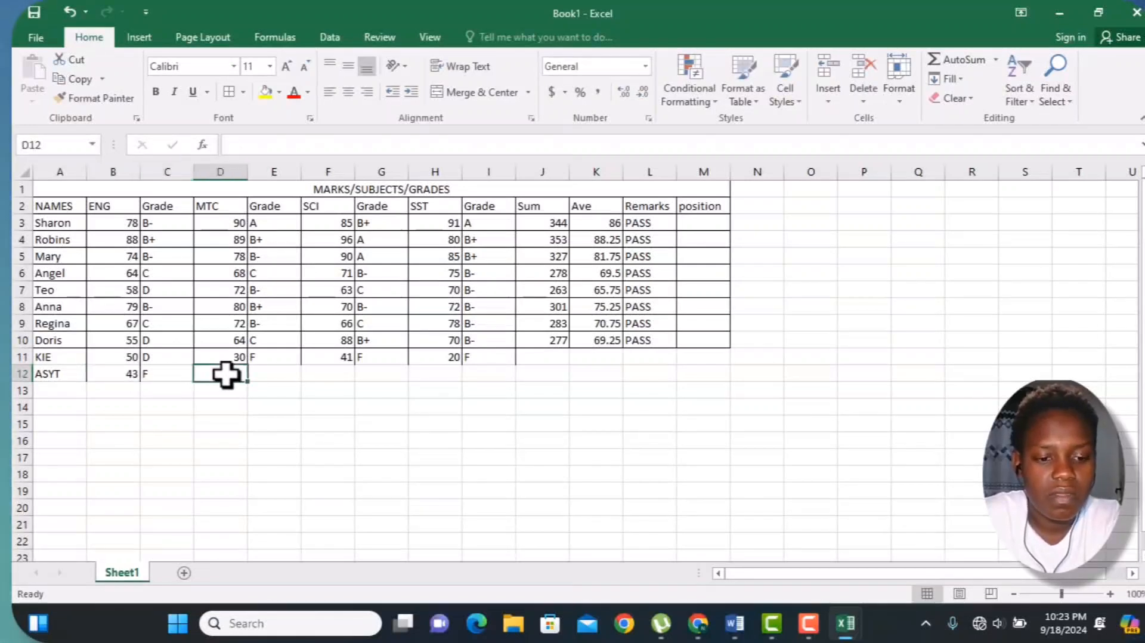
pyautogui.write('23')
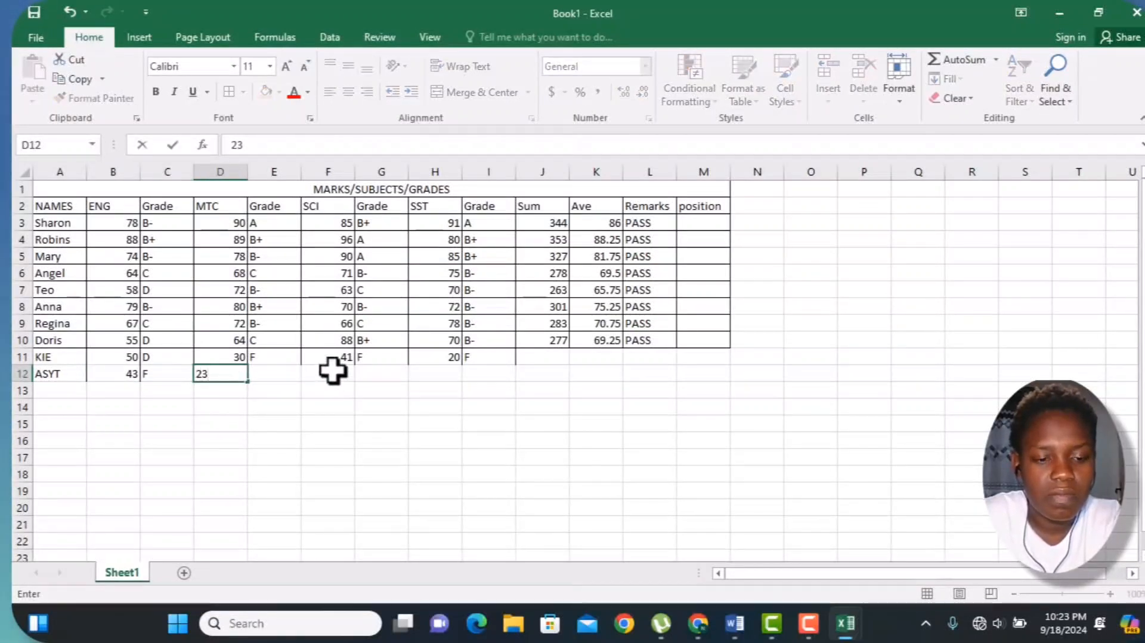
pyautogui.click(332, 370)
pyautogui.write('45')
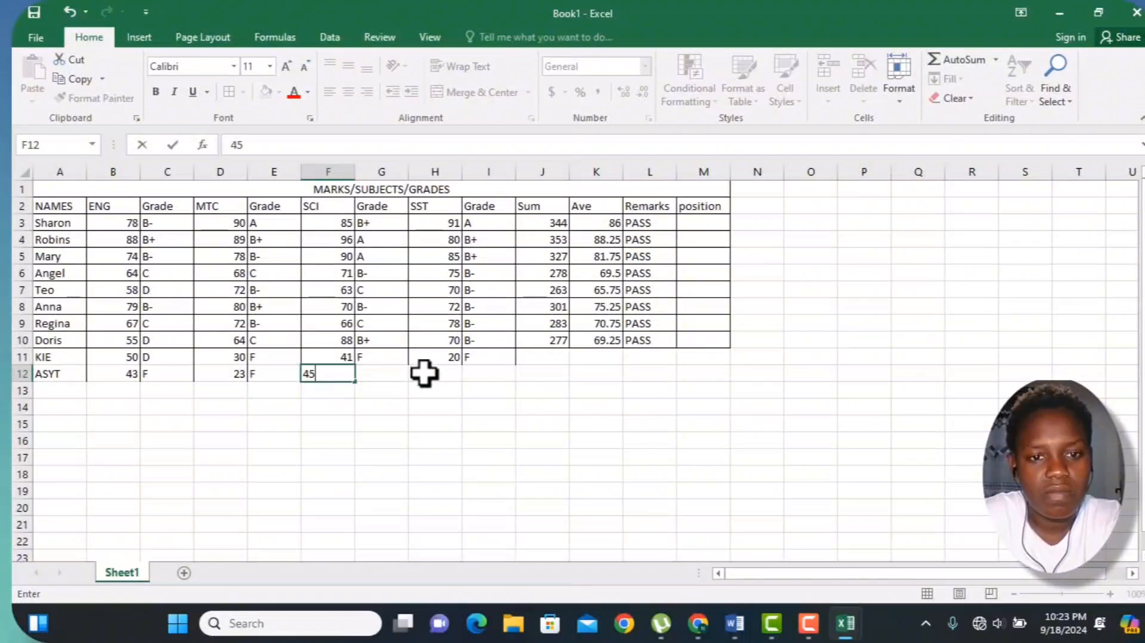
pyautogui.click(426, 373)
pyautogui.write('30')
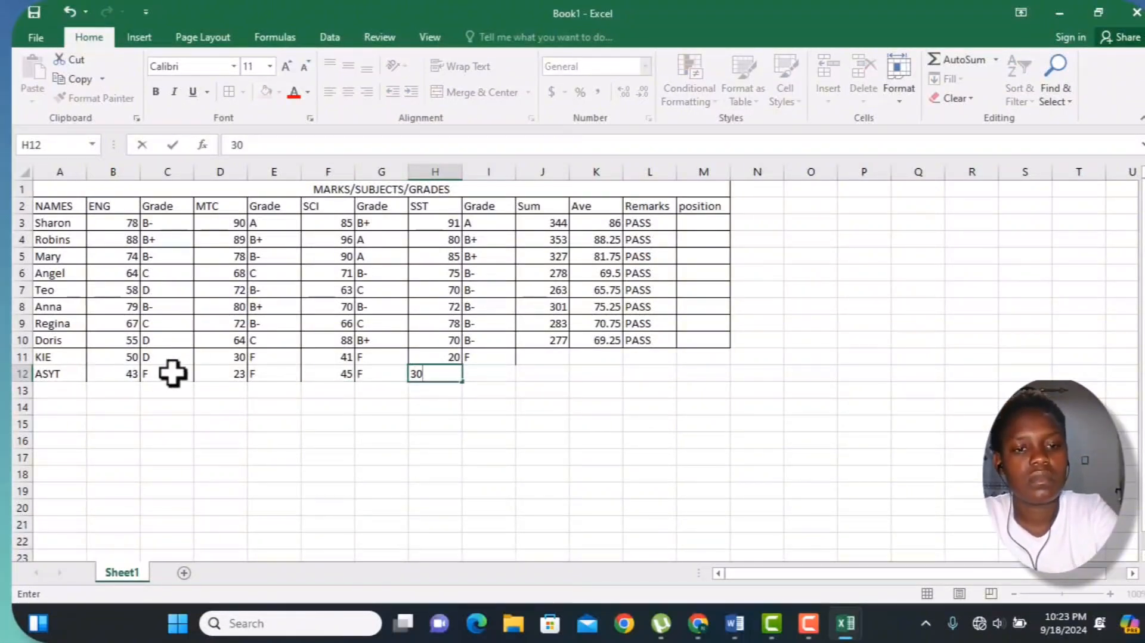
# Apply all borders to the whole marks table, A1 through M12.
pyautogui.click(197, 352)
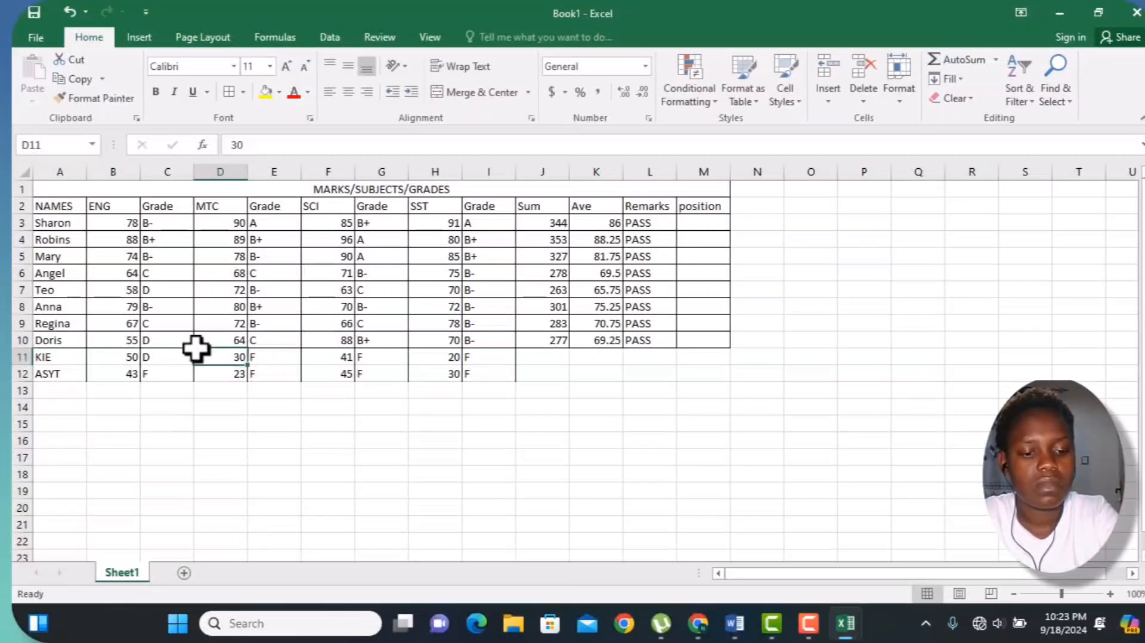
pyautogui.hotkey('ctrl', 'a')
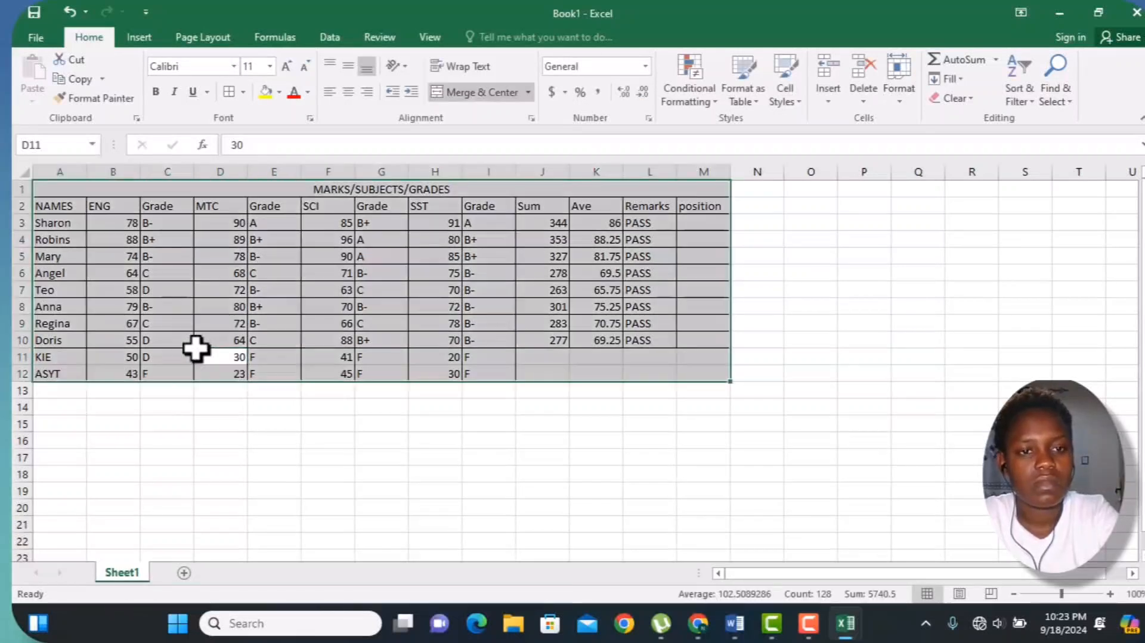
pyautogui.click(242, 91)
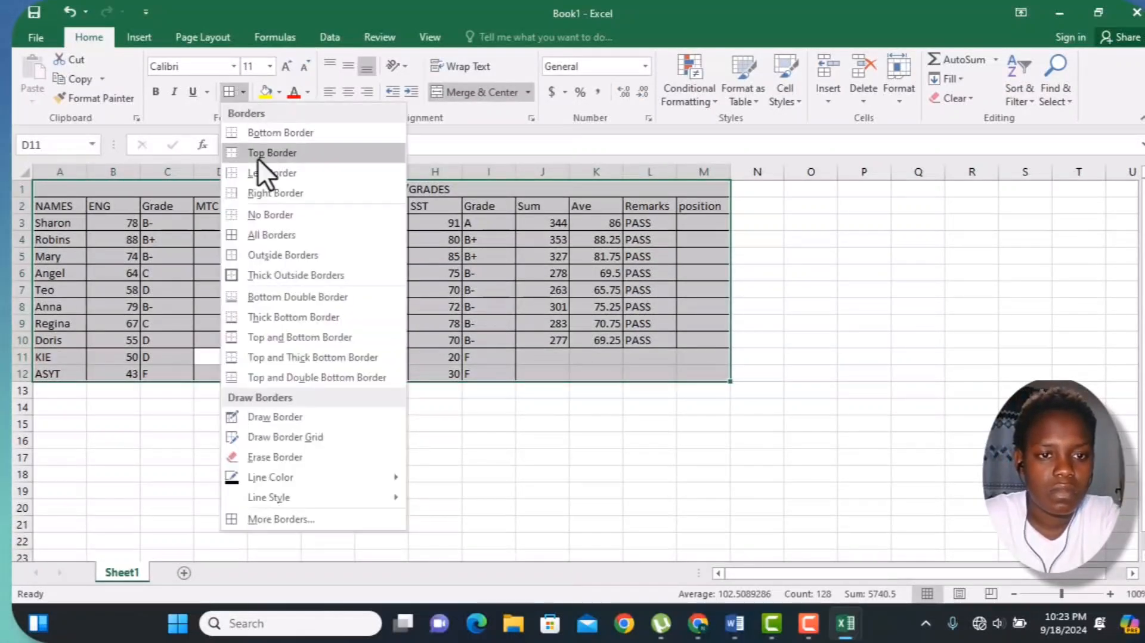
pyautogui.click(258, 234)
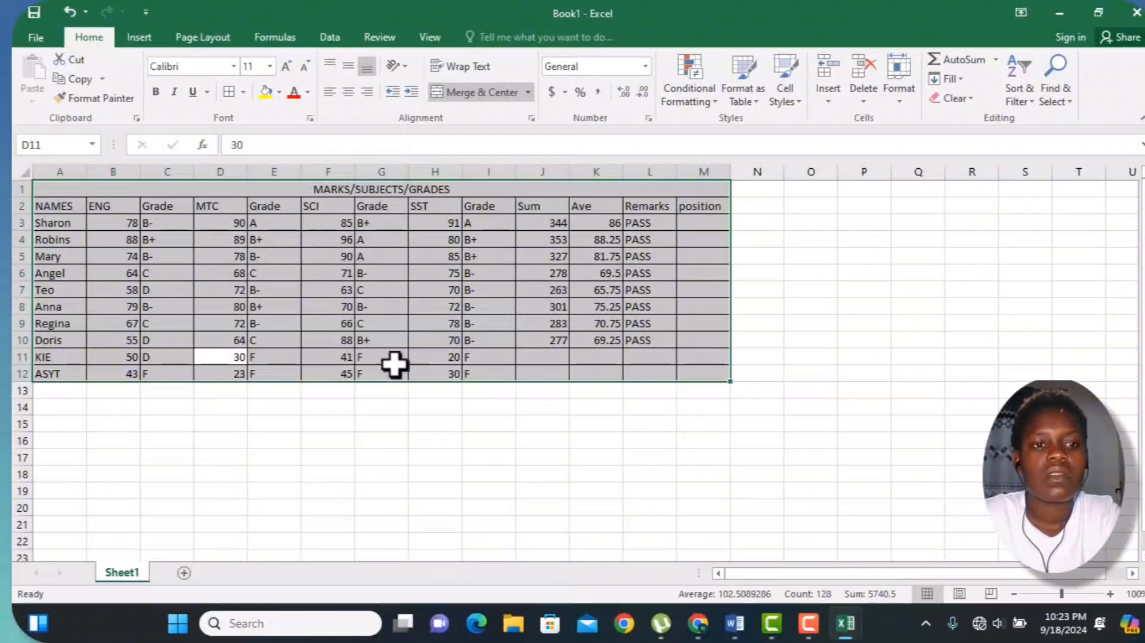
pyautogui.click(183, 339)
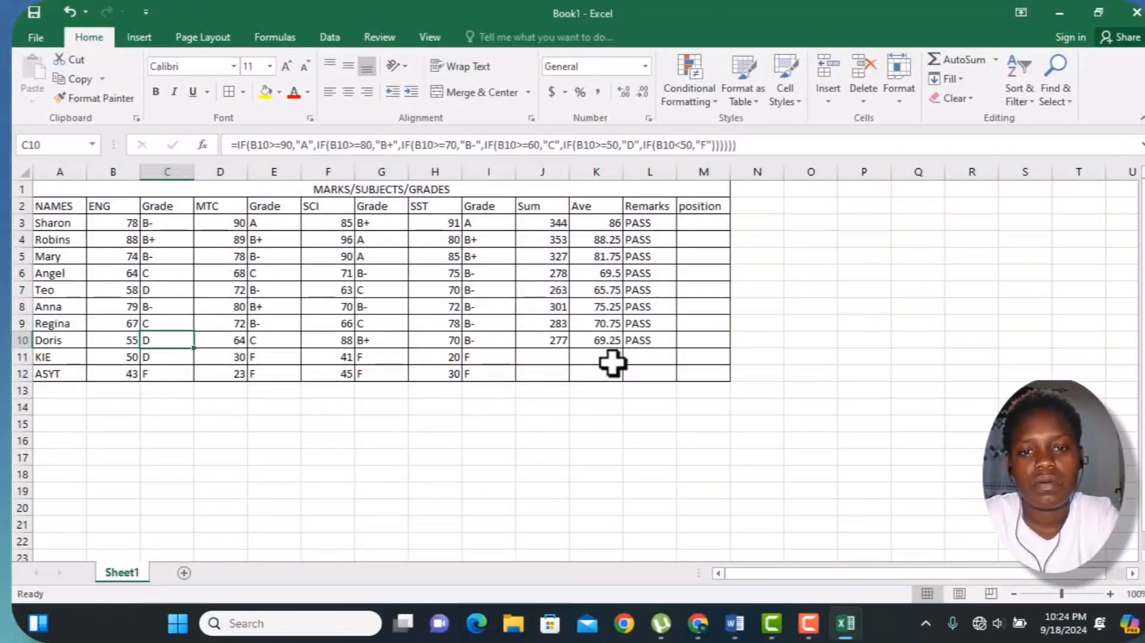
# Fill the Sum formula from J3 down to row 12 to cover the two new students.
pyautogui.click(542, 355)
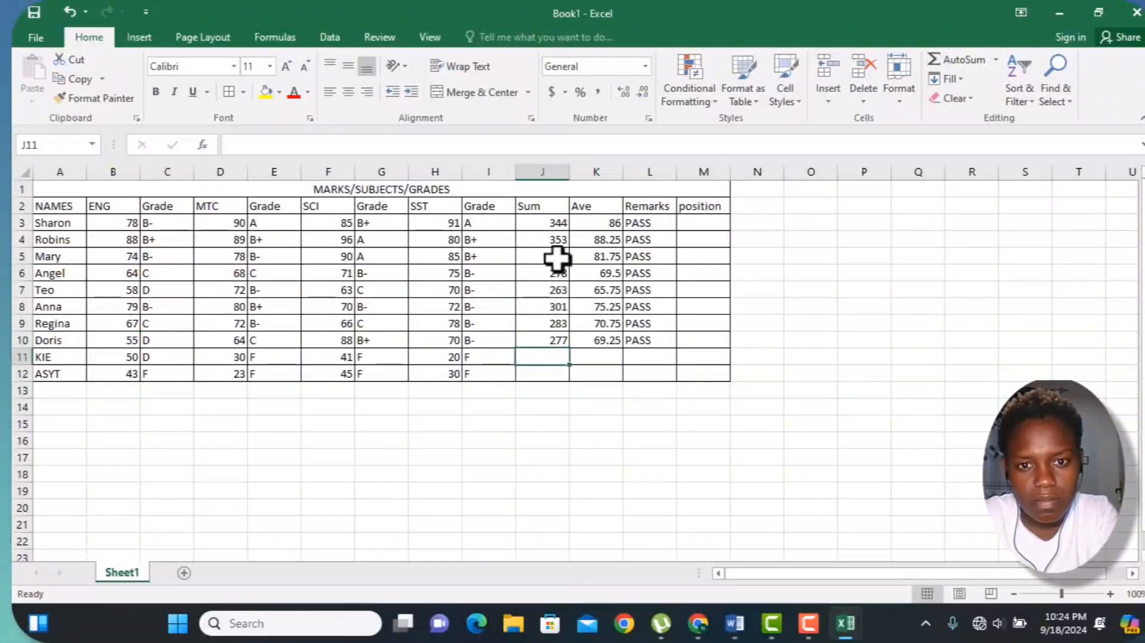
pyautogui.click(557, 225)
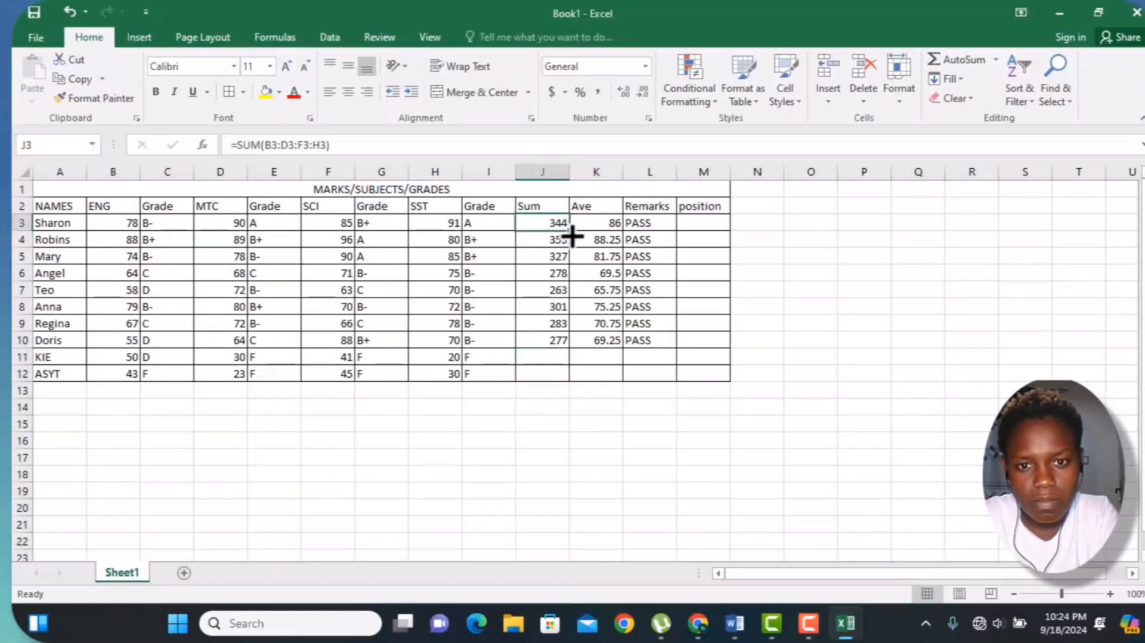
pyautogui.moveTo(572, 235); pyautogui.dragTo(561, 381)
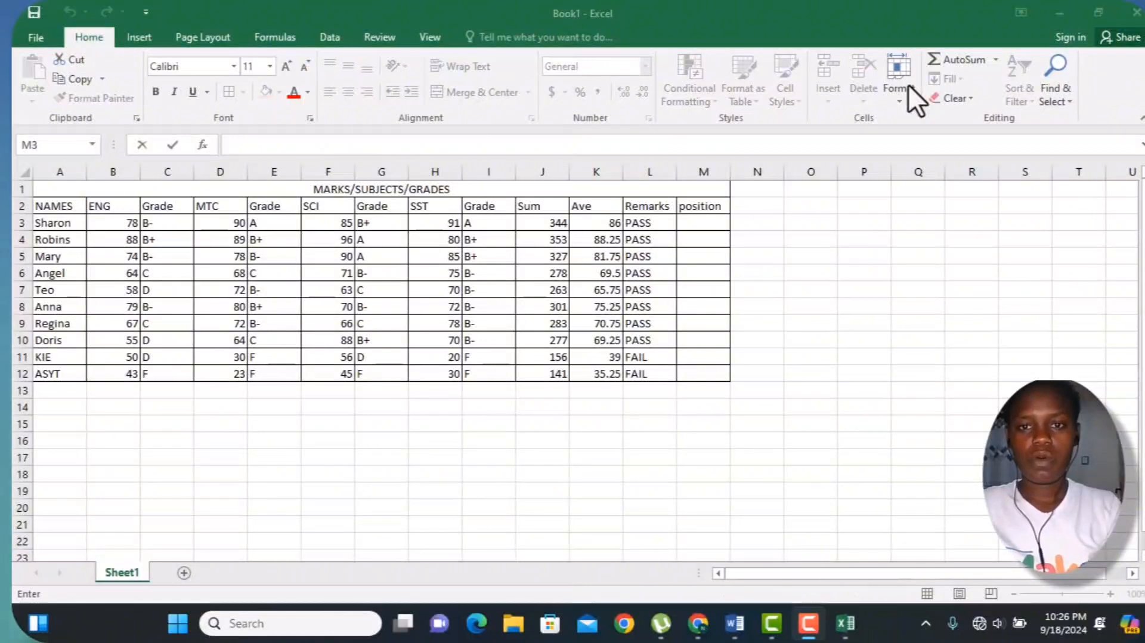
# Enter =RANK(K3,$K$3:$K$12) in the position cell M3.
pyautogui.click(699, 224)
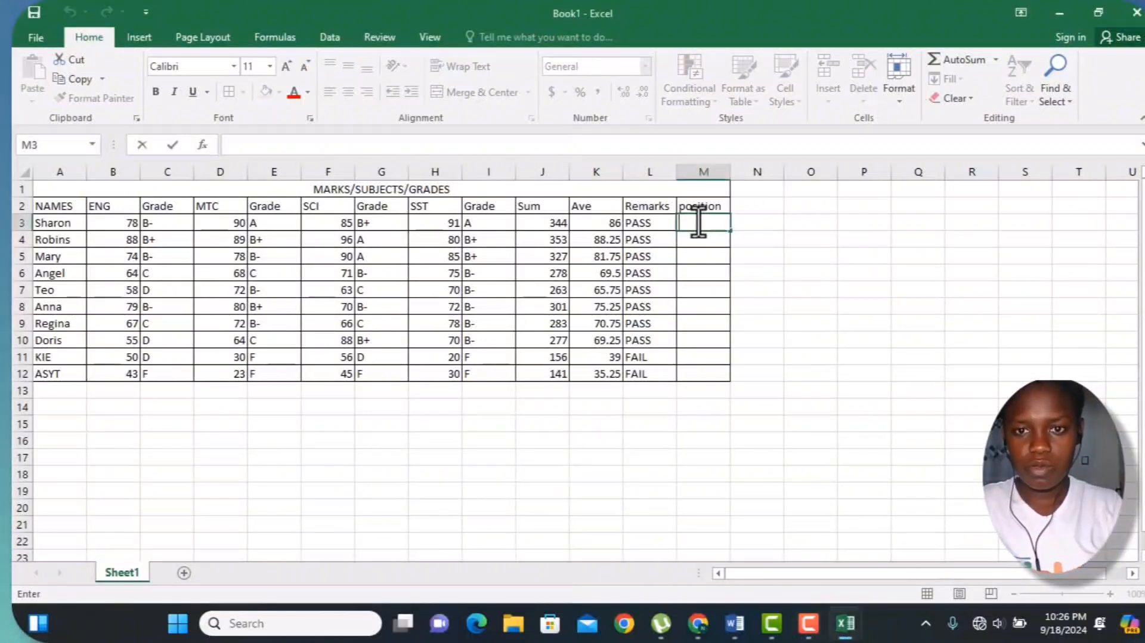
pyautogui.write('=')
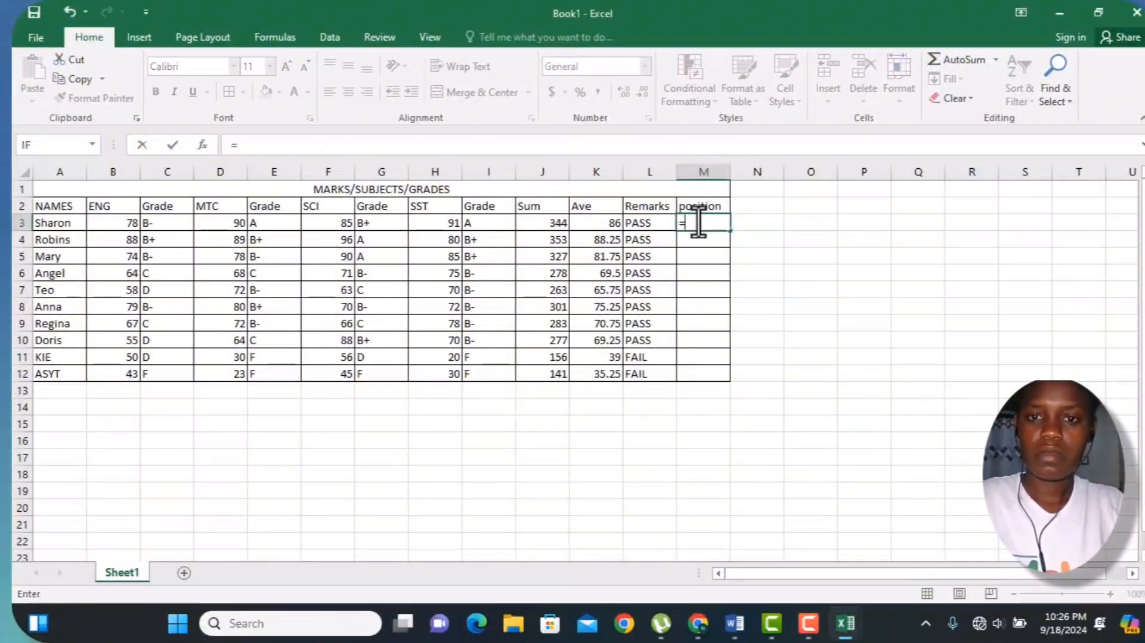
pyautogui.write('RANK')
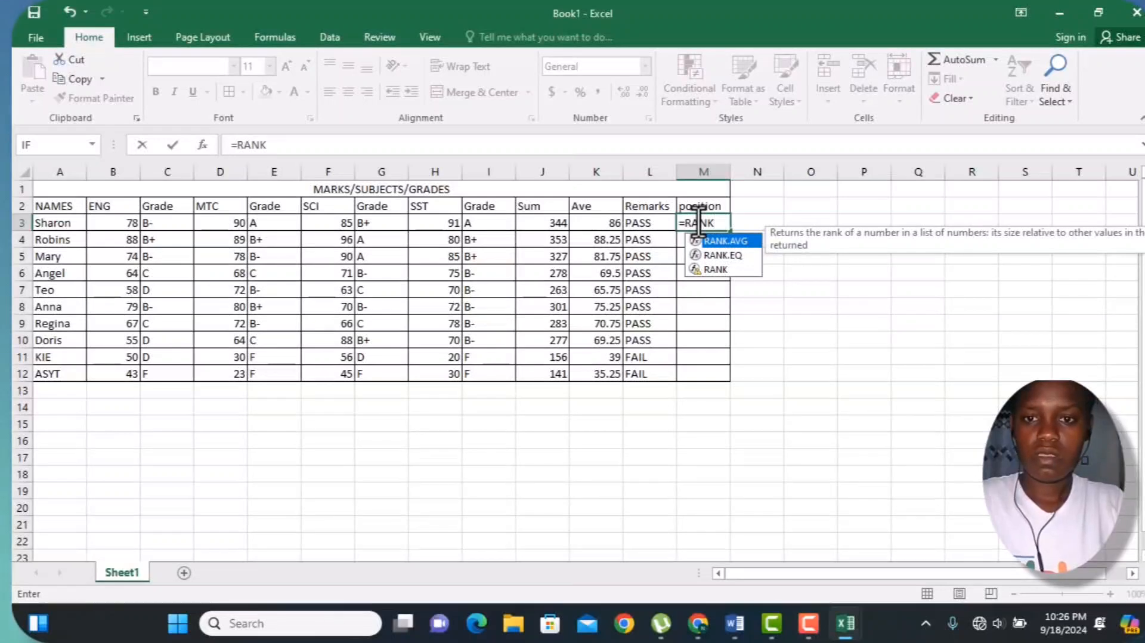
pyautogui.write('(K')
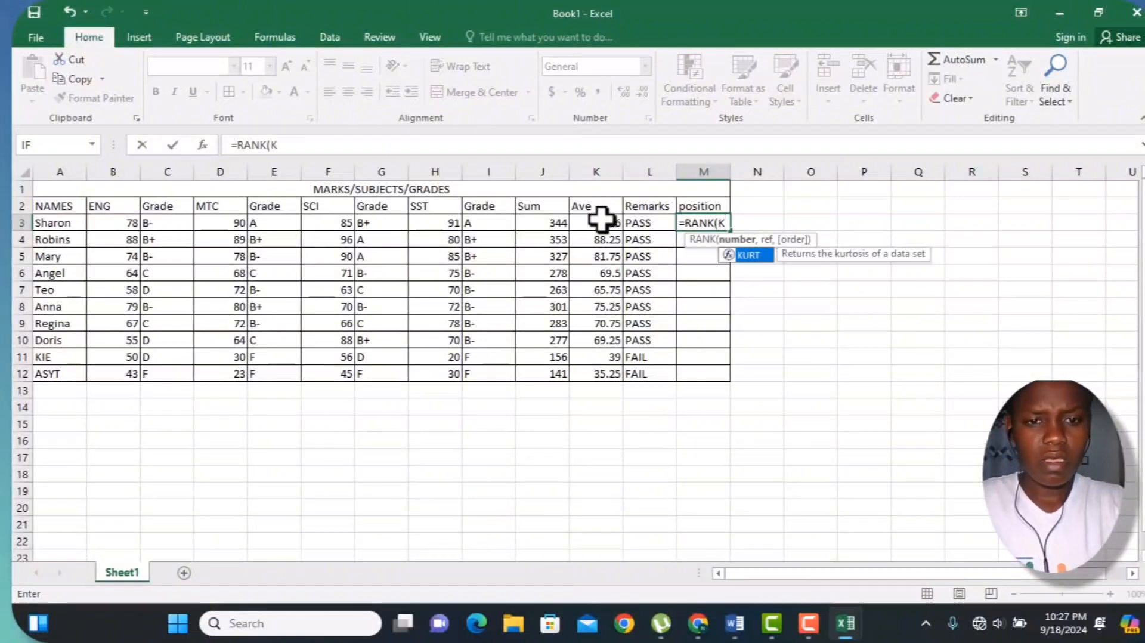
pyautogui.click(601, 219)
pyautogui.write(',$K$')
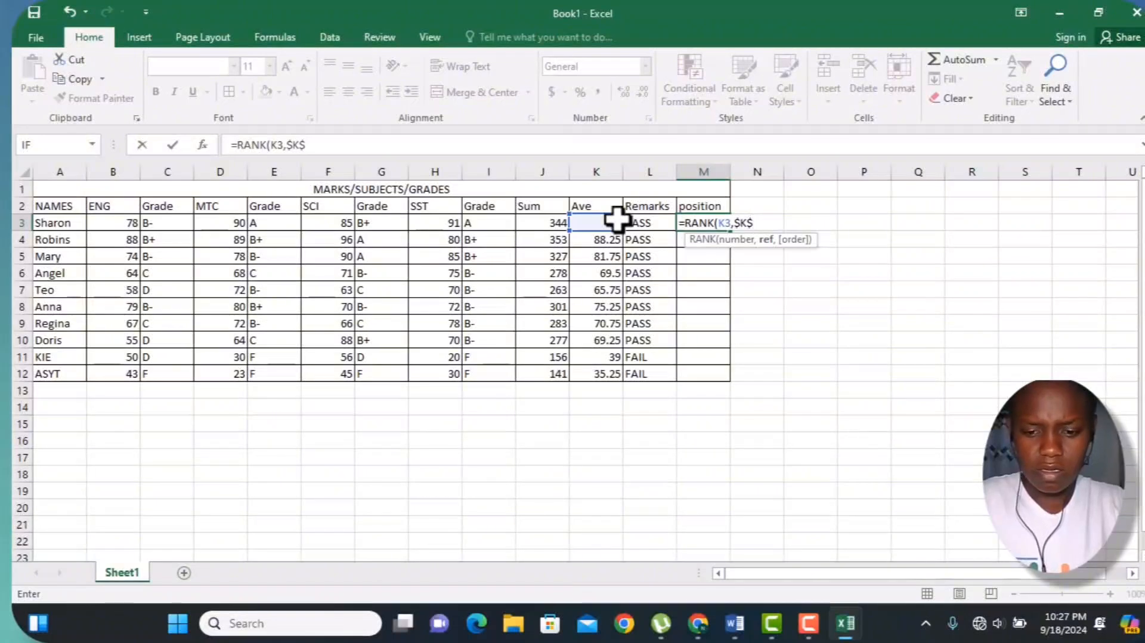
pyautogui.write('3')
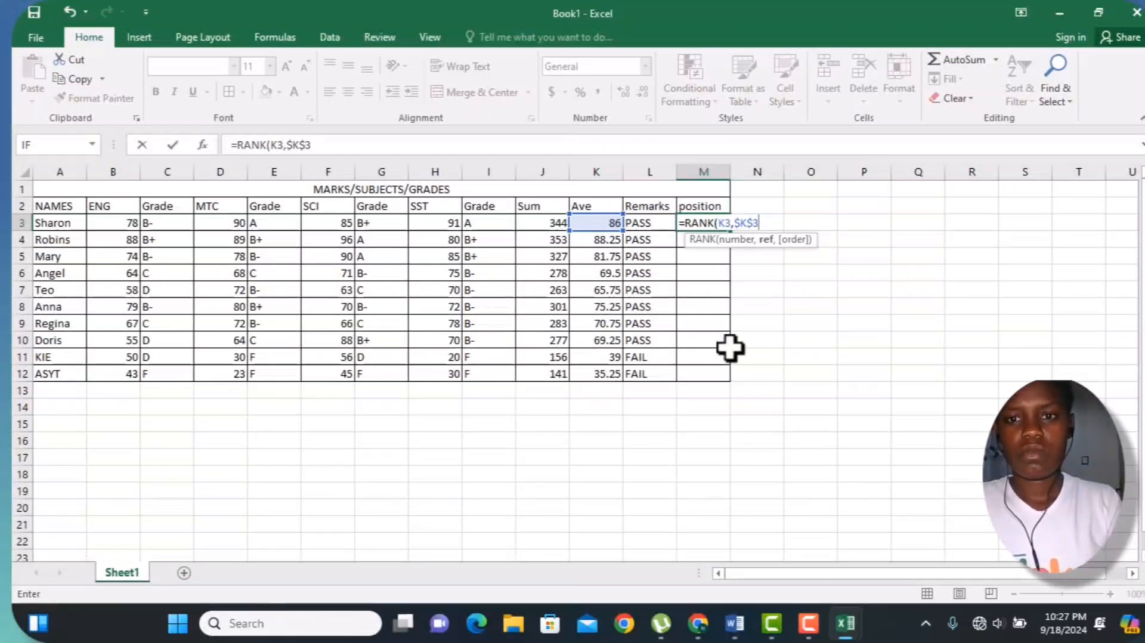
pyautogui.write(':')
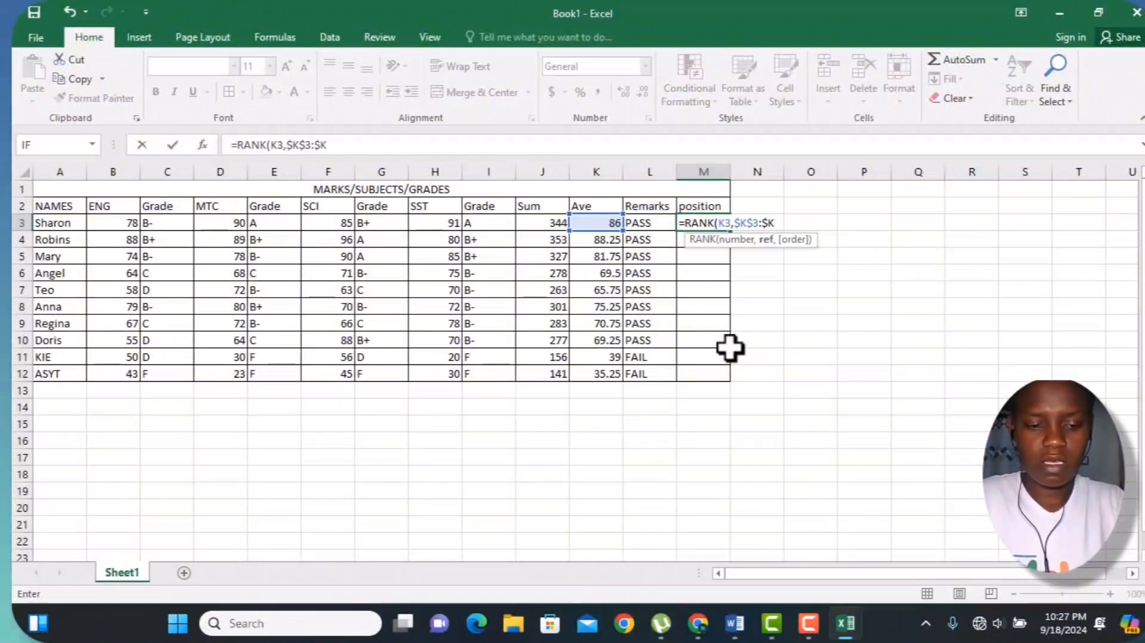
pyautogui.write('$K$')
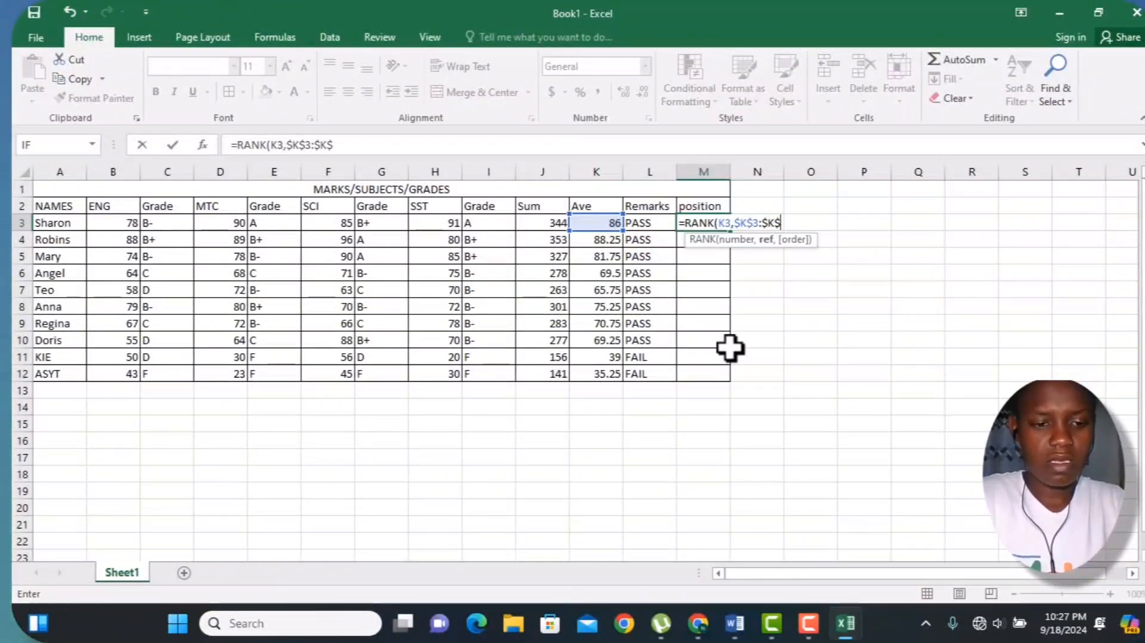
pyautogui.write('12')
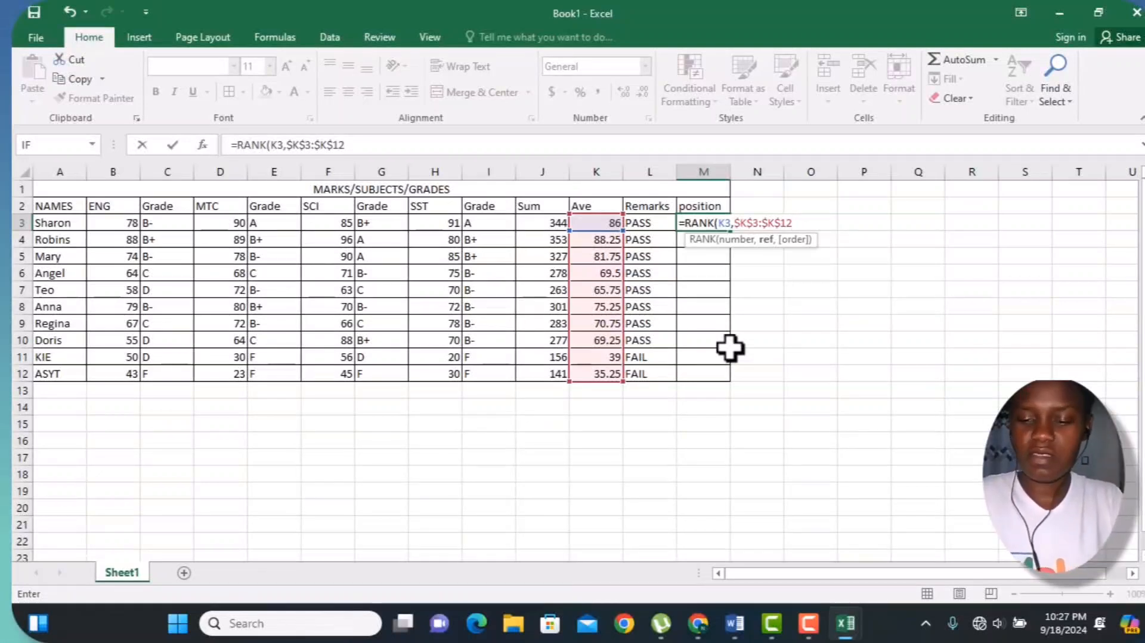
pyautogui.write(')')
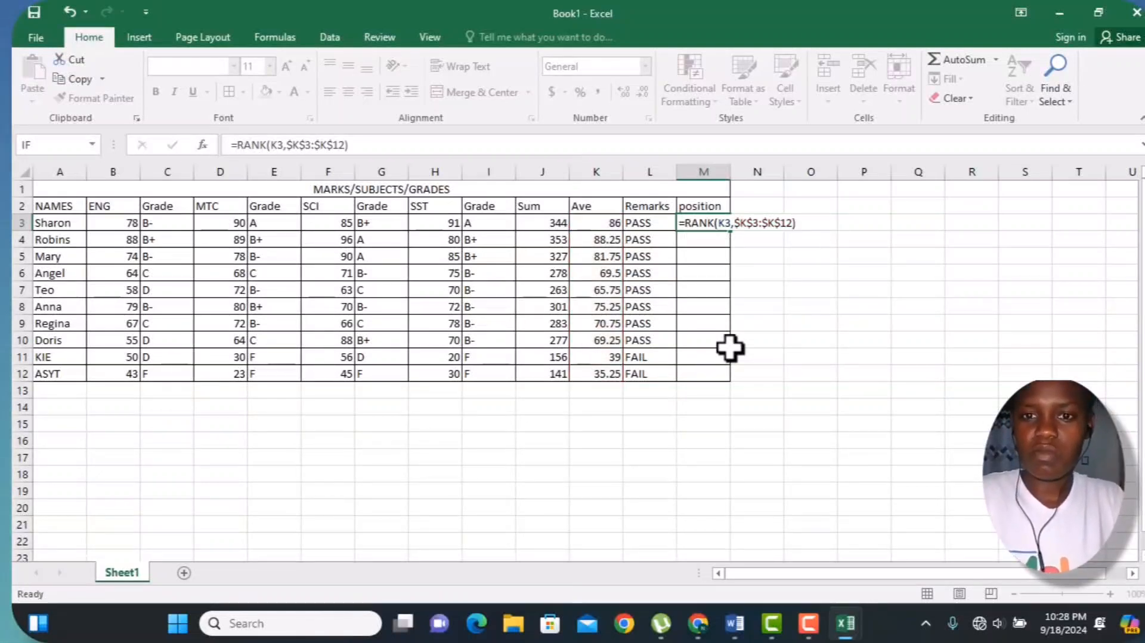
pyautogui.press('Return')
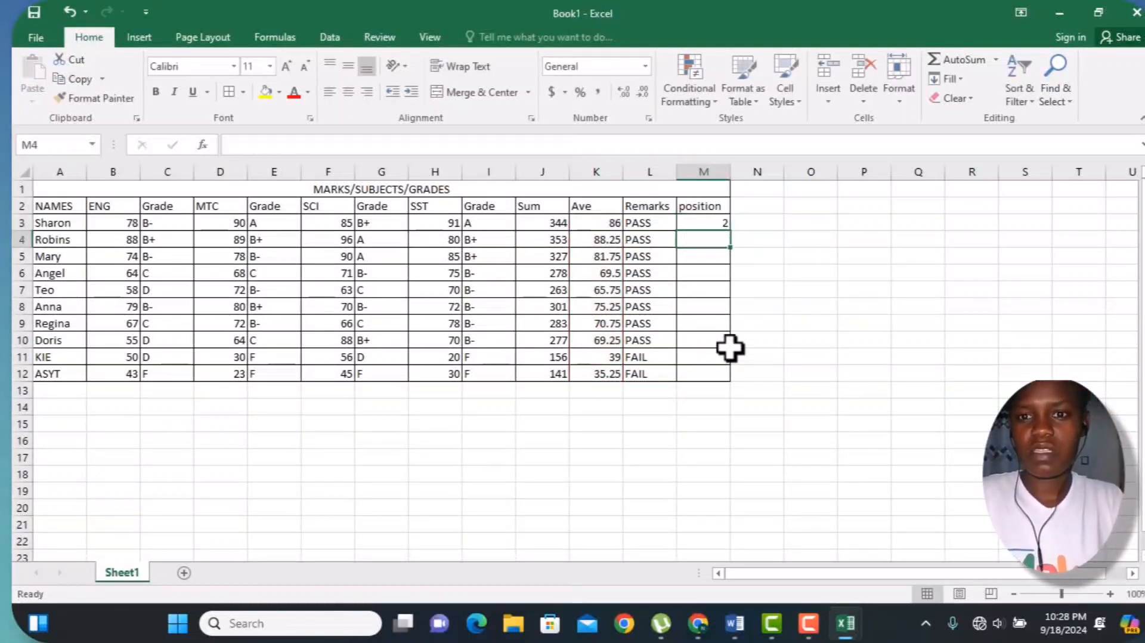
# Fill the position formula from M3 down to row 12.
pyautogui.click(718, 226)
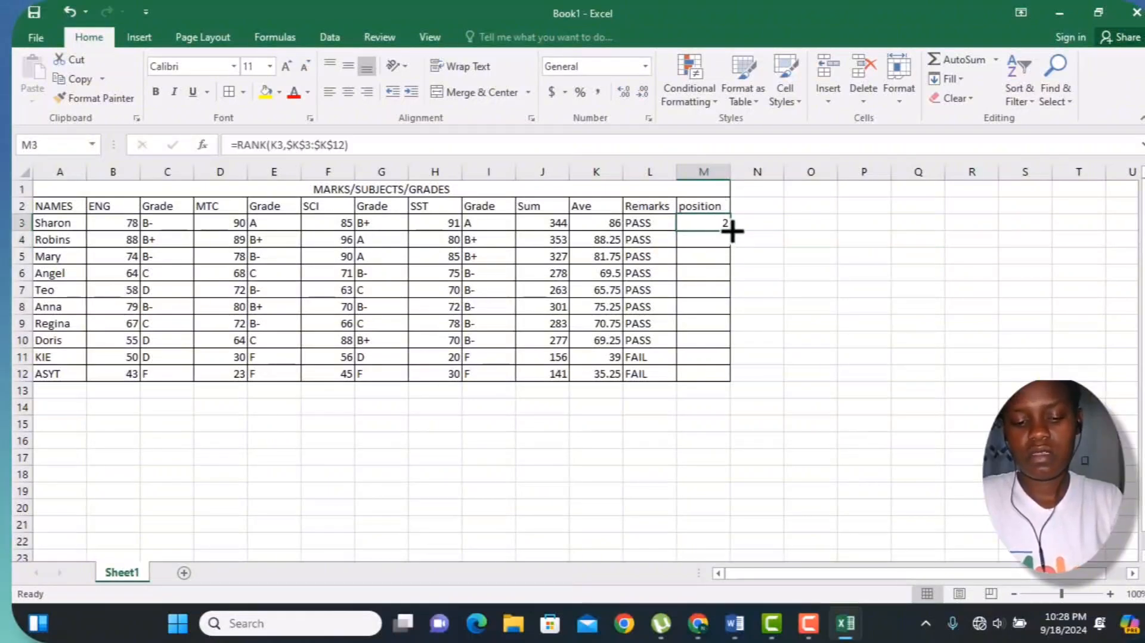
pyautogui.moveTo(731, 231); pyautogui.dragTo(720, 338)
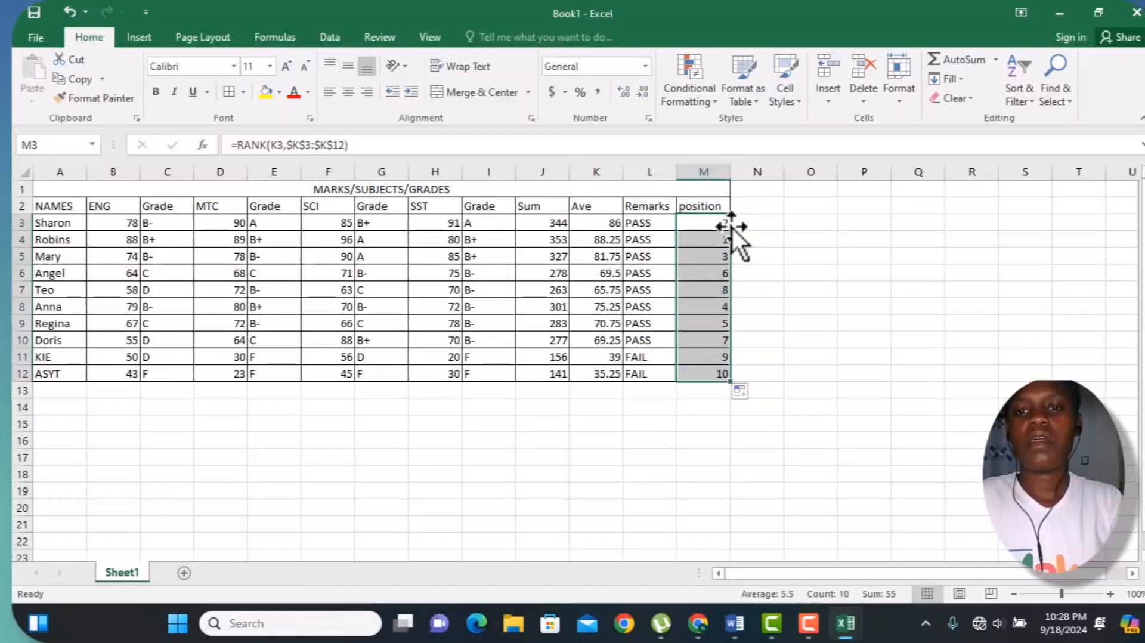
pyautogui.click(775, 260)
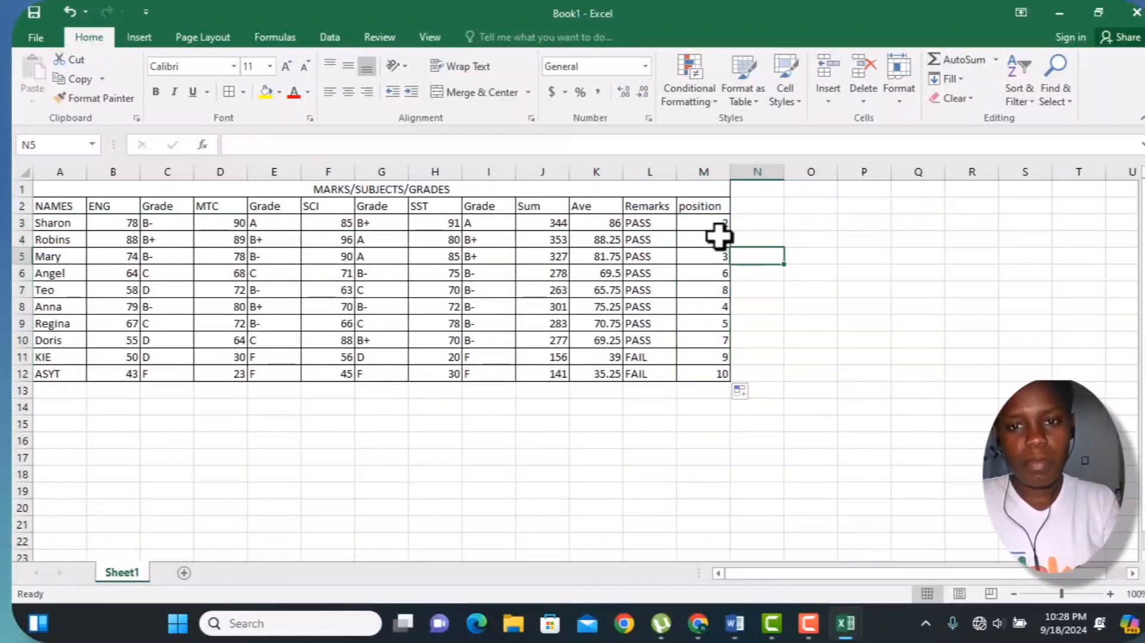